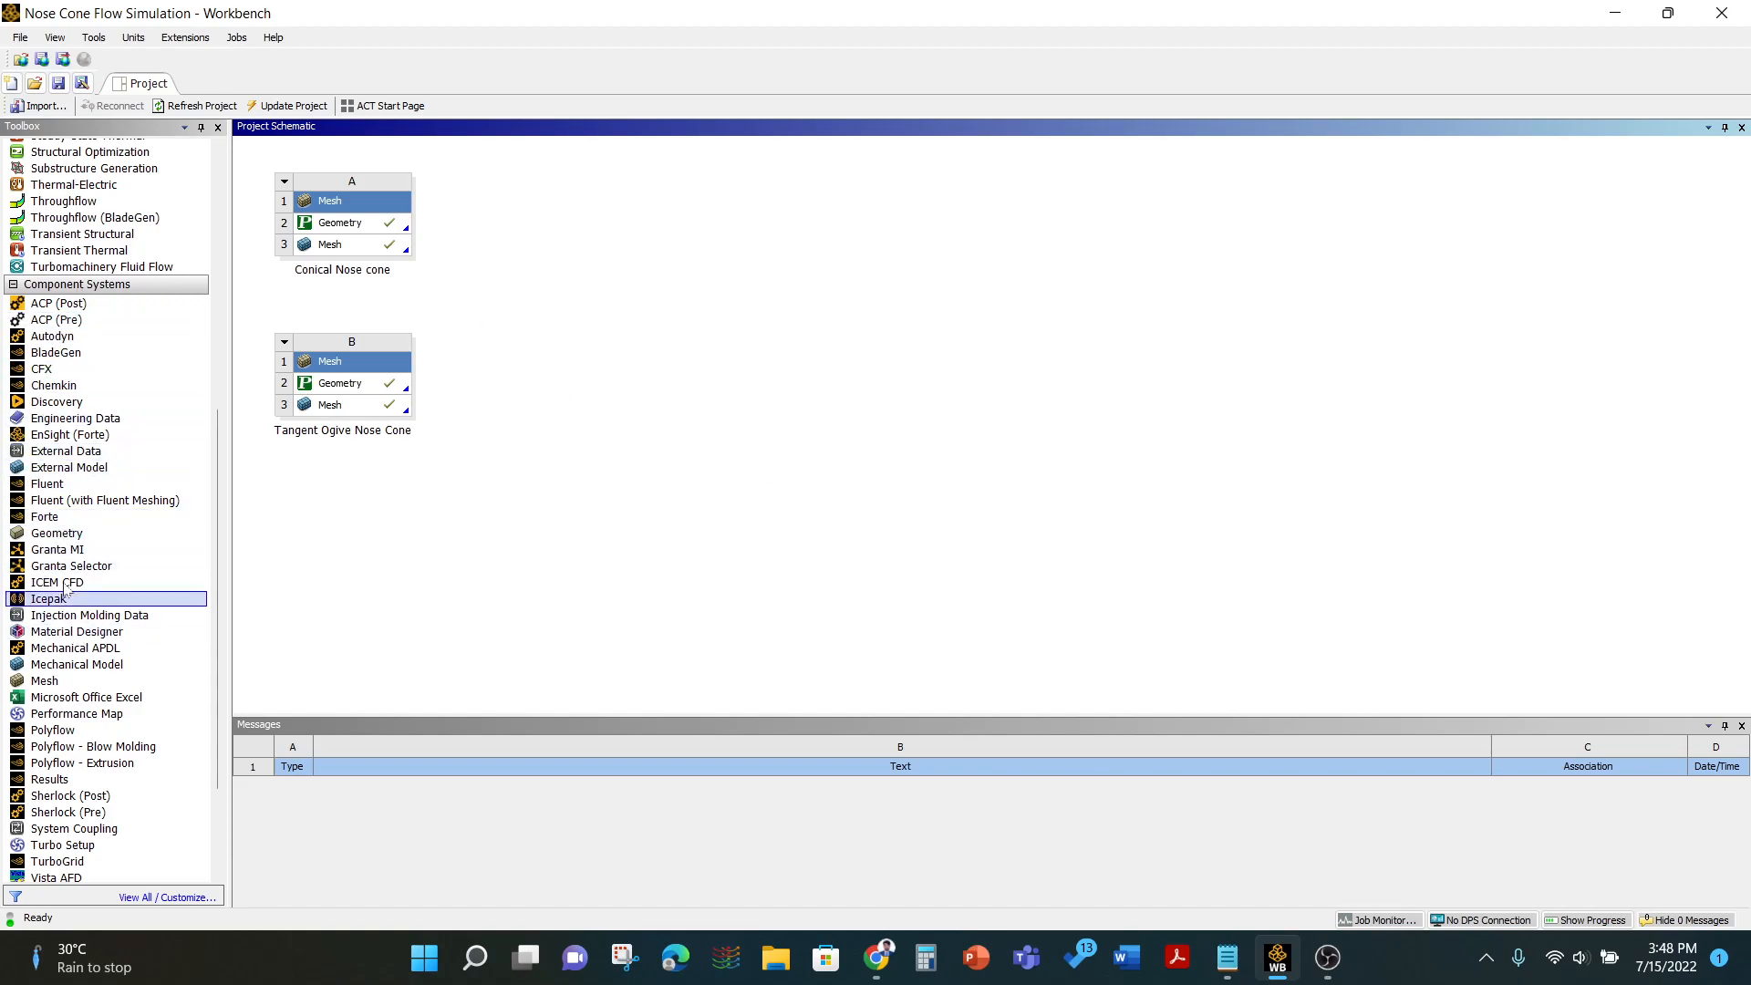
- Add a CFX component system to the schematic and link the Conical Nose cone mesh to its Setup
{"action": "left_click_drag", "start_coordinate": [52, 369], "coordinate": [493, 240]}
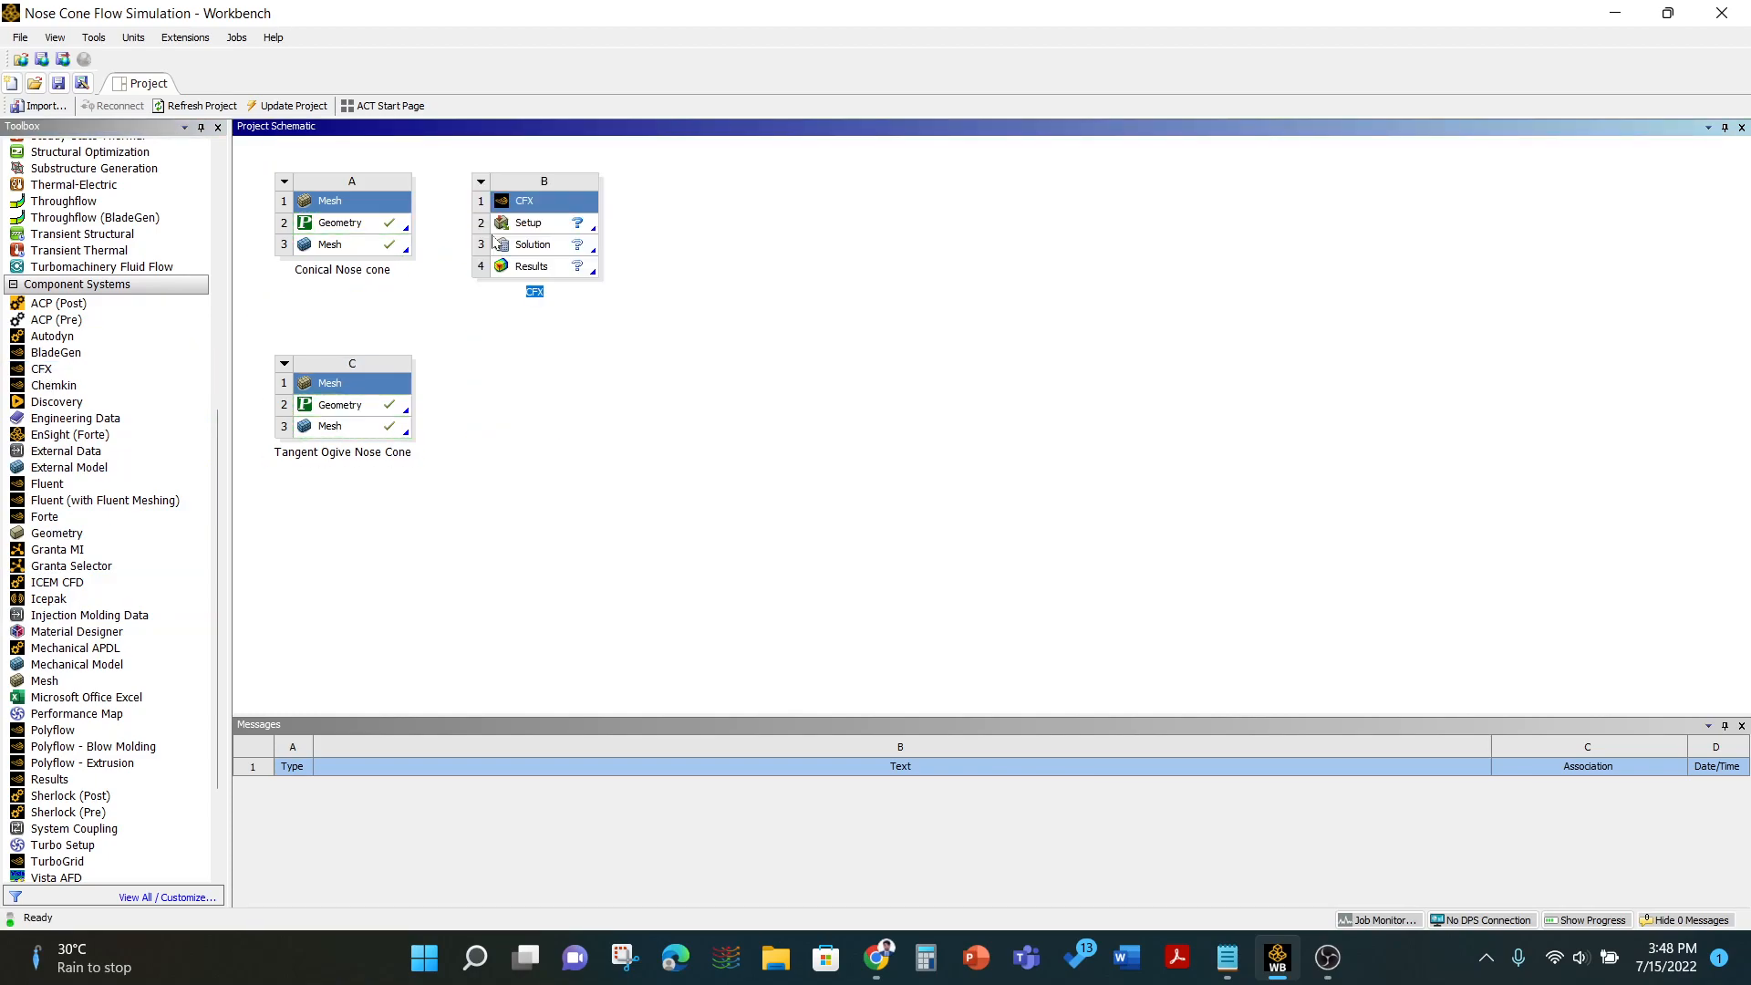
{"action": "left_click_drag", "start_coordinate": [379, 247], "coordinate": [515, 225]}
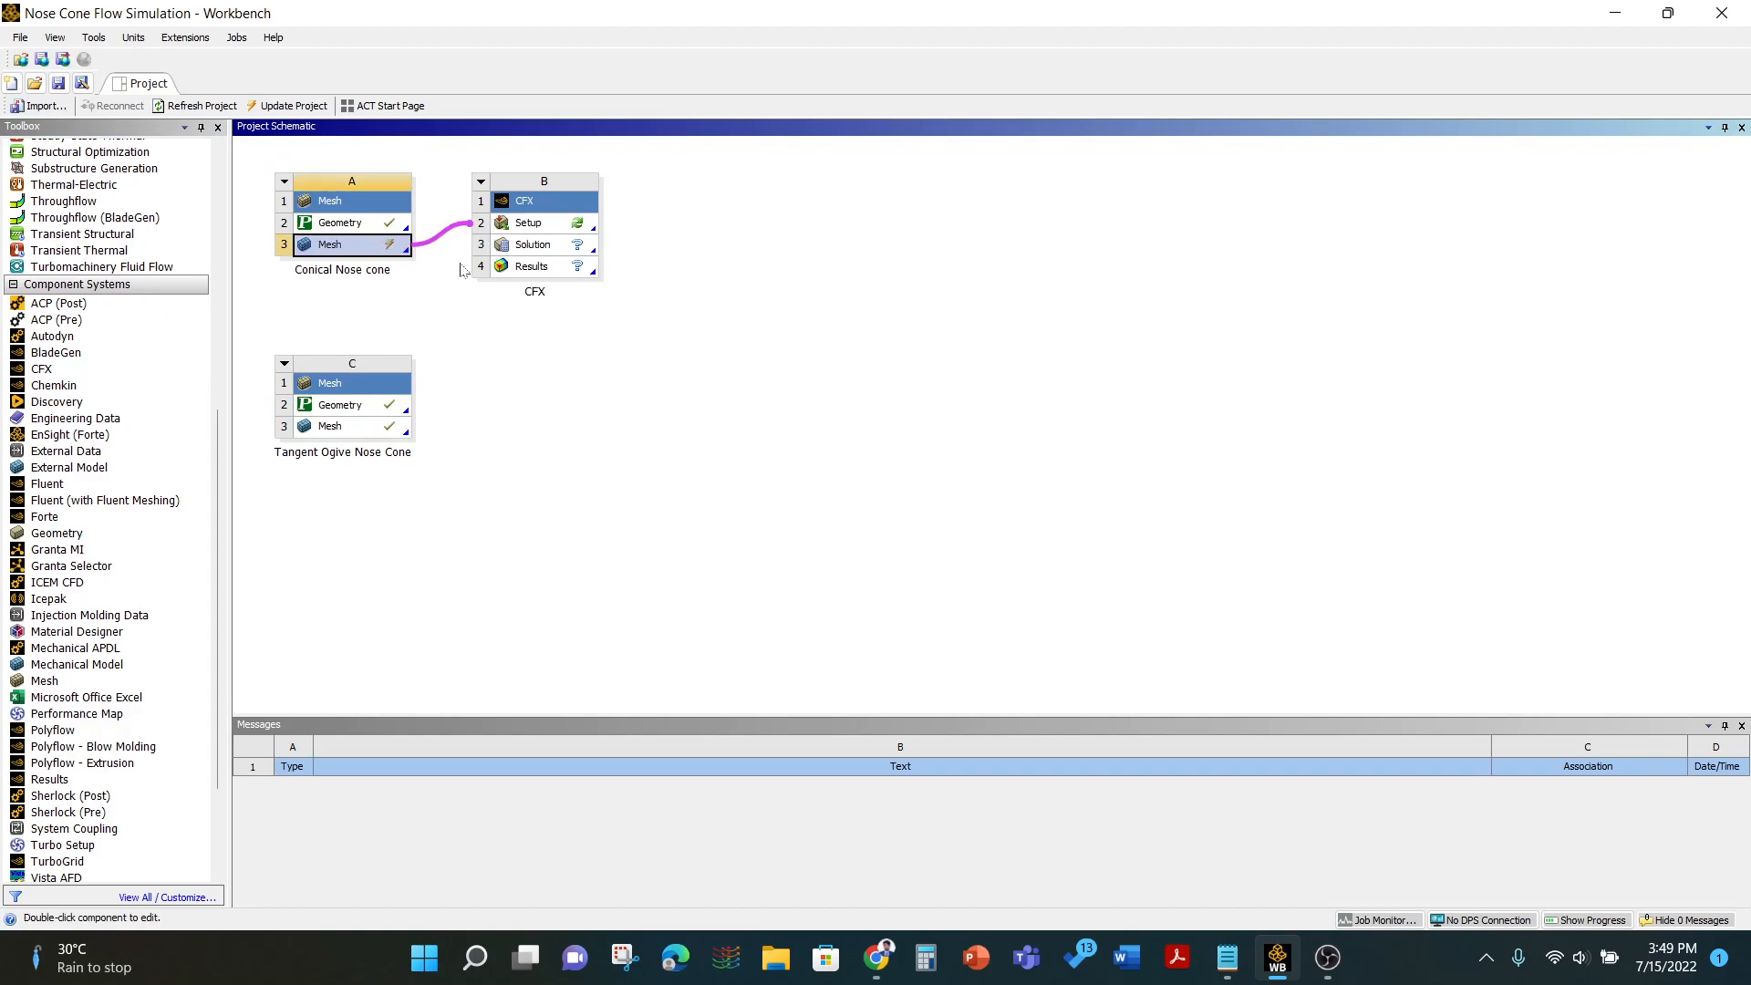
- Update the mesh cell of the Conical Nose cone system
{"action": "left_click", "coordinate": [426, 281]}
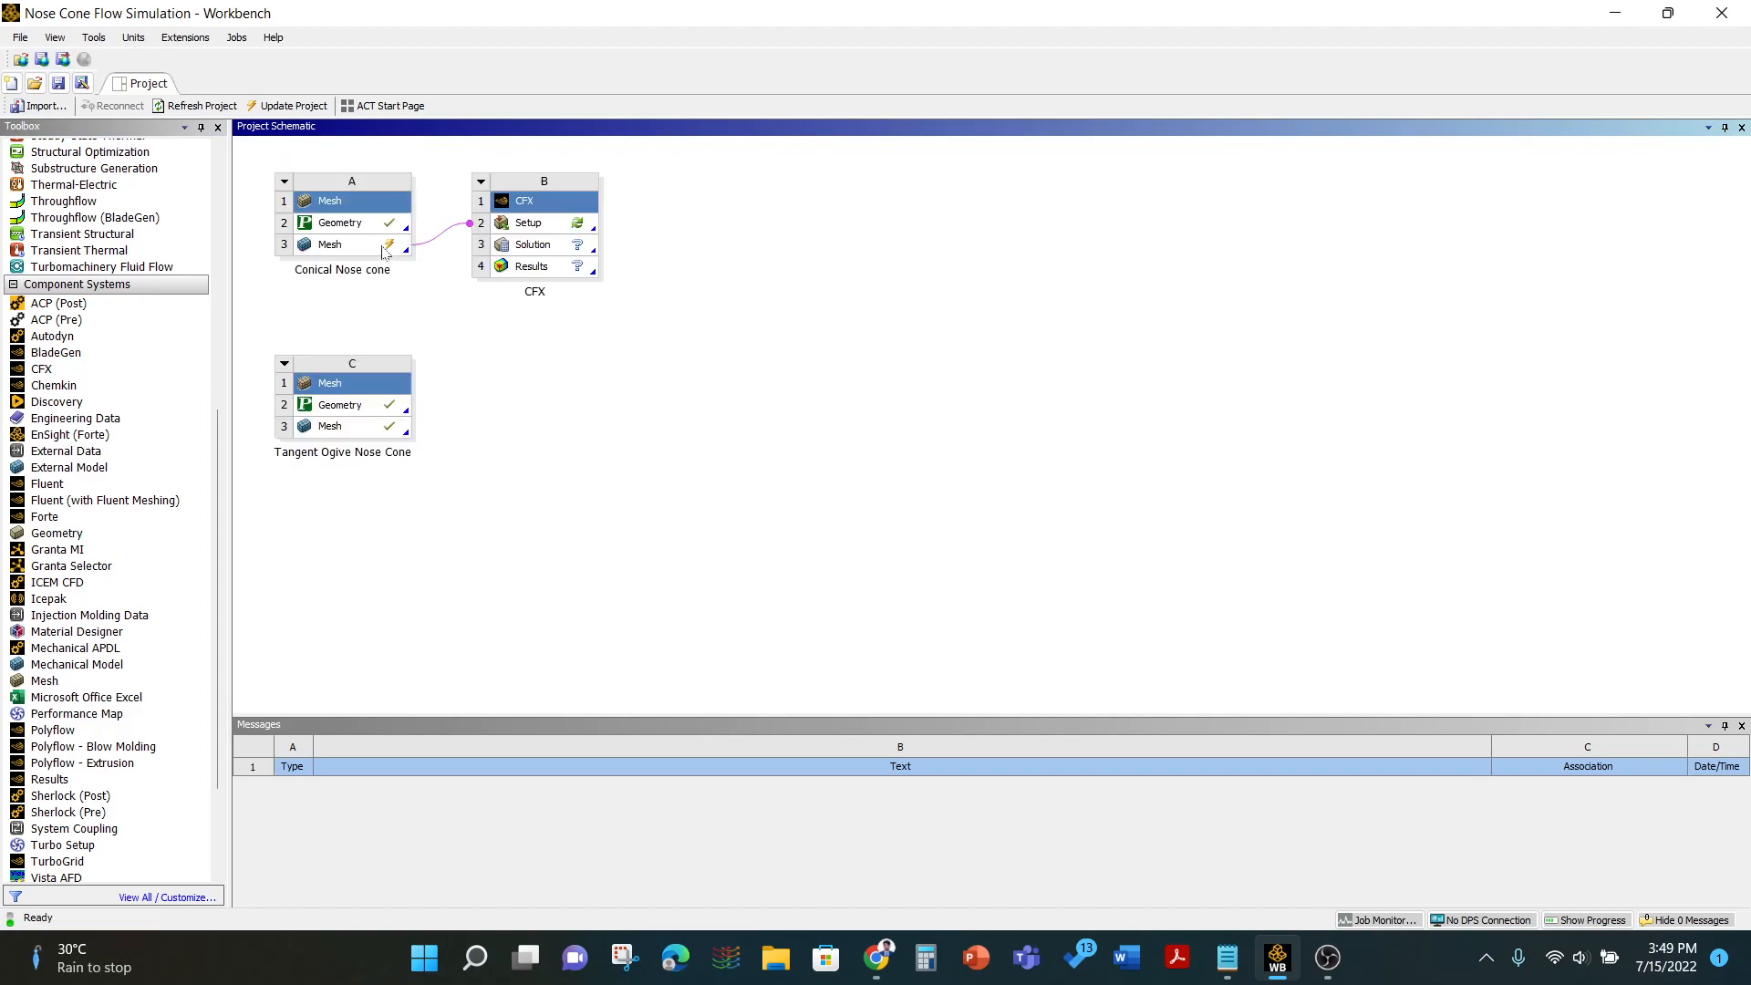
{"action": "right_click", "coordinate": [384, 248]}
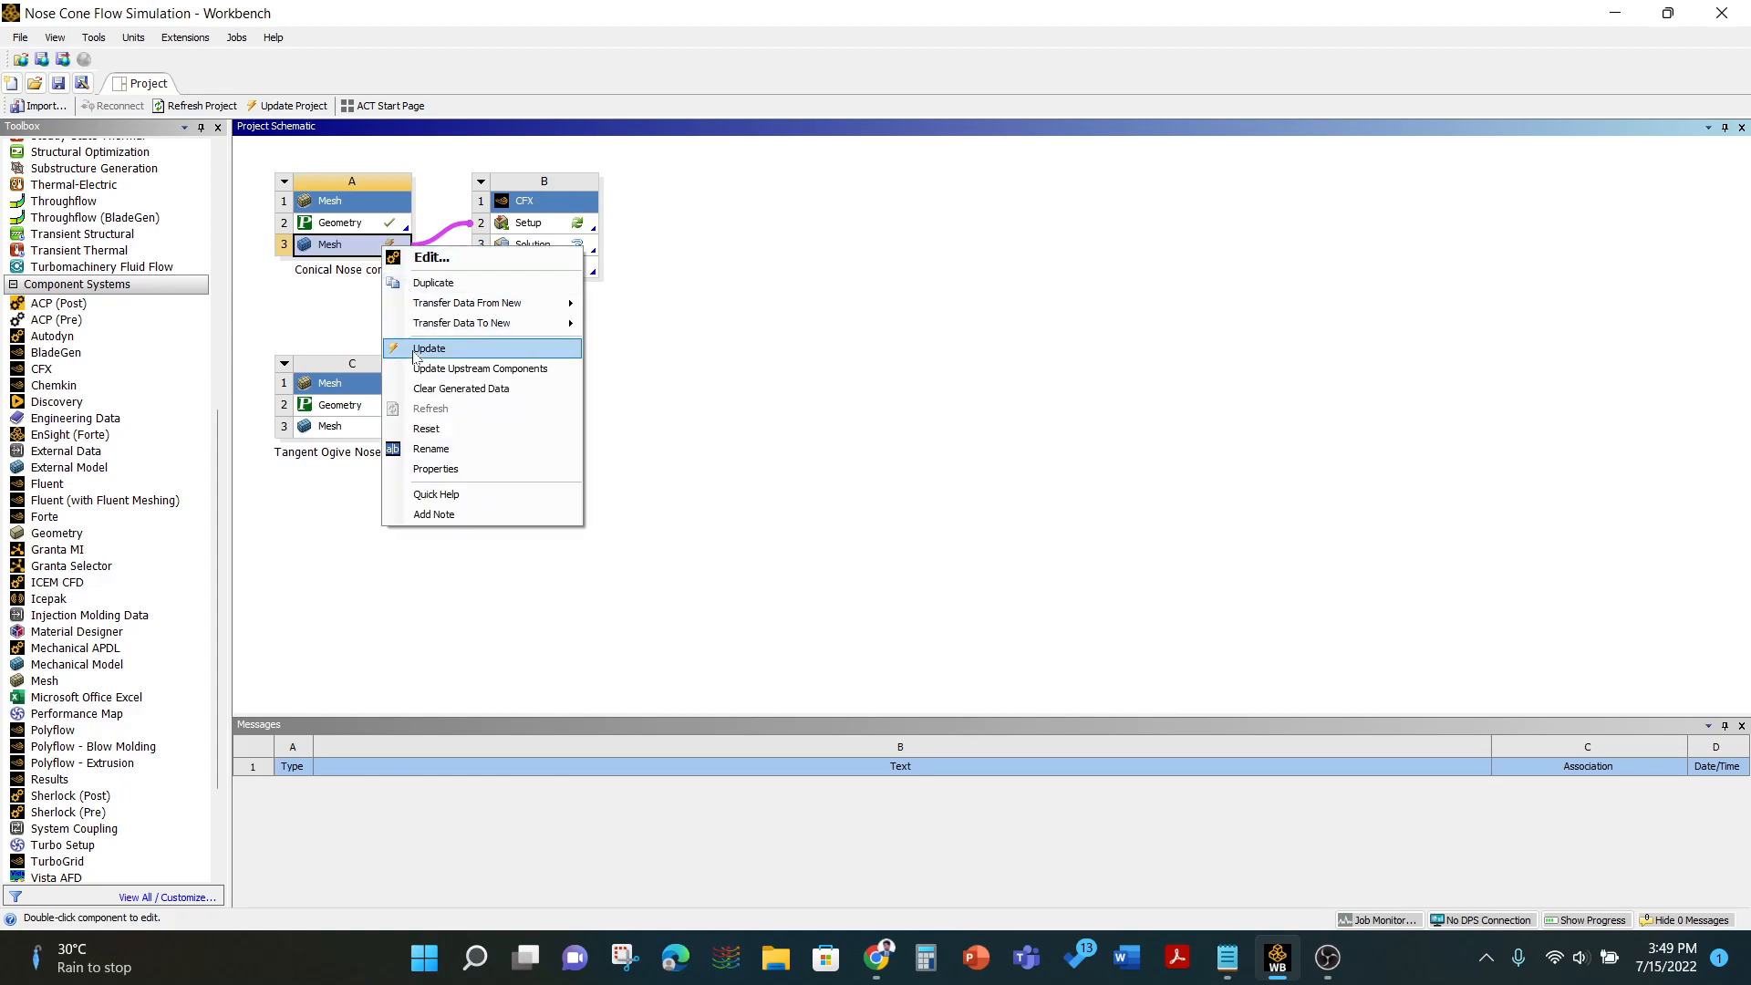
{"action": "left_click", "coordinate": [429, 349]}
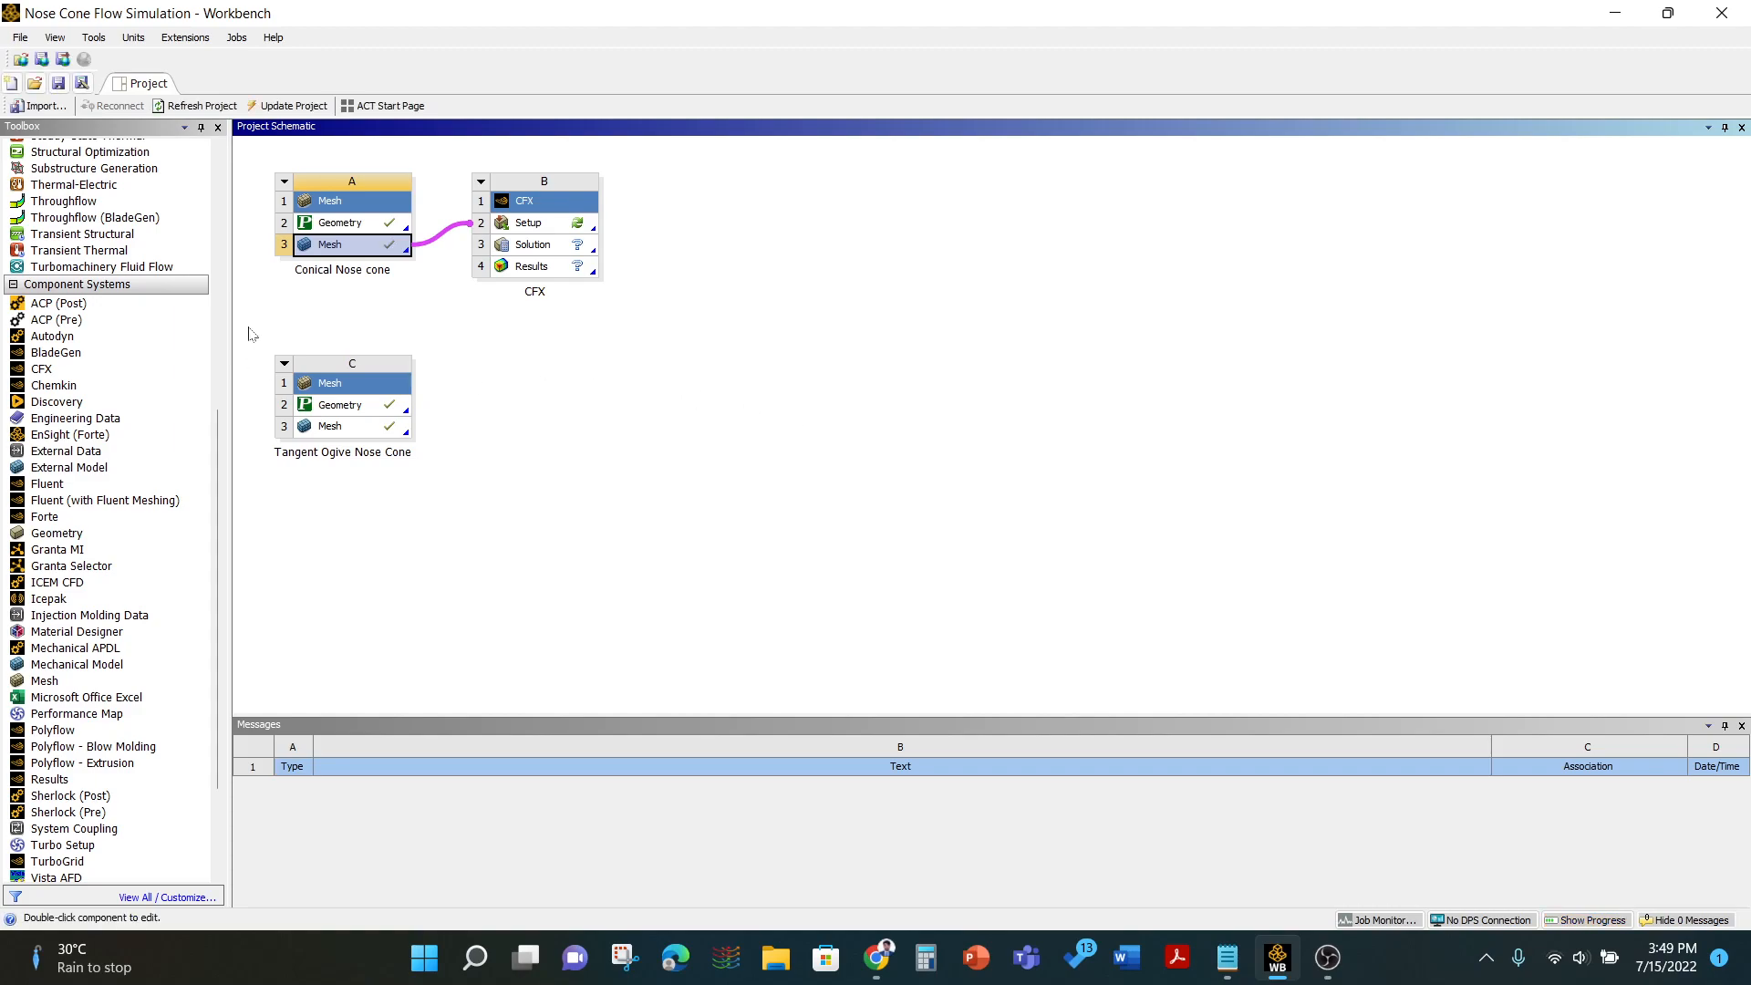
- Rename the new CFX system to Conical CFX
{"action": "double_click", "coordinate": [535, 292]}
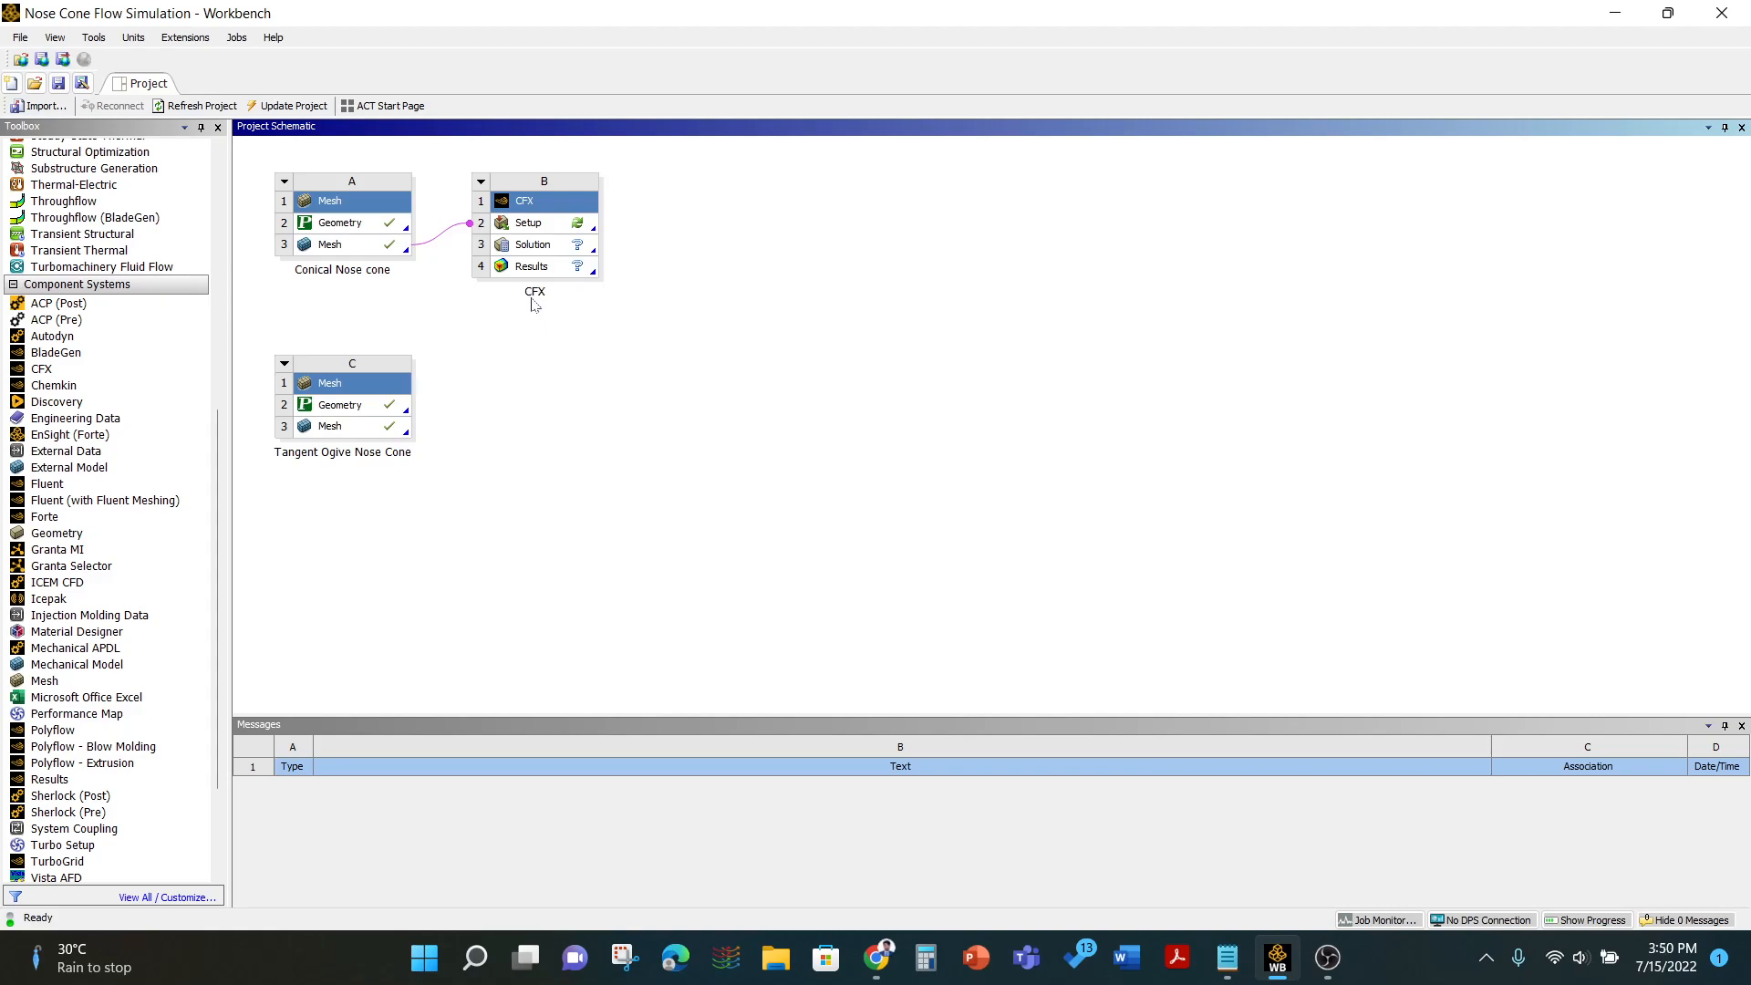
{"action": "type", "text": "Conical CFX"}
{"action": "left_click", "coordinate": [631, 375]}
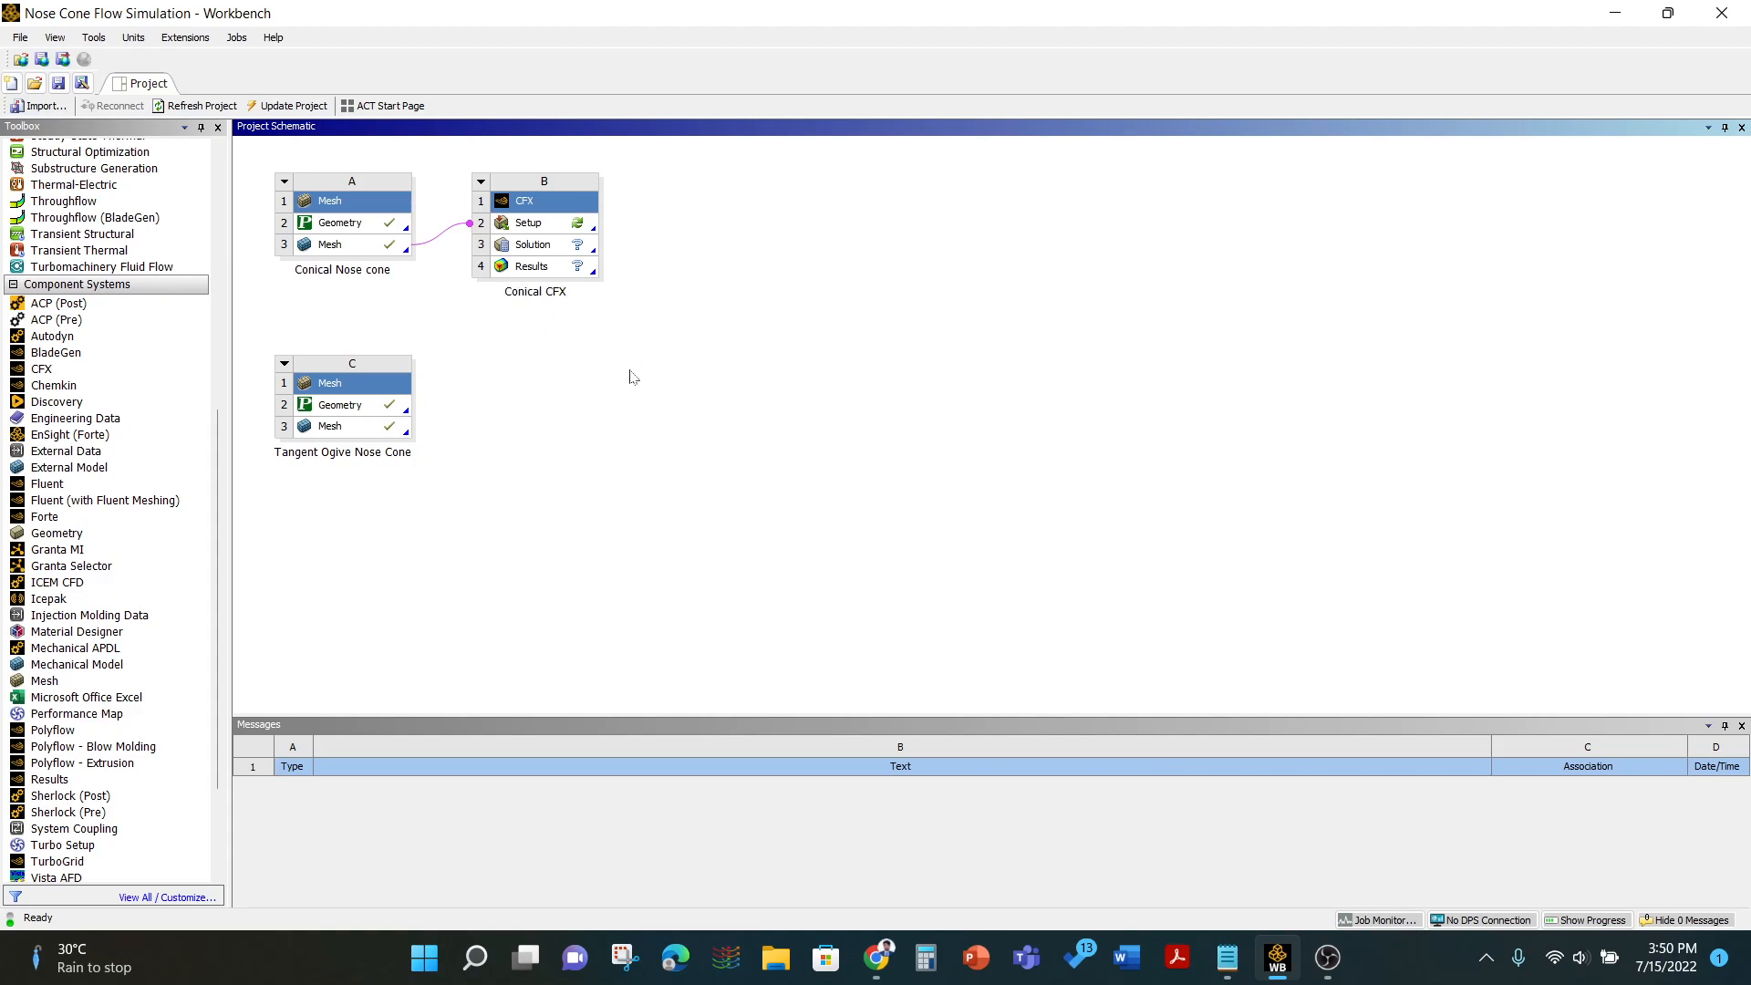
- Open the Conical CFX setup in CFX-Pre and maximize its window
{"action": "double_click", "coordinate": [553, 225]}
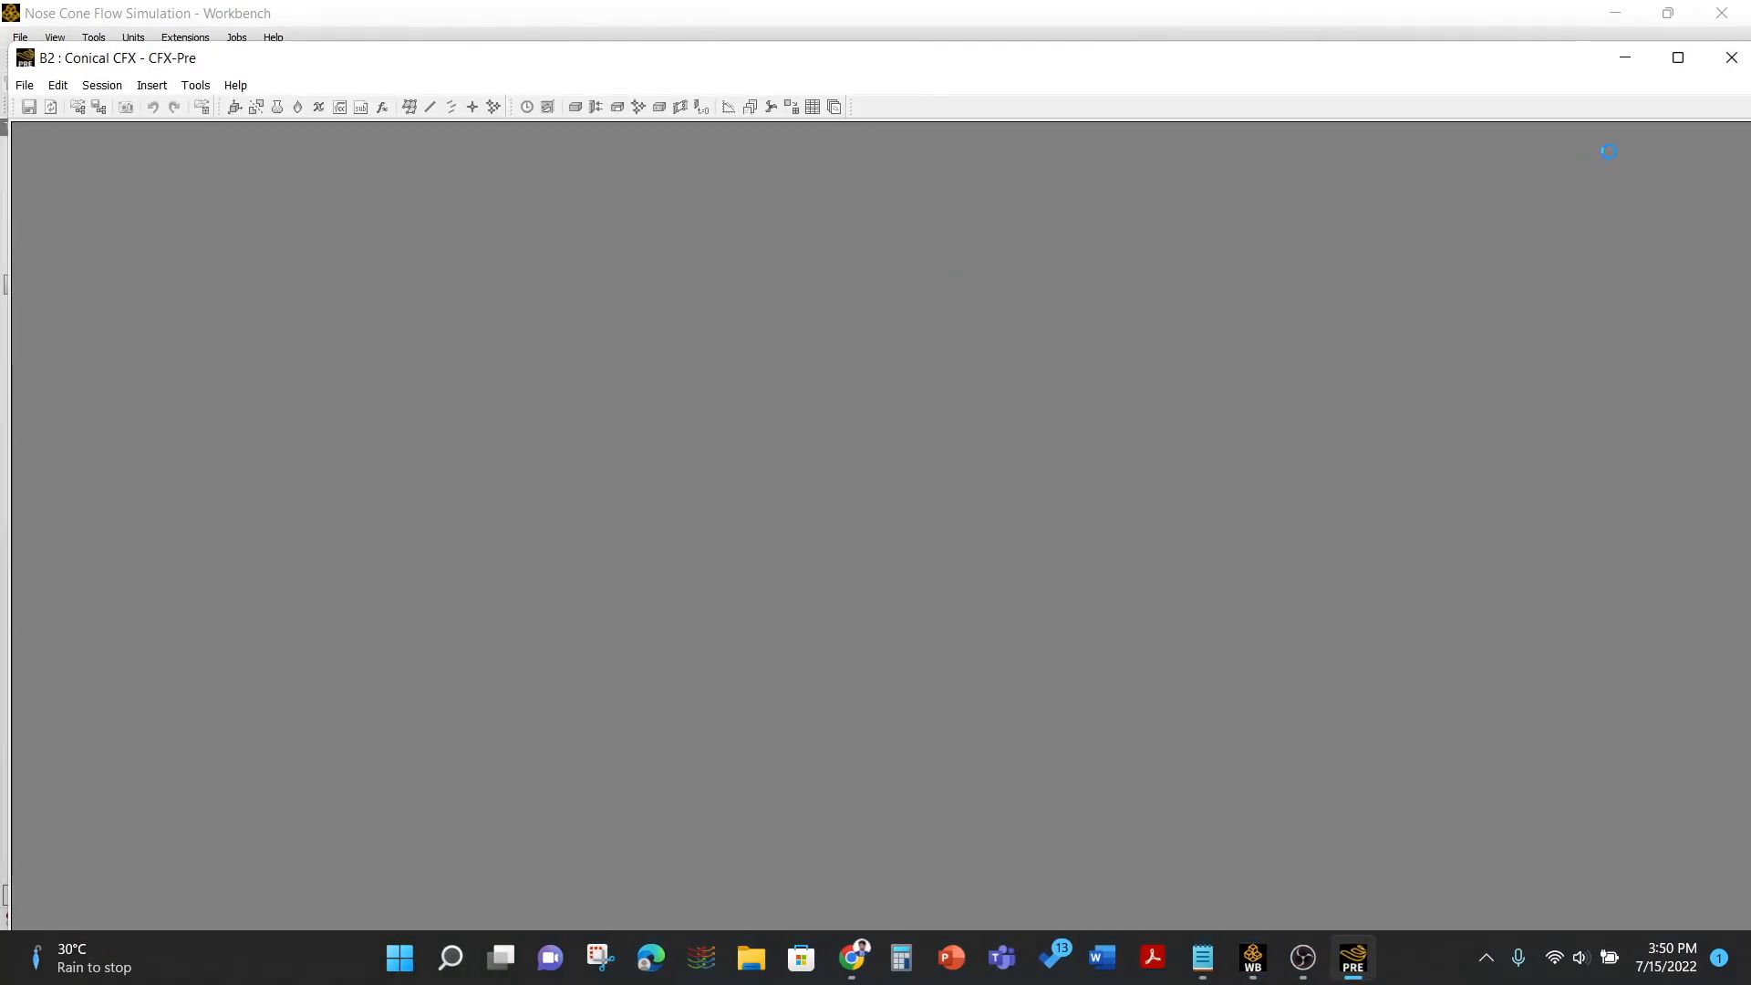
{"action": "left_click", "coordinate": [1677, 58]}
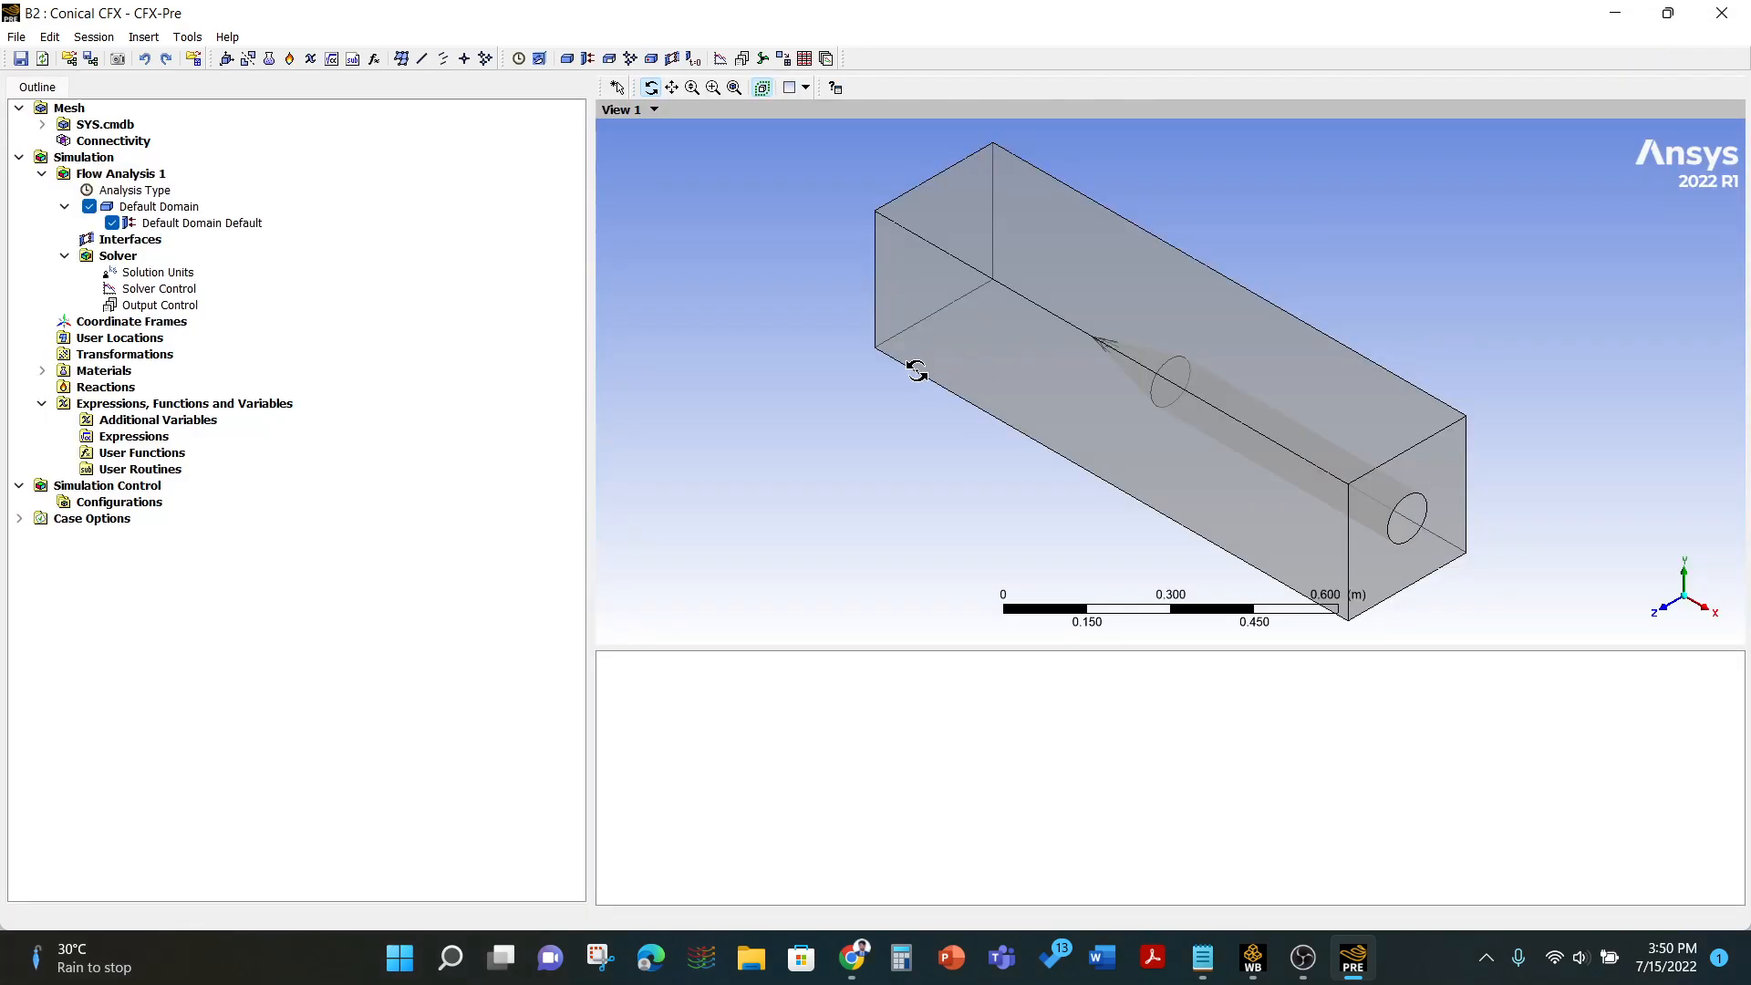
- Inspect the nose cone geometry and review the Steady State analysis type settings
{"action": "scroll", "coordinate": [1072, 356], "scroll_direction": "up", "scroll_amount": 5}
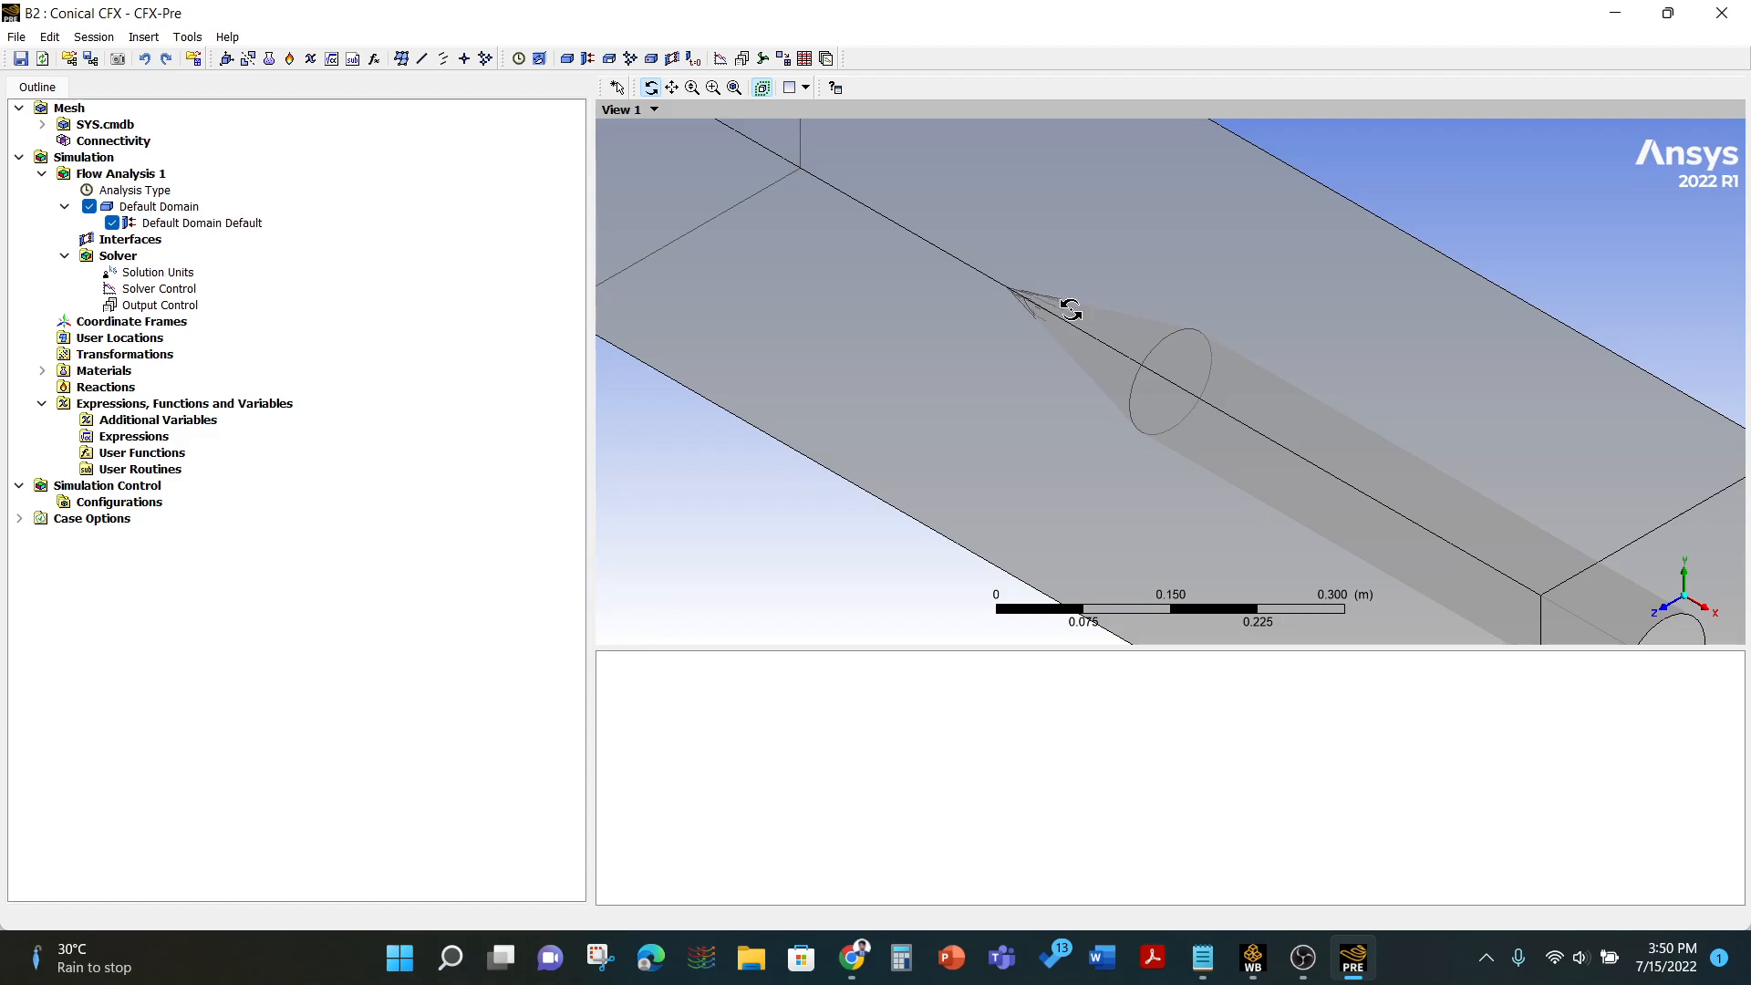
{"action": "scroll", "coordinate": [992, 326], "scroll_direction": "down", "scroll_amount": 5}
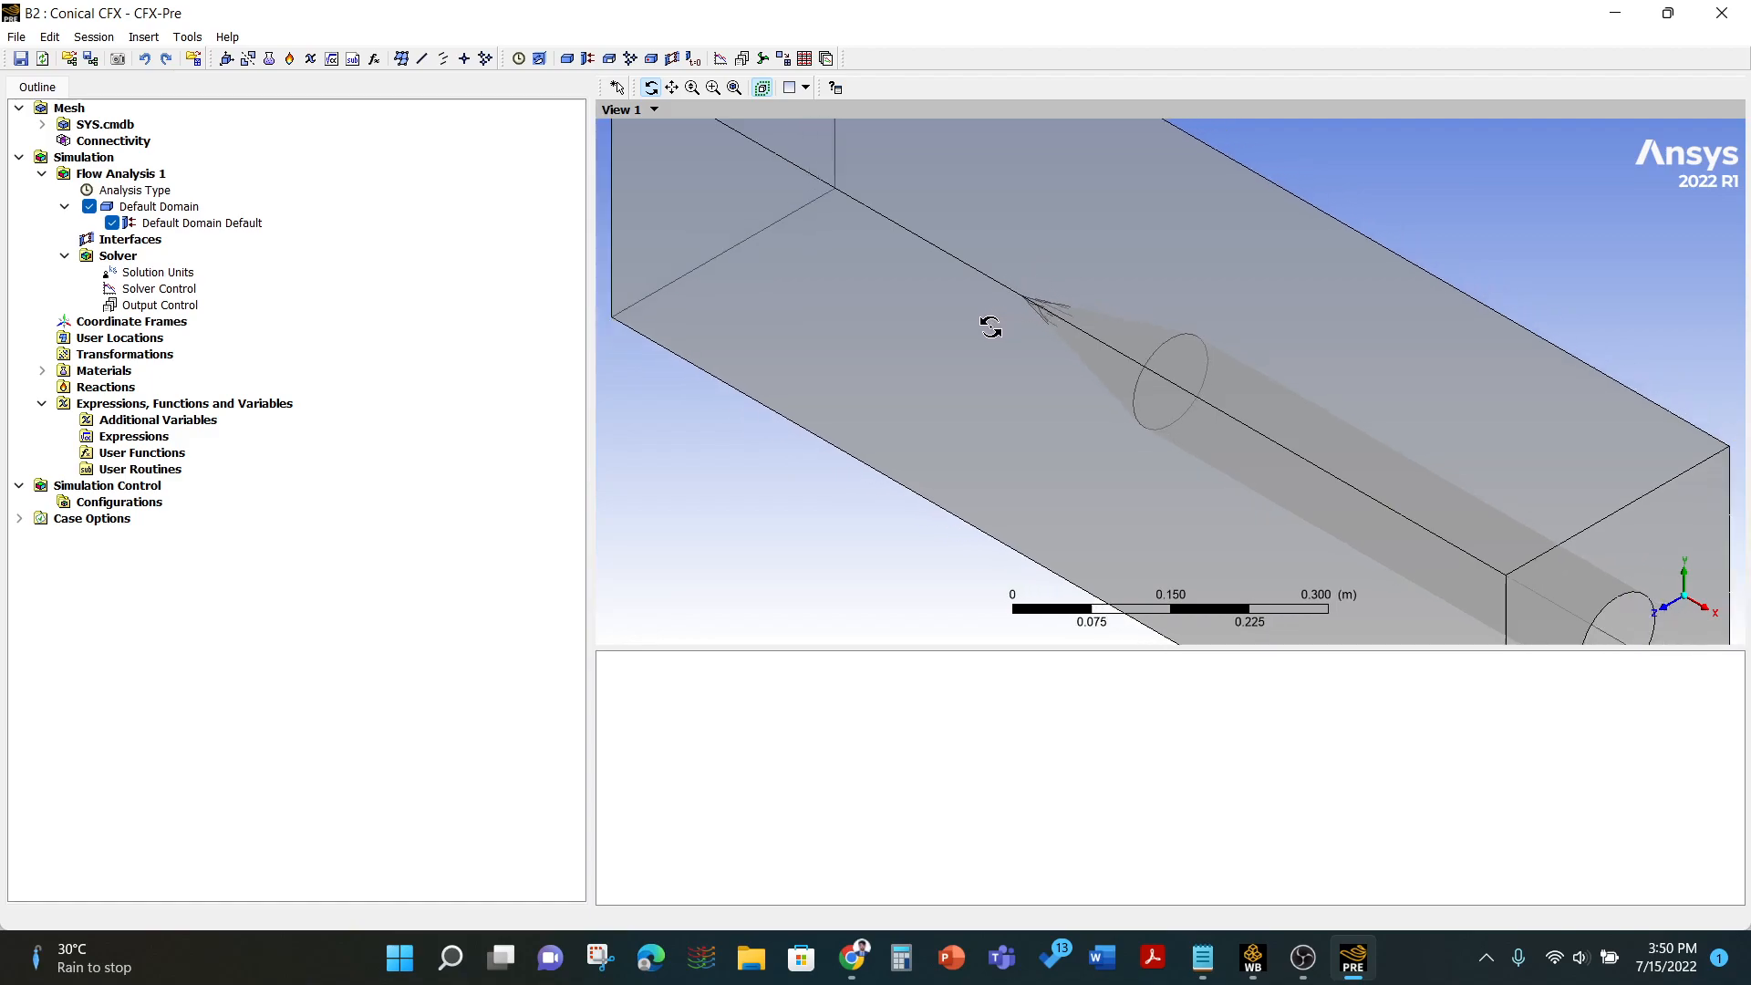
{"action": "double_click", "coordinate": [160, 191]}
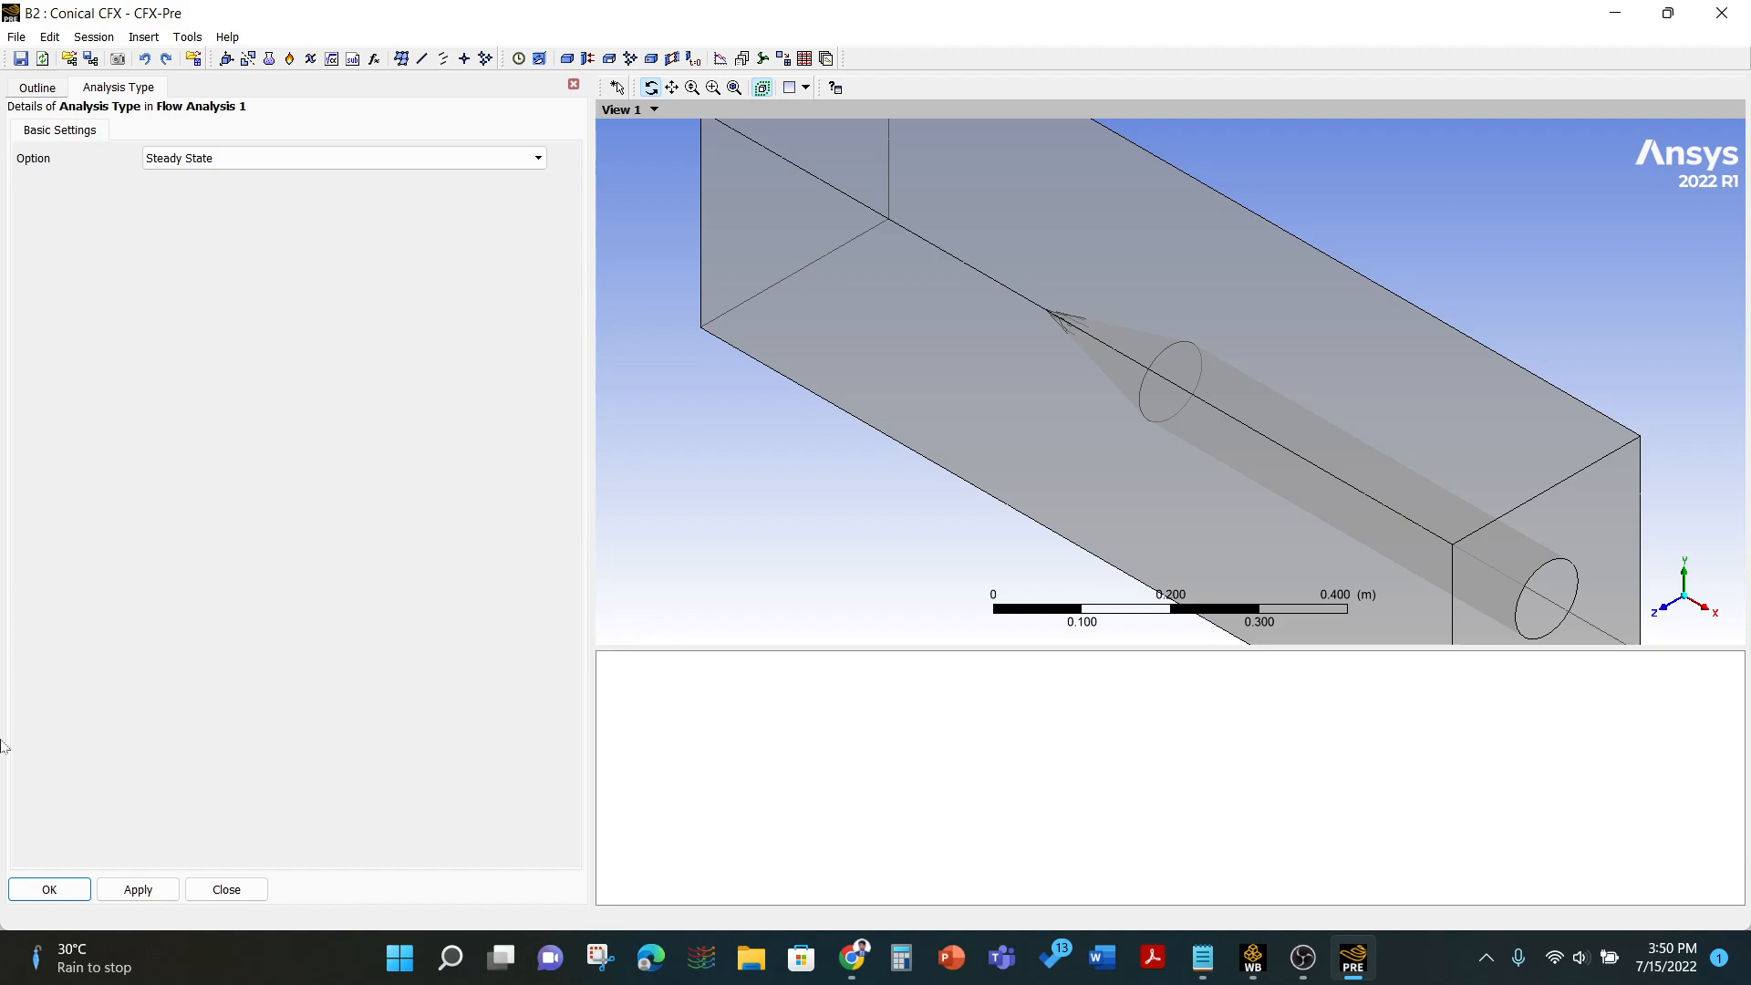
{"action": "left_click", "coordinate": [51, 890]}
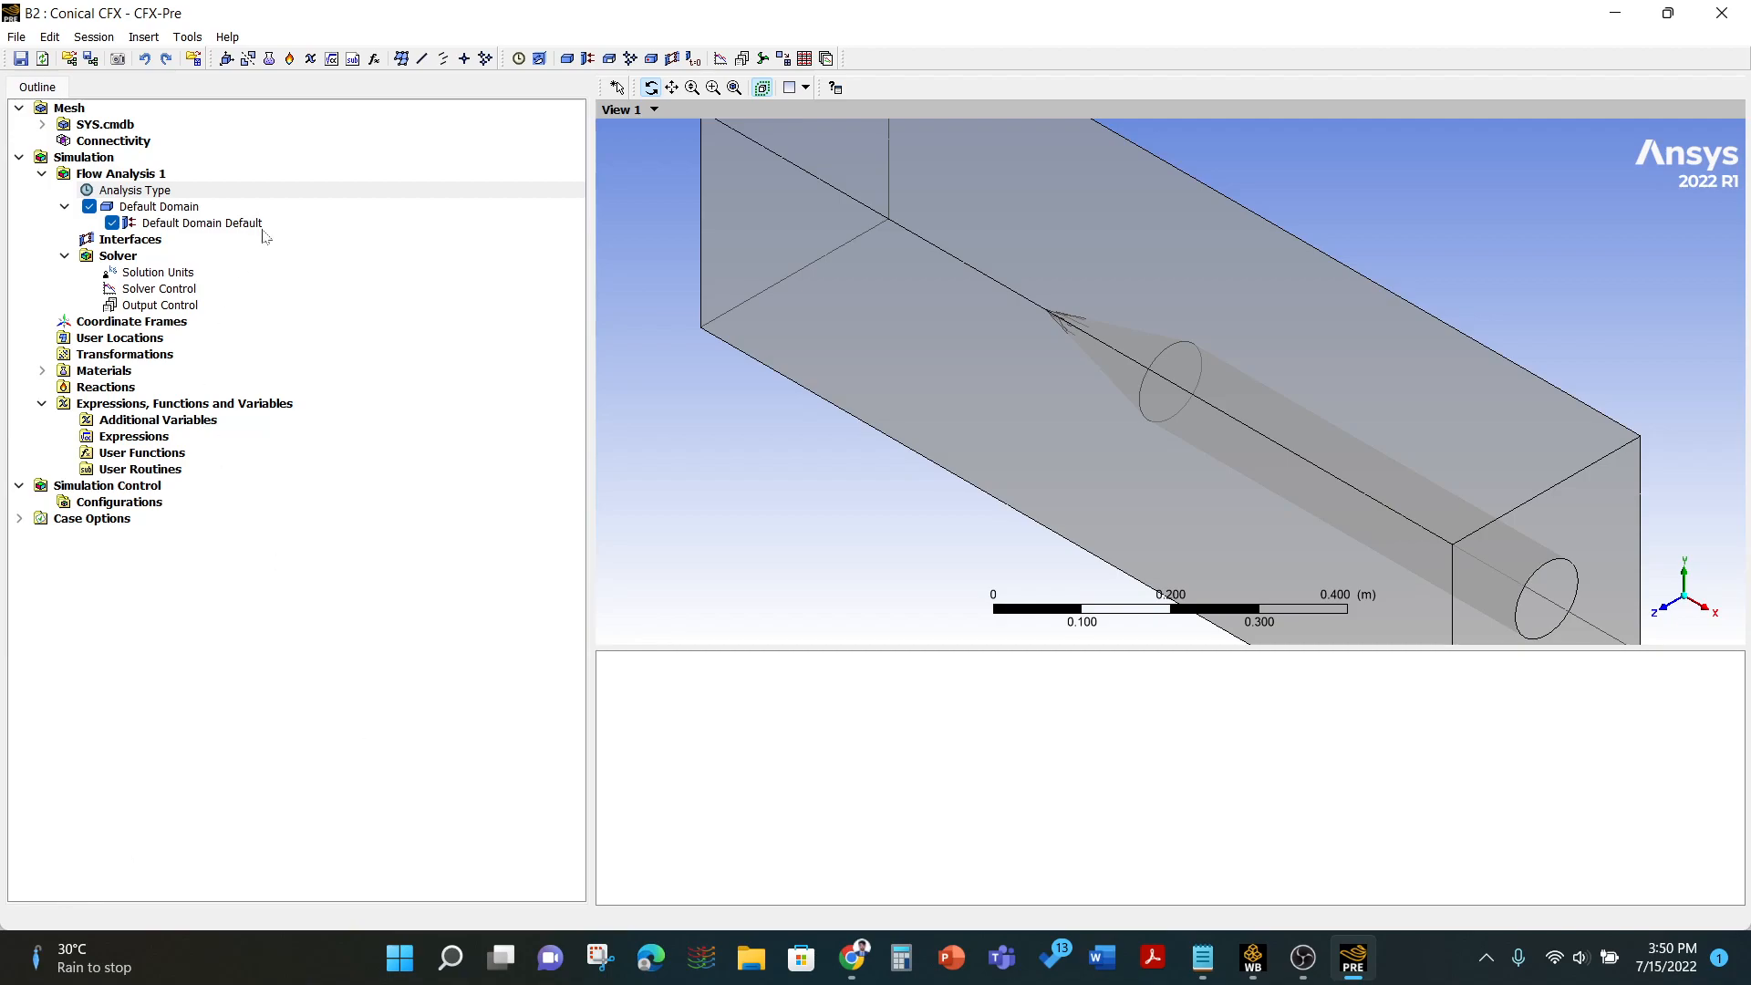
- Insert a boundary named Inlet in the default domain, with type Inlet at the Inlet location
{"action": "right_click", "coordinate": [155, 209]}
{"action": "mouse_move", "coordinate": [246, 281]}
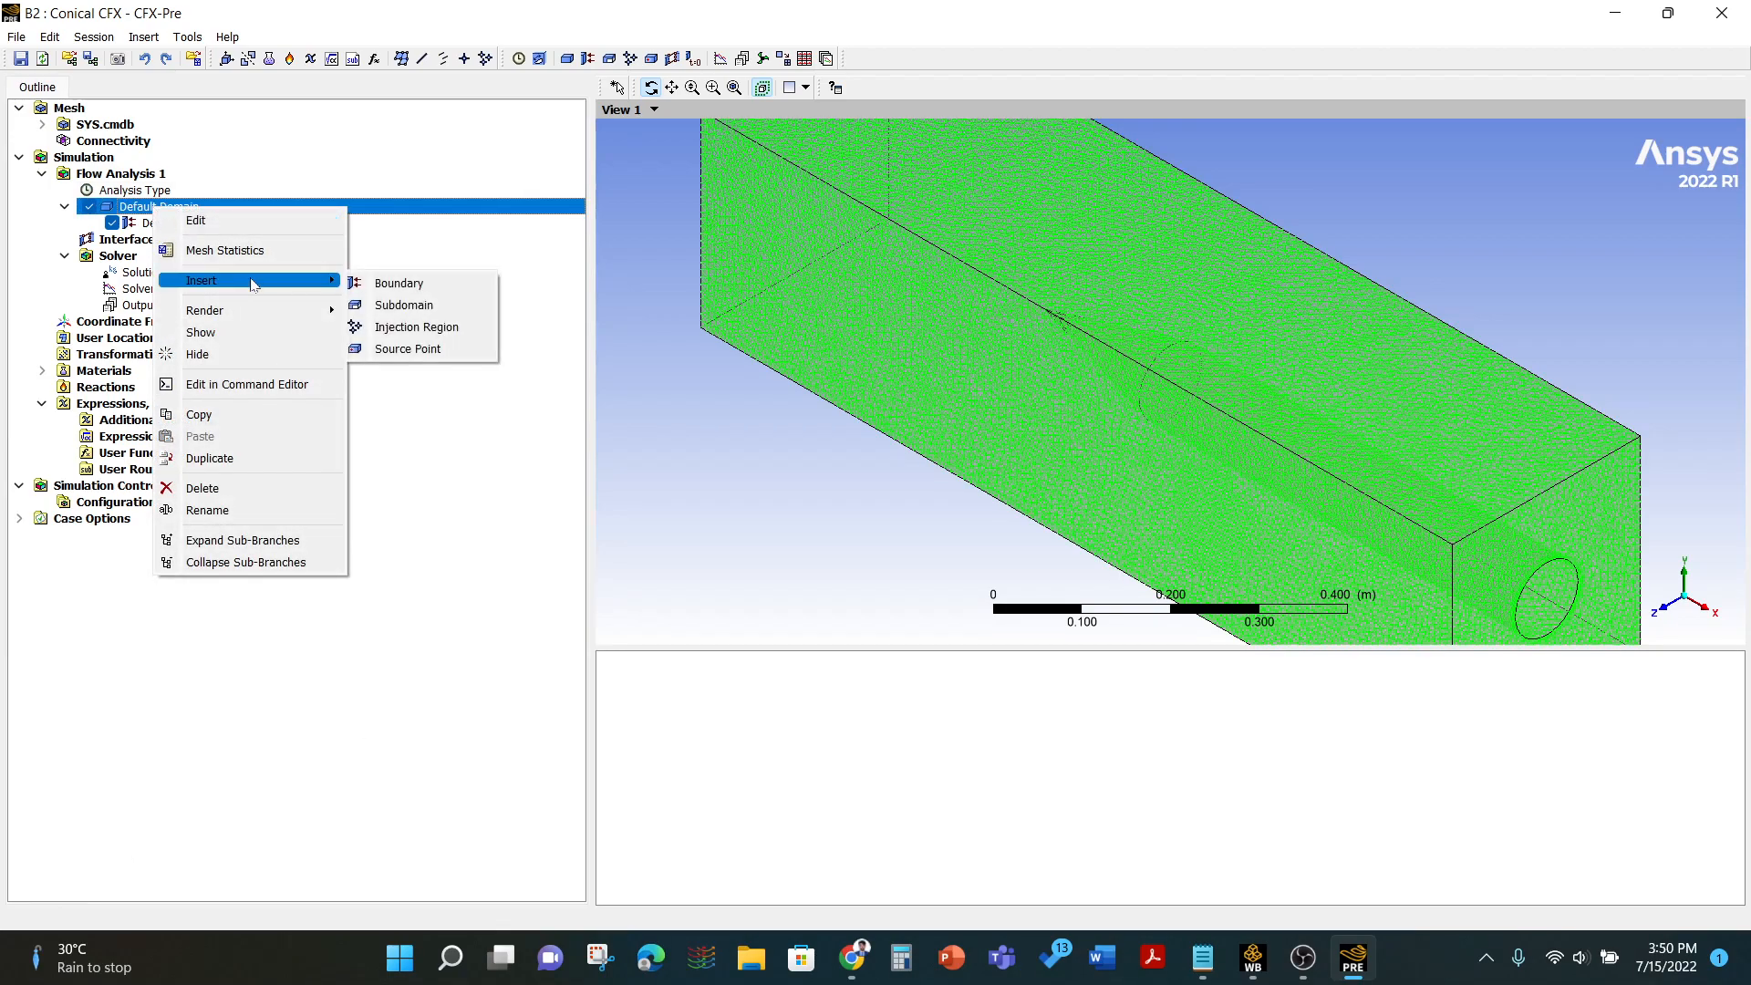
{"action": "left_click", "coordinate": [379, 279]}
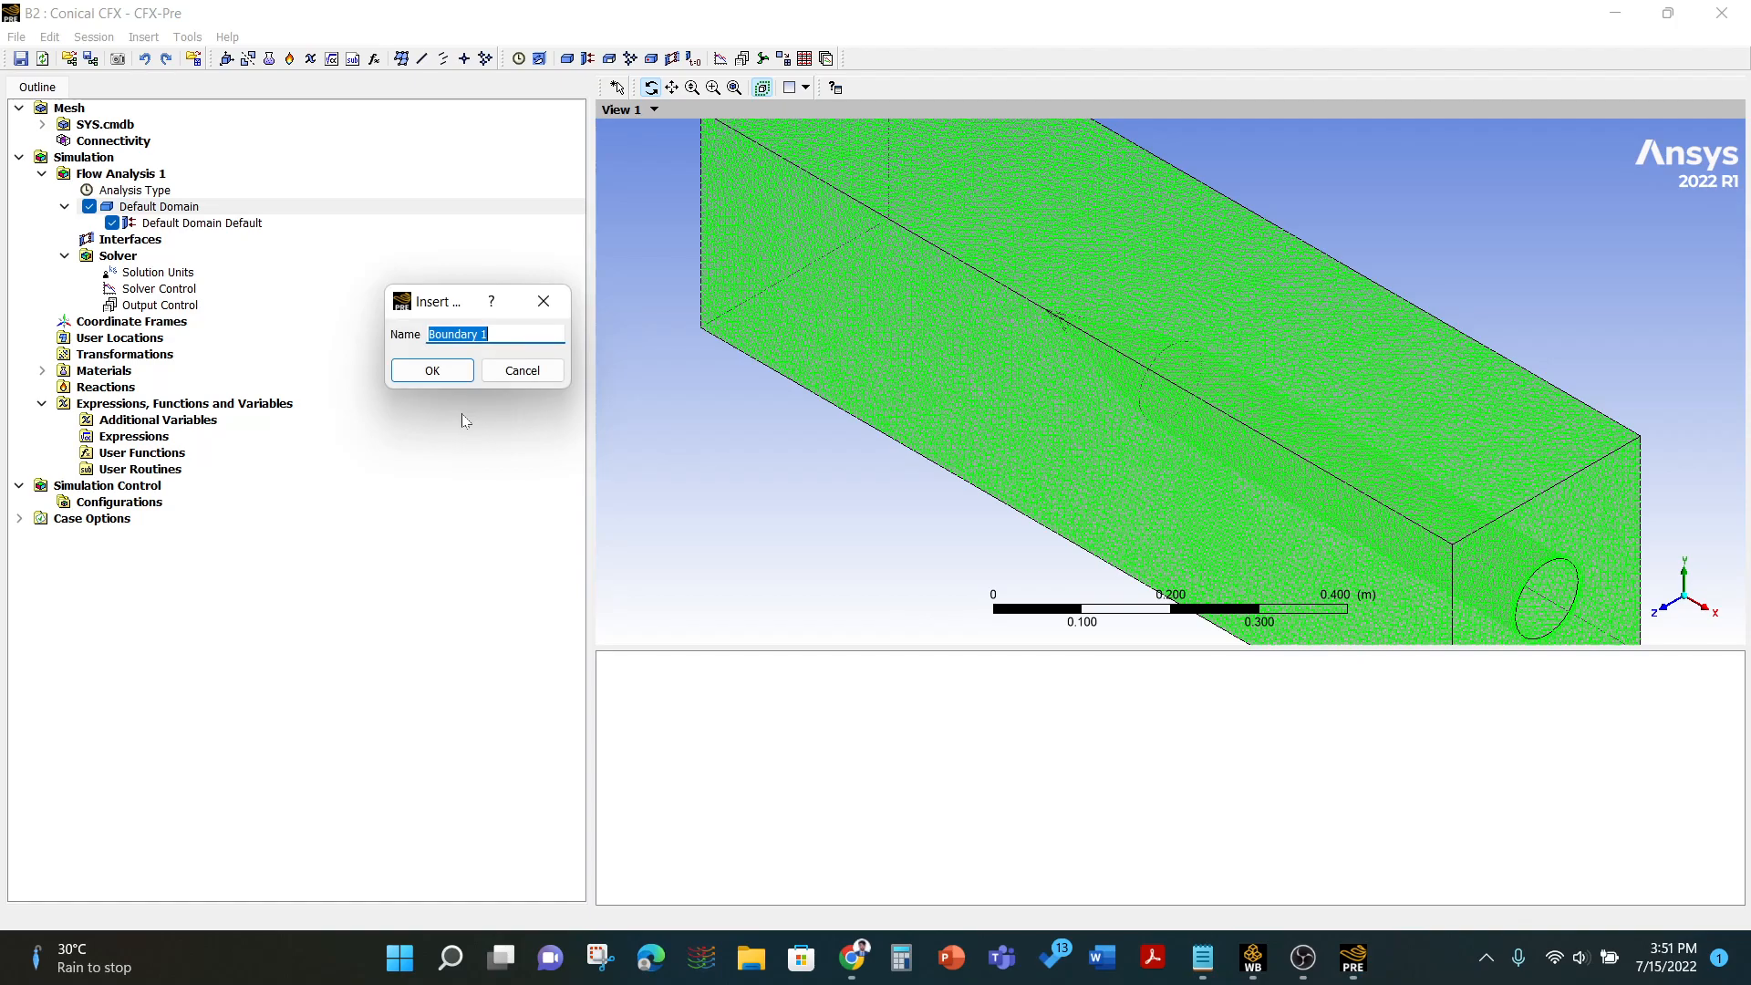
{"action": "type", "text": "Inlet"}
{"action": "key", "text": "Return"}
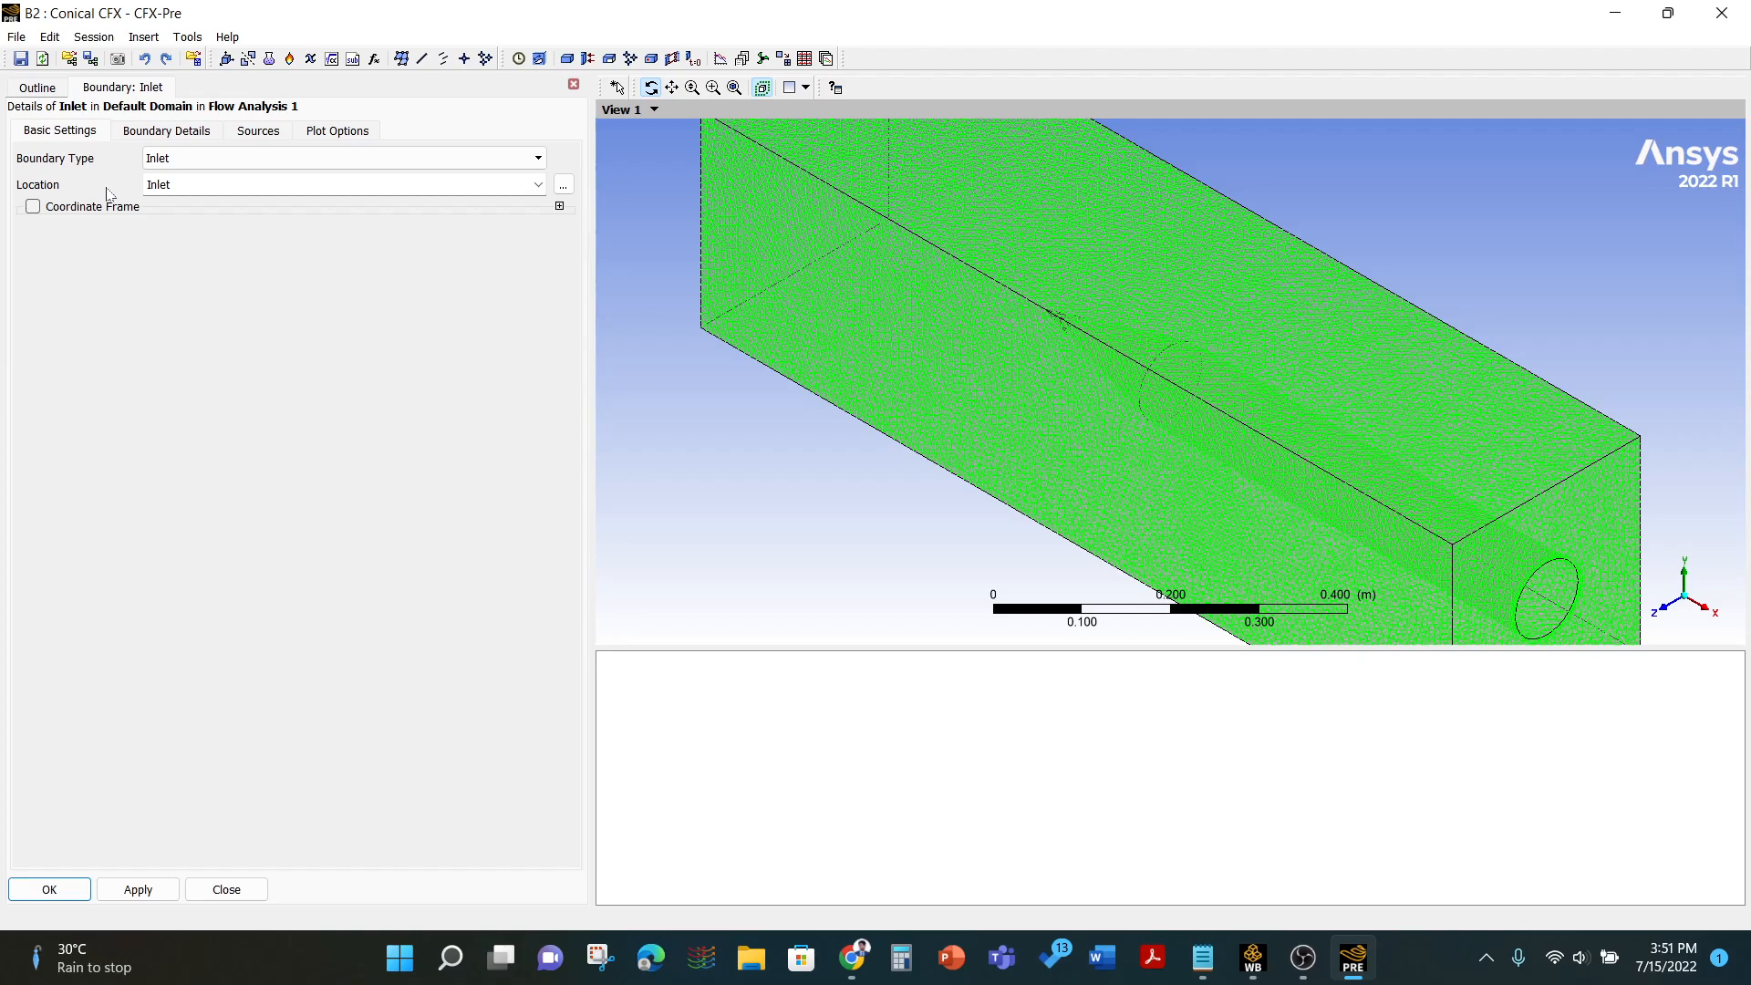
{"action": "left_click", "coordinate": [151, 162]}
{"action": "left_click", "coordinate": [179, 172]}
{"action": "left_click", "coordinate": [538, 184]}
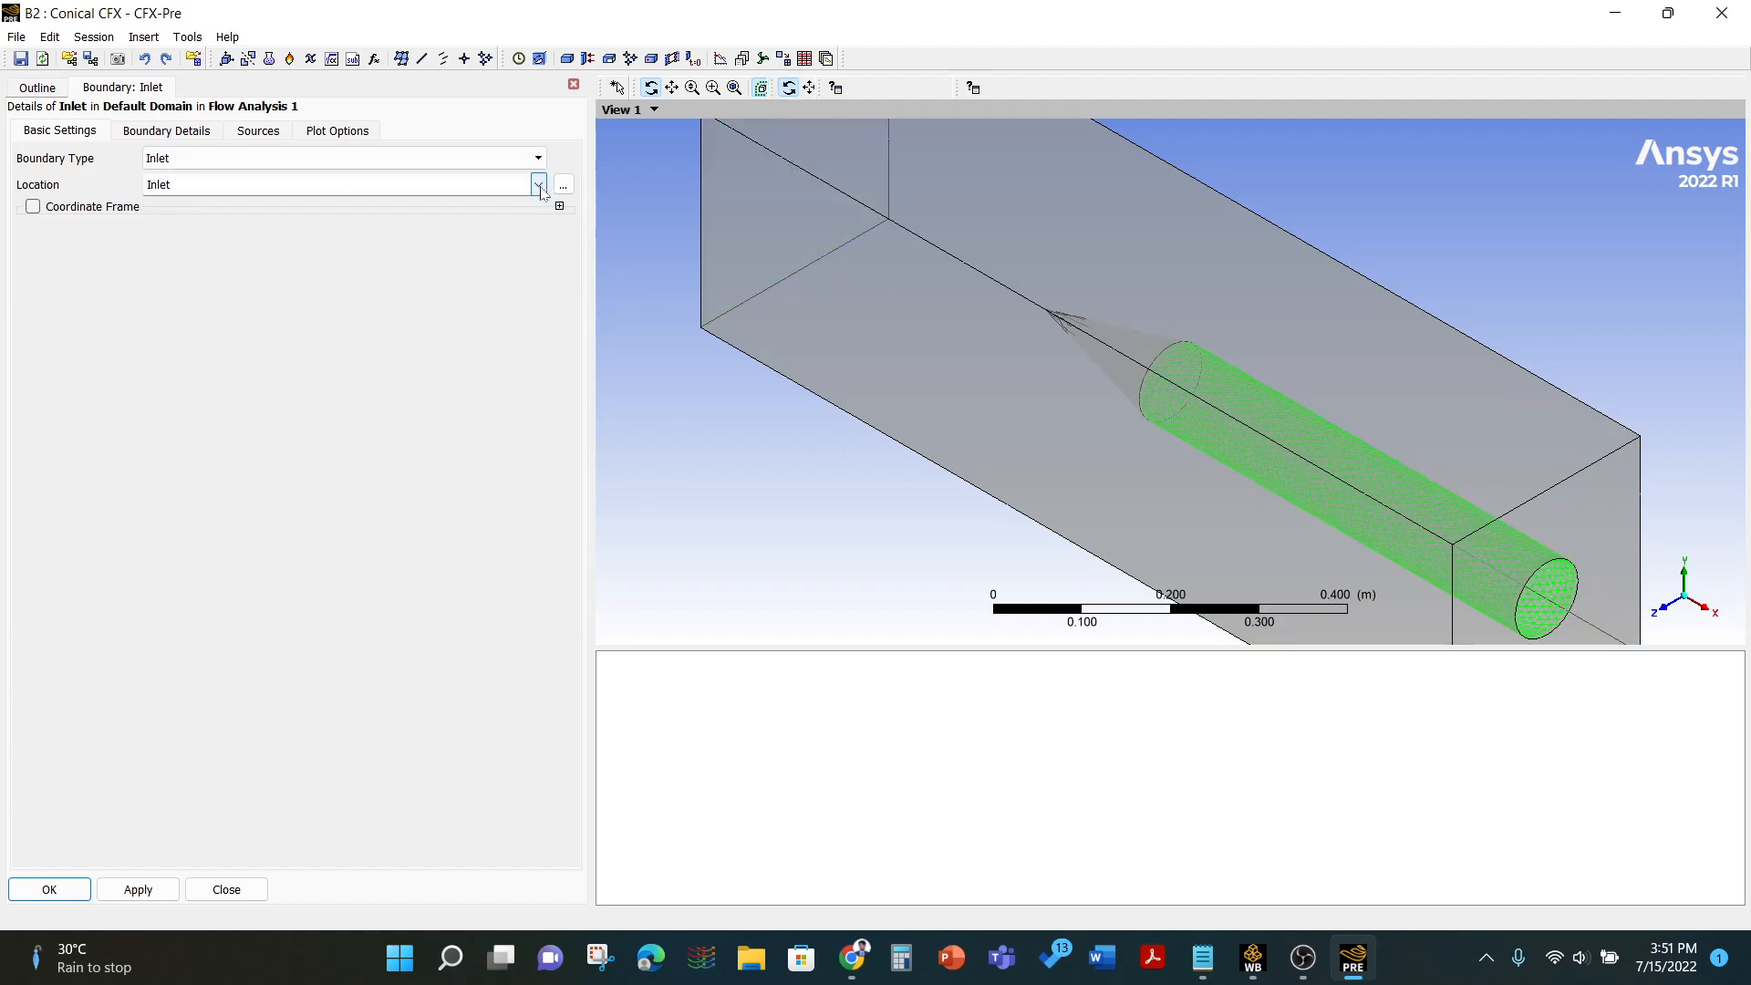
{"action": "left_click", "coordinate": [172, 215]}
- Set the inlet's normal speed to 200 m/s in the boundary details
{"action": "left_click", "coordinate": [166, 130]}
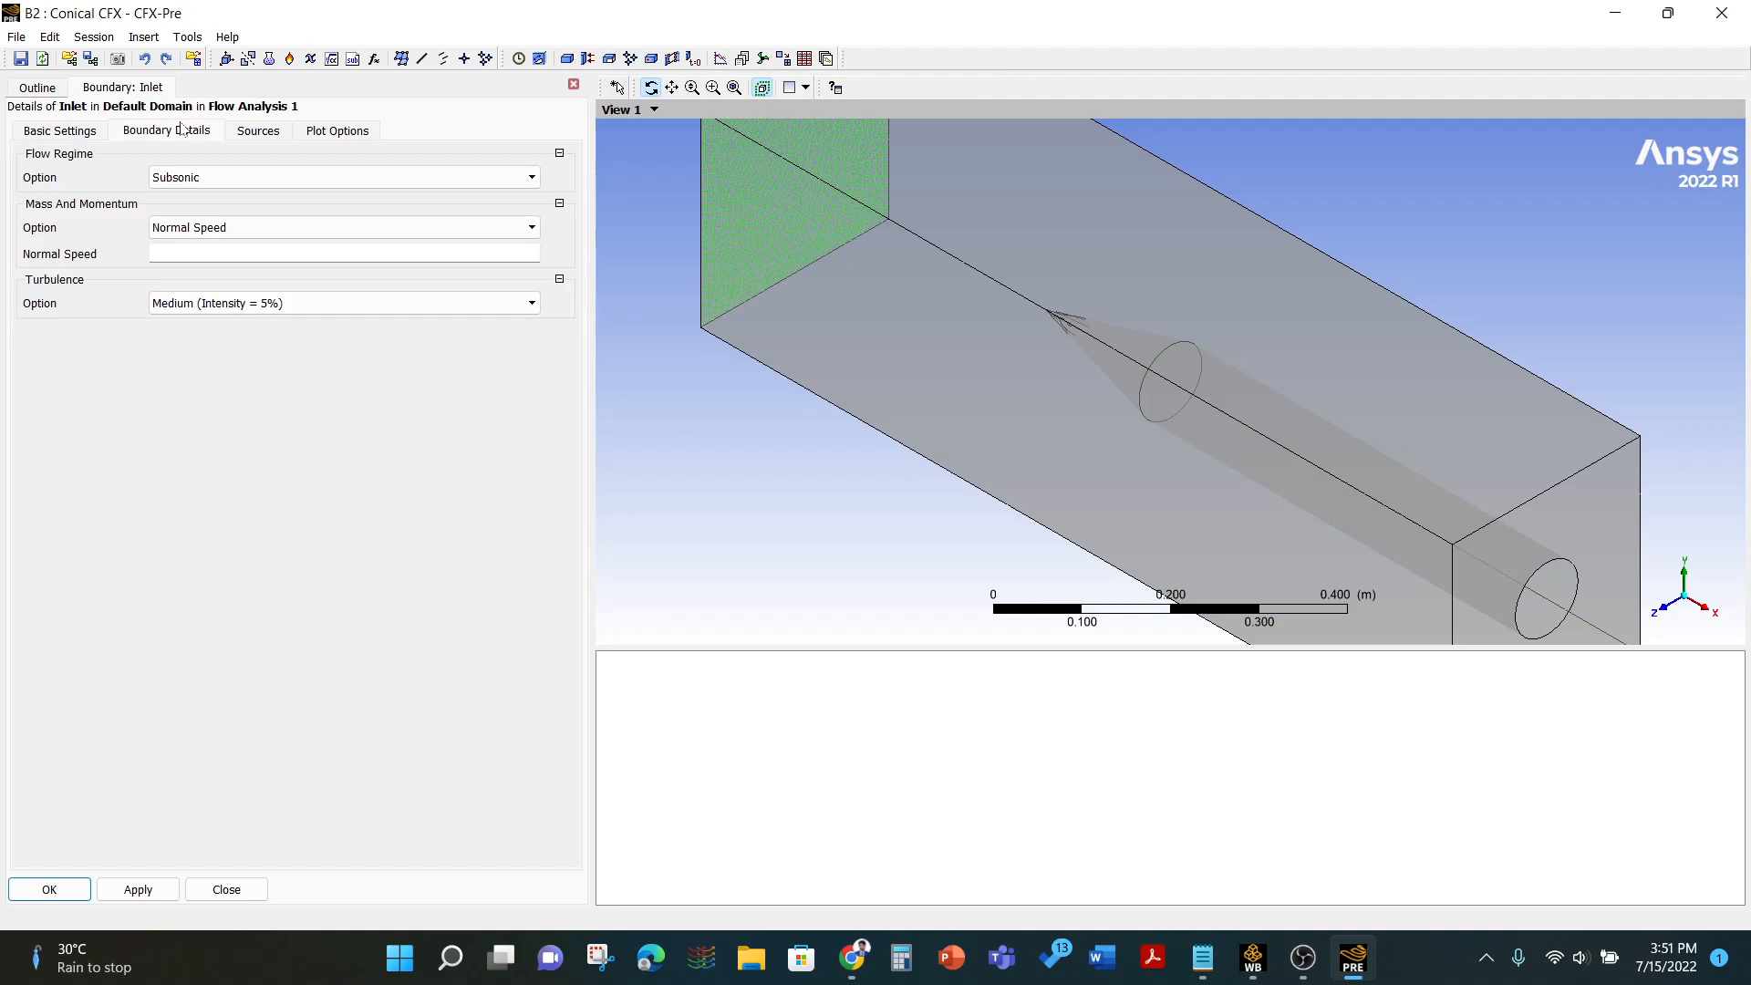
{"action": "left_click", "coordinate": [184, 256]}
{"action": "type", "text": "200"}
{"action": "left_click", "coordinate": [178, 366]}
- Compute 200 ÷ 330 in the Calculator, close it, and confirm the Inlet boundary
{"action": "left_click", "coordinate": [899, 958]}
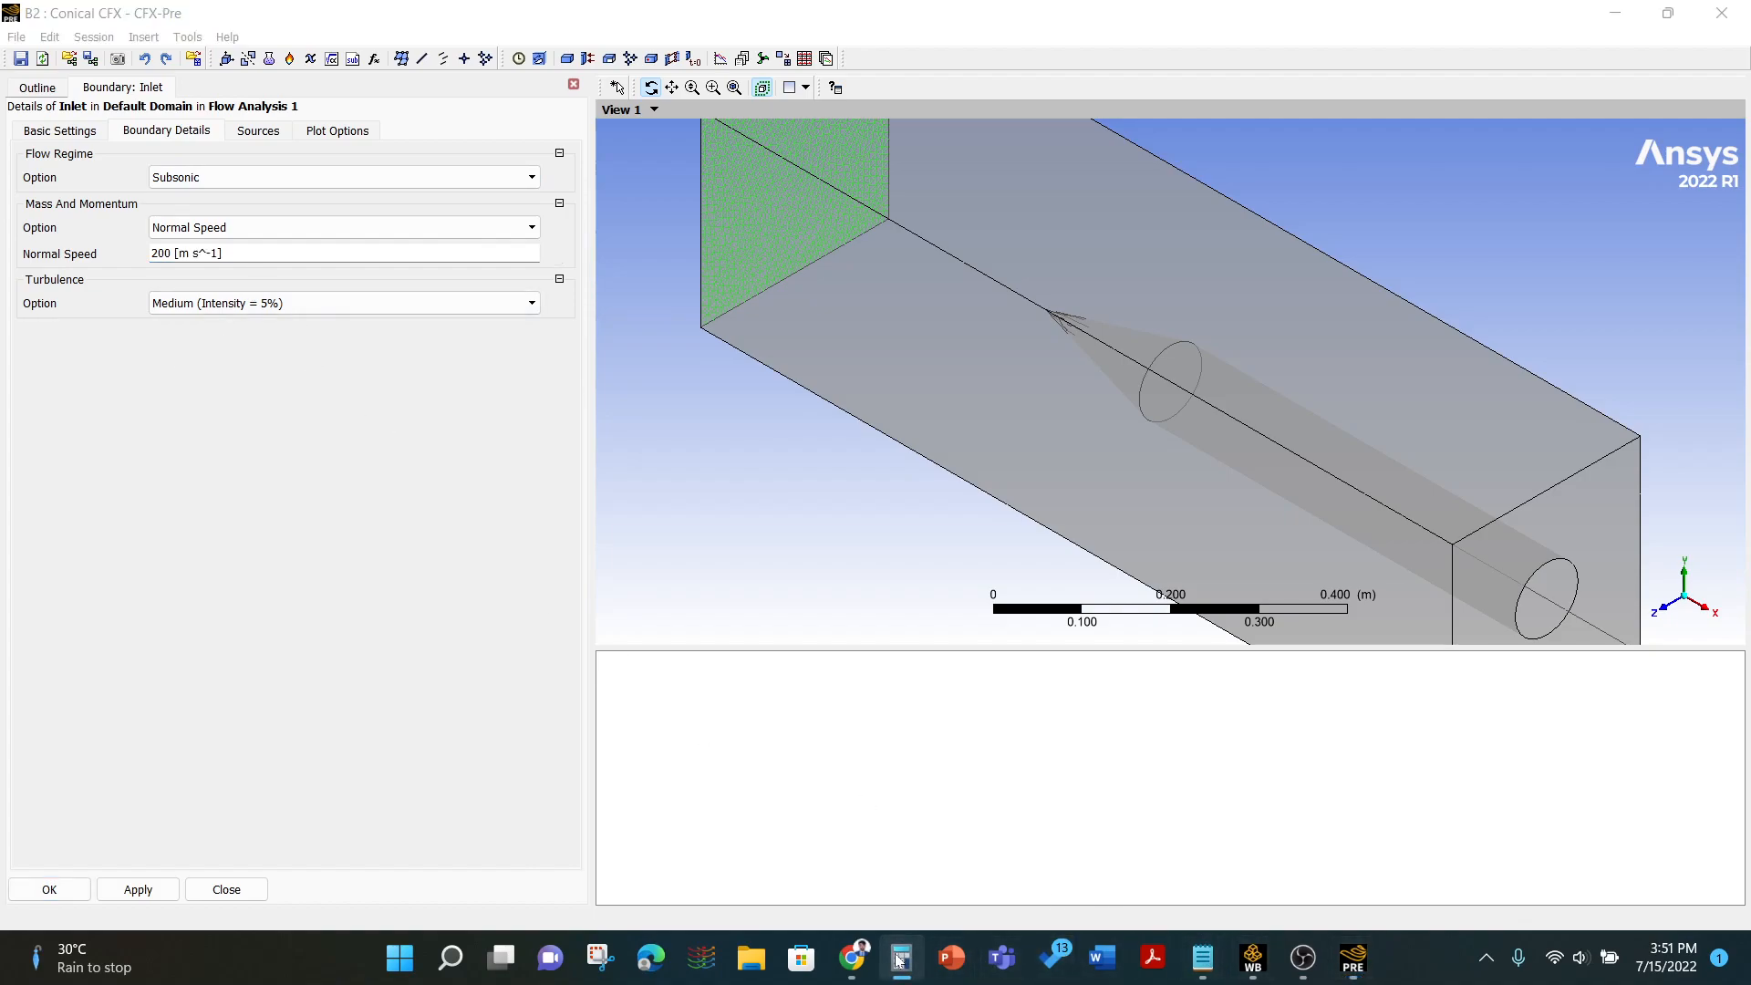
{"action": "type", "text": "200"}
{"action": "key", "text": "slash"}
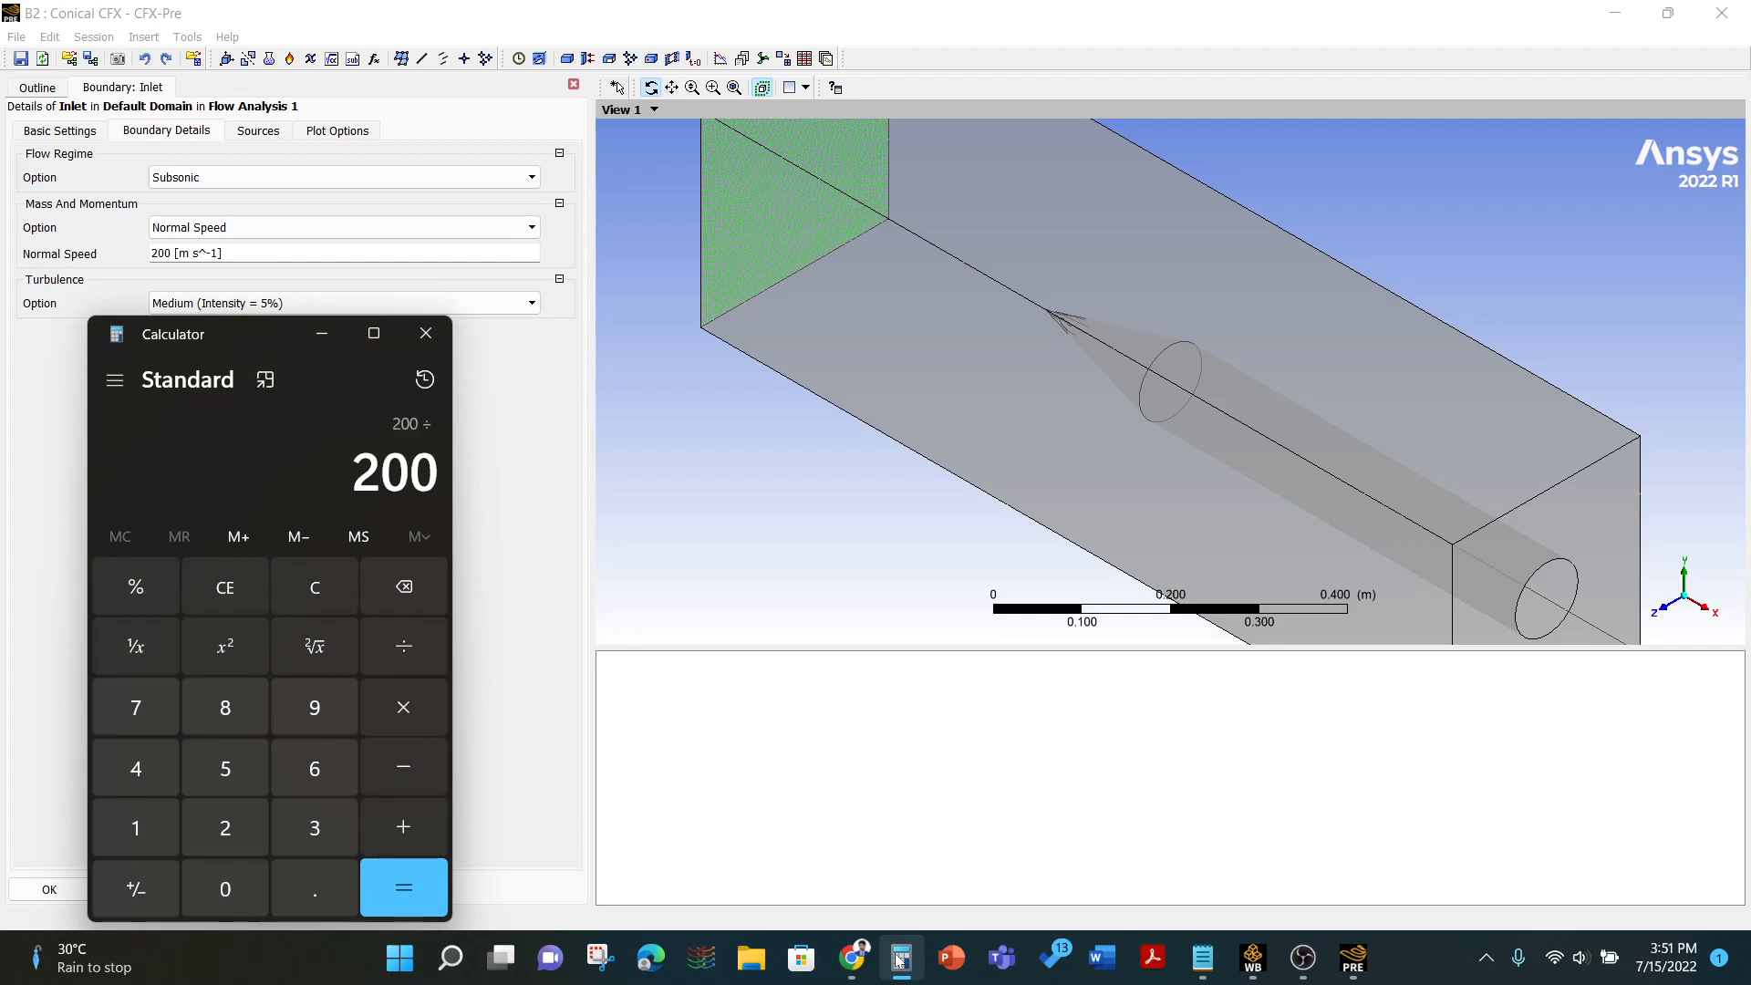
{"action": "type", "text": "330"}
{"action": "key", "text": "Return"}
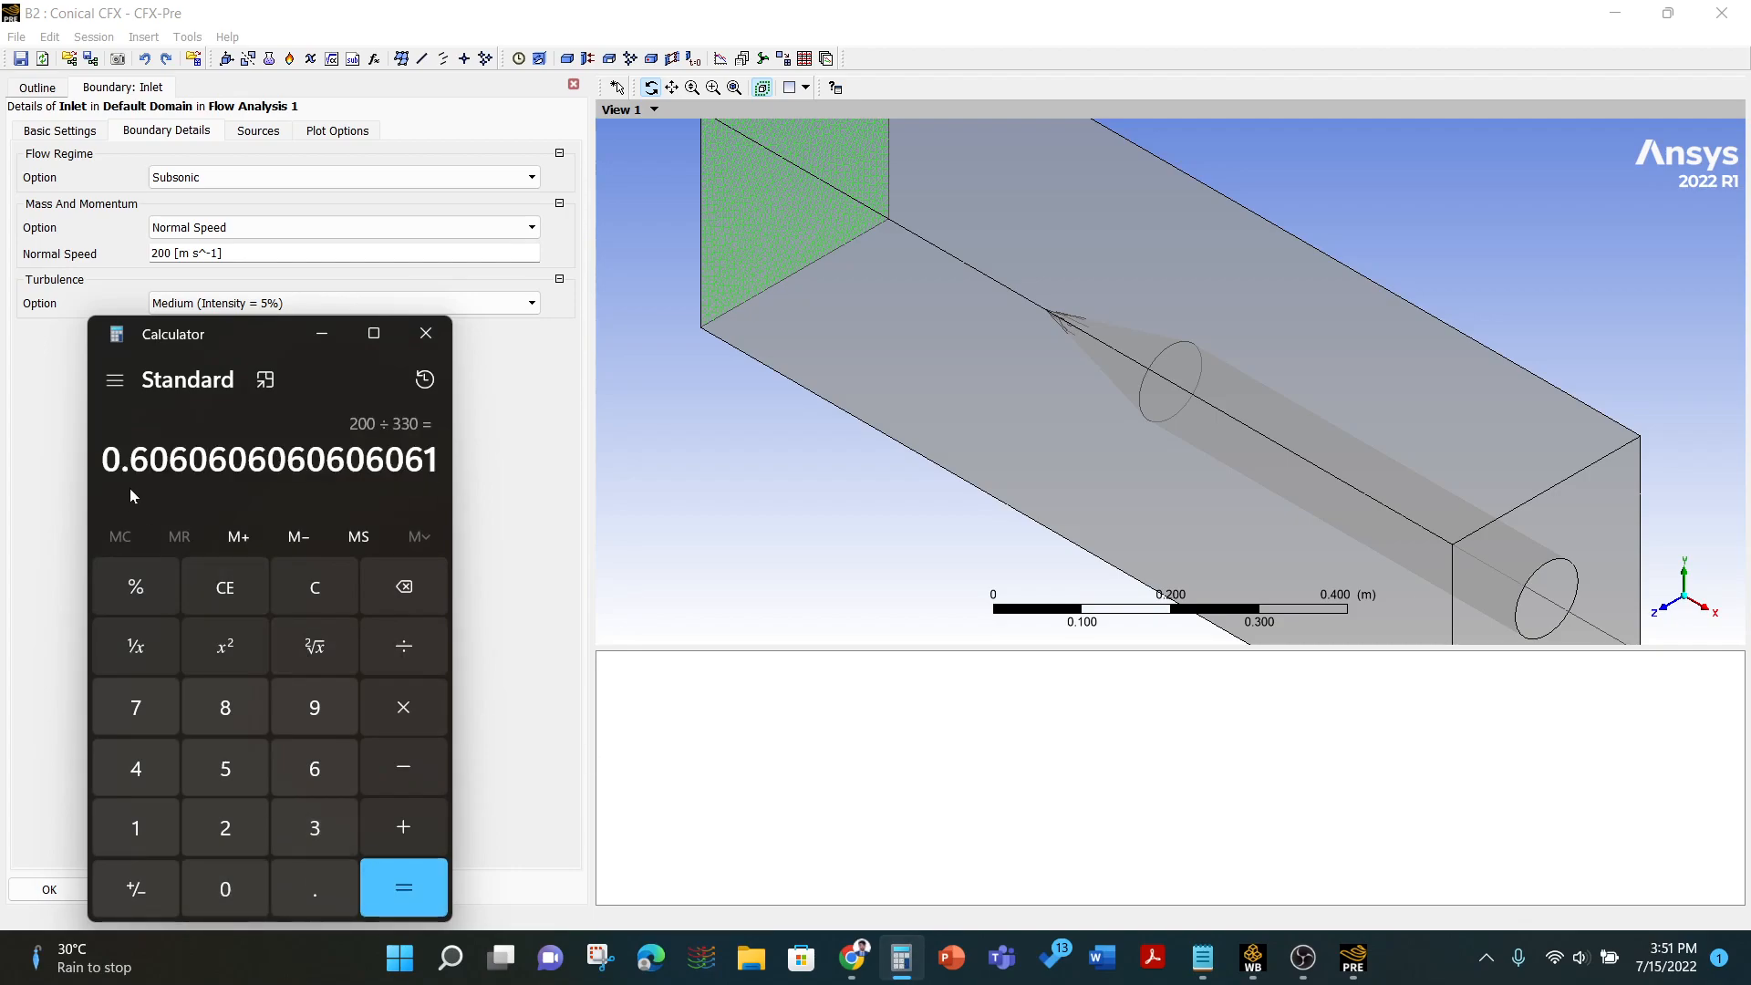
{"action": "left_click", "coordinate": [418, 337]}
{"action": "left_click", "coordinate": [49, 889]}
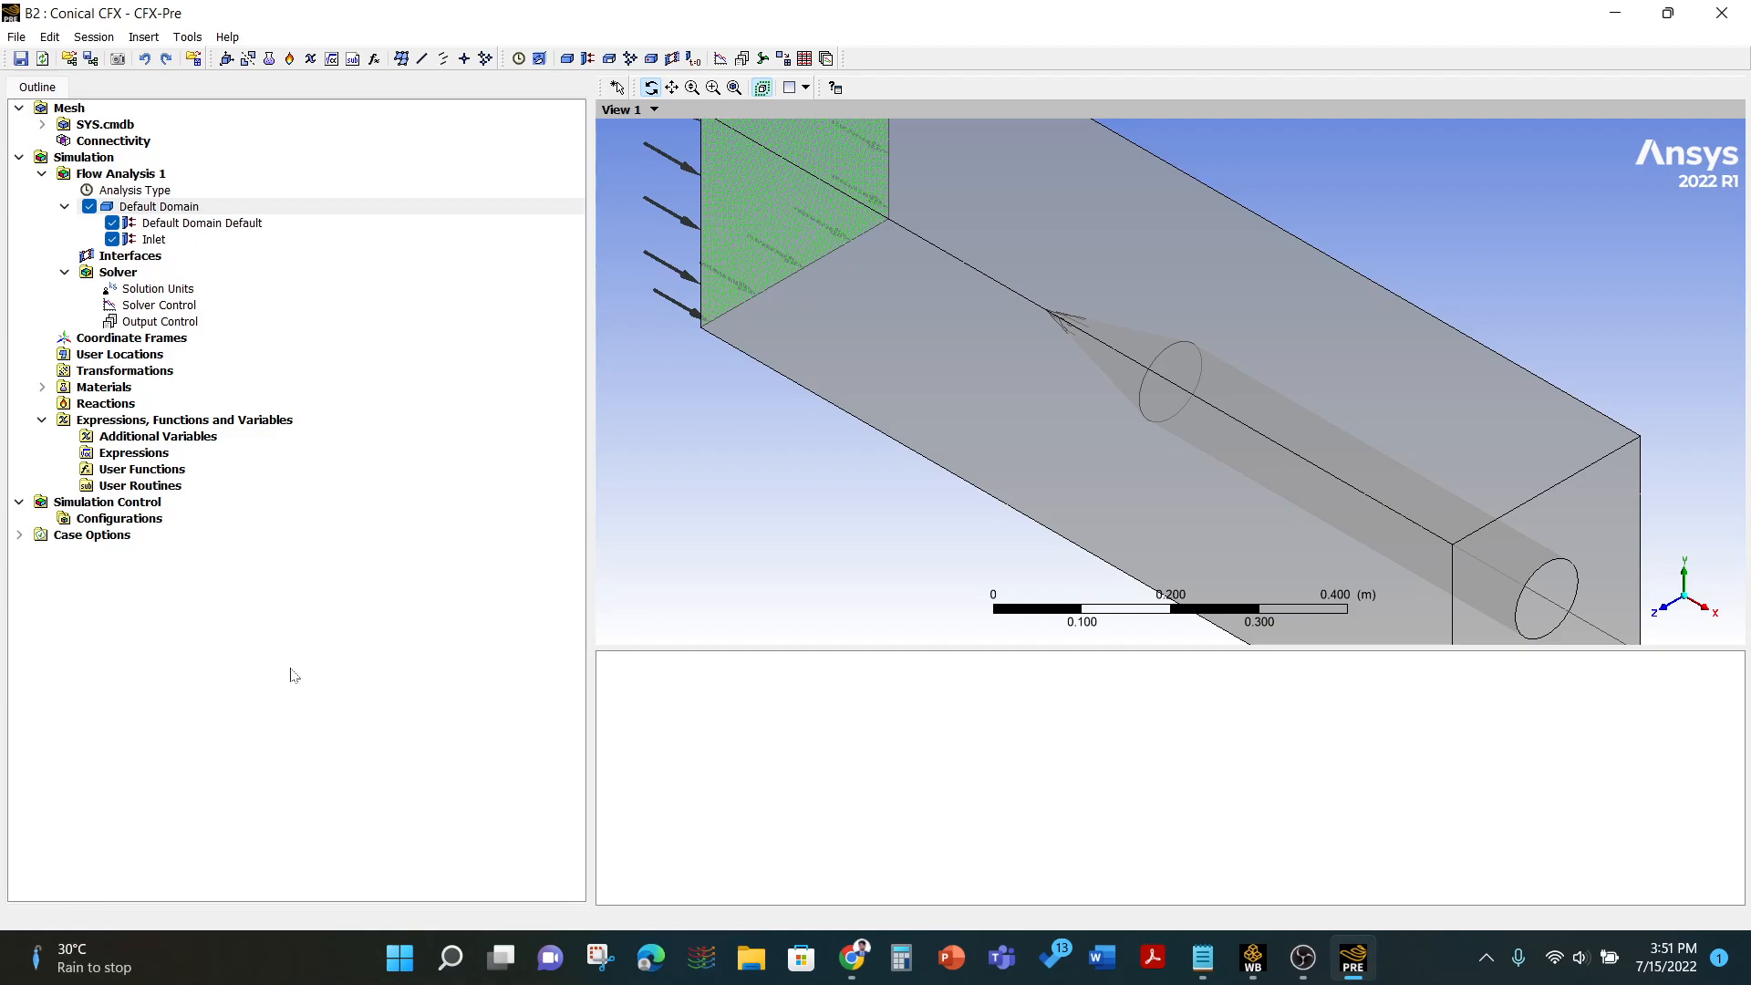
- Add an Opening-type boundary named Opening with 0 Pa relative pressure to the default domain
{"action": "right_click", "coordinate": [154, 207]}
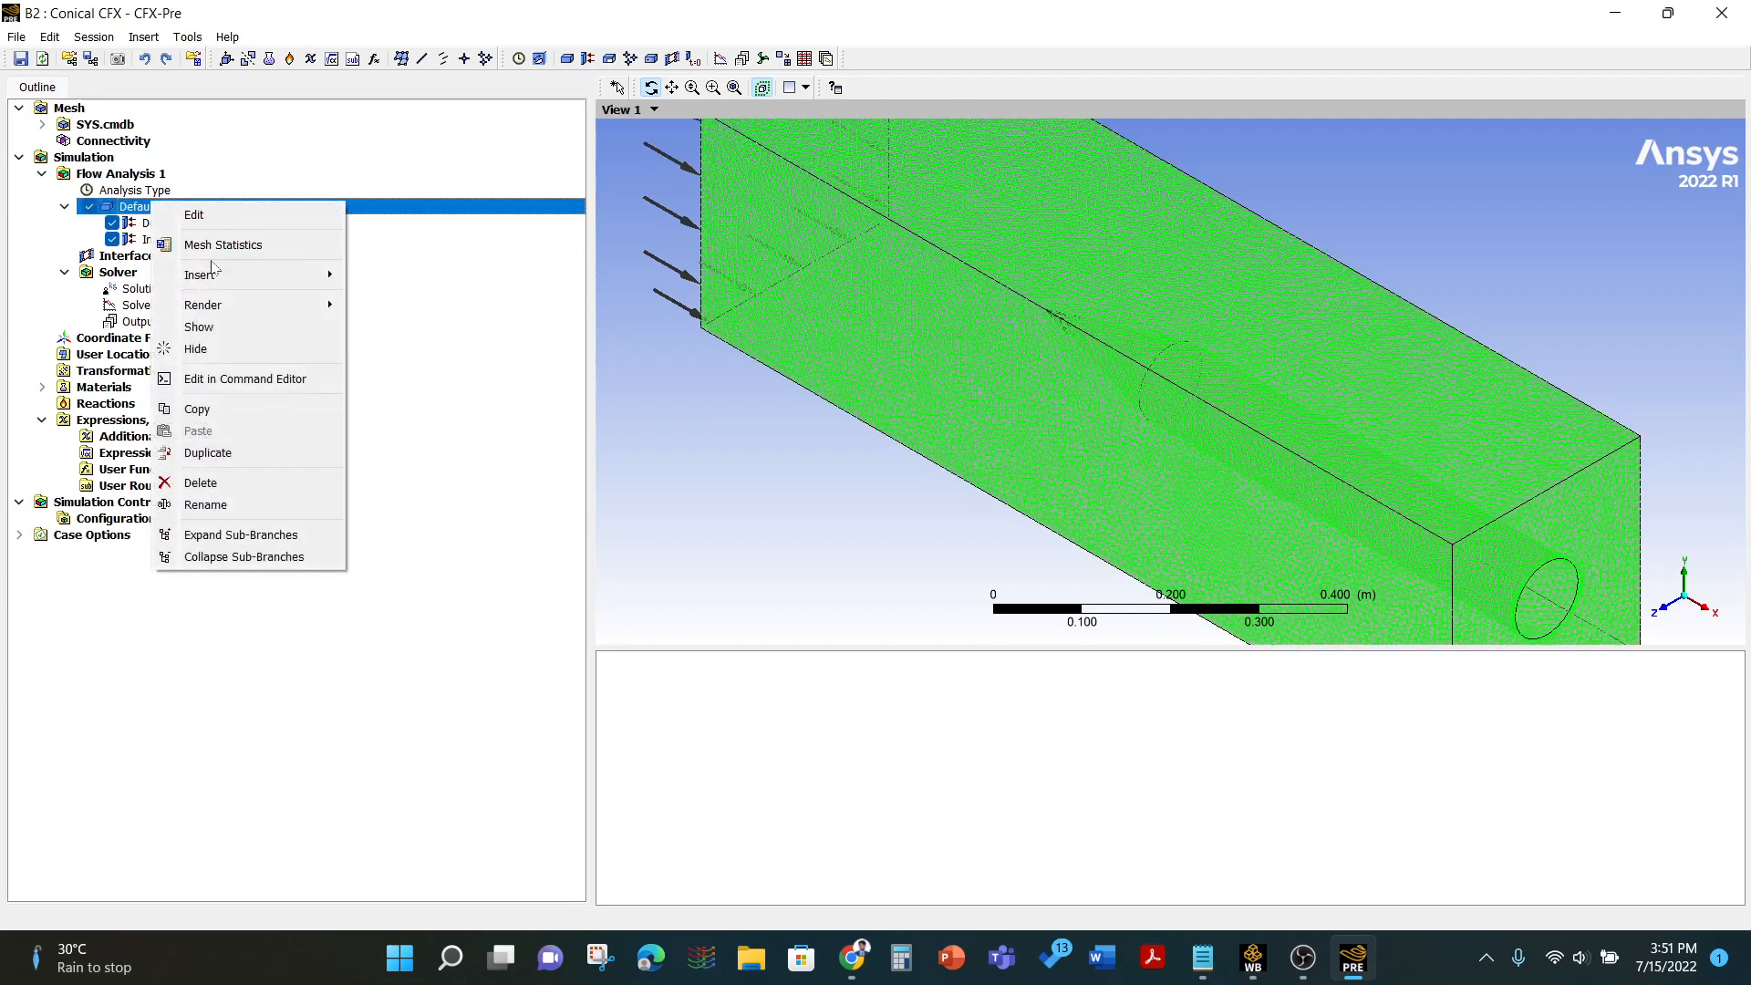
{"action": "mouse_move", "coordinate": [219, 274]}
{"action": "left_click", "coordinate": [376, 278]}
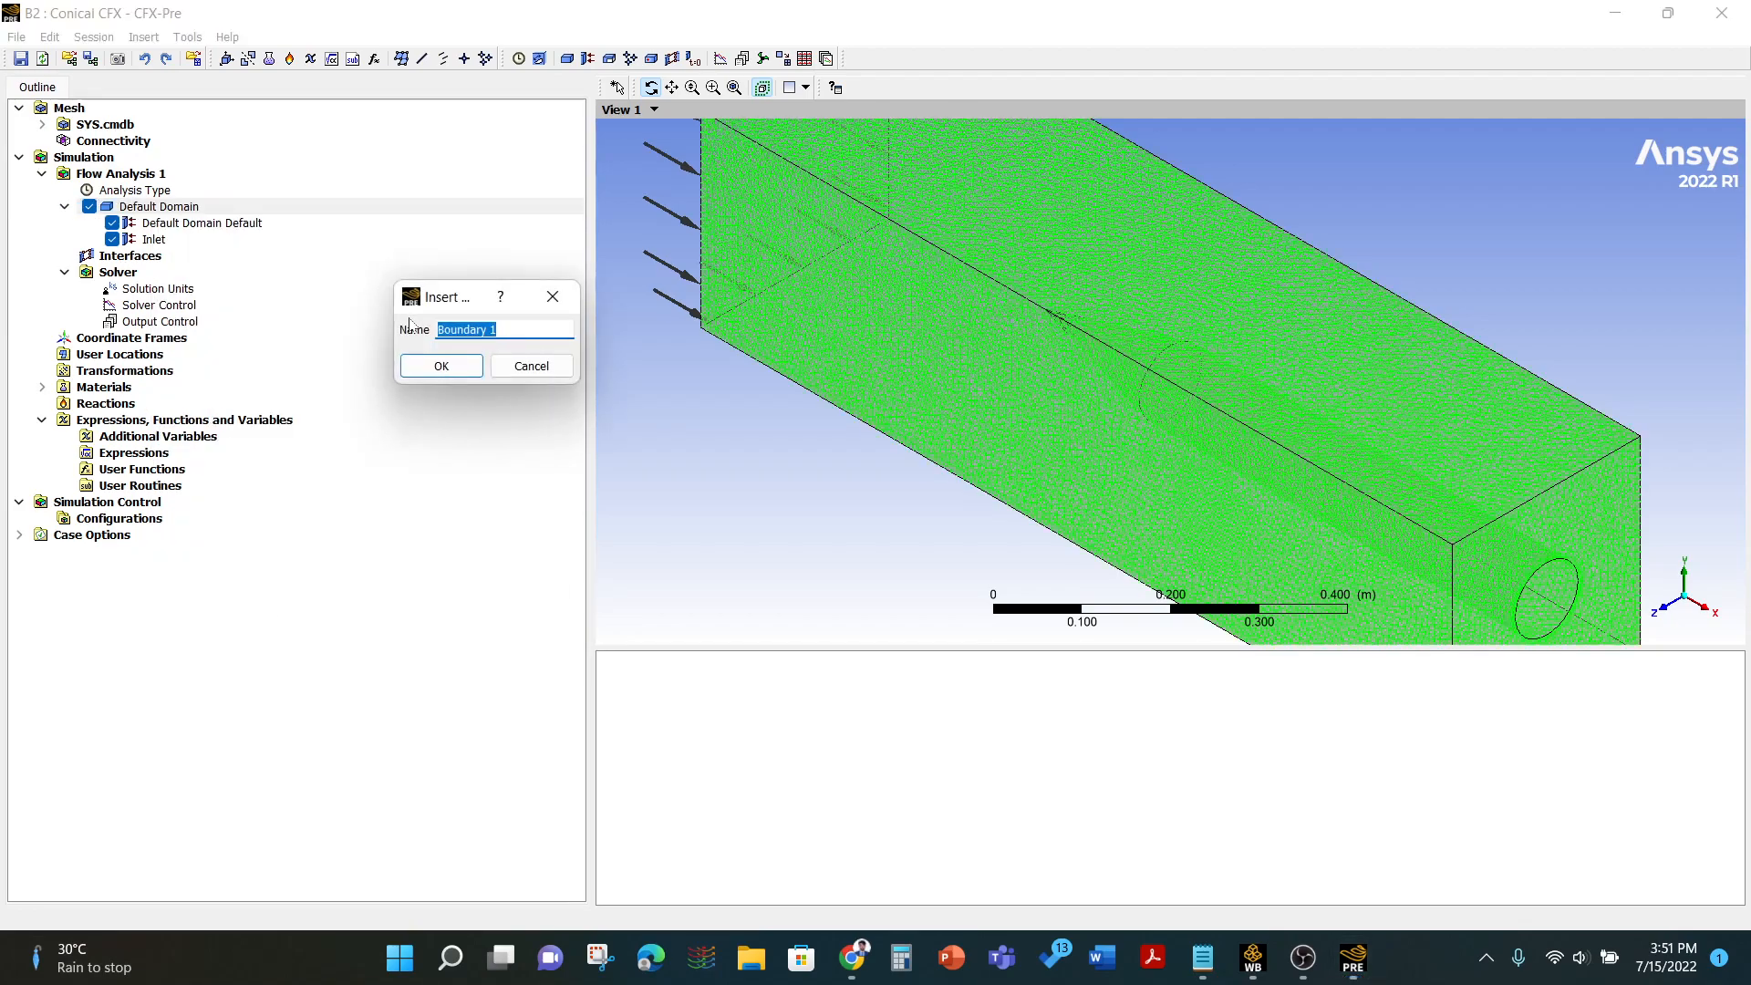
{"action": "type", "text": "Opening"}
{"action": "key", "text": "Return"}
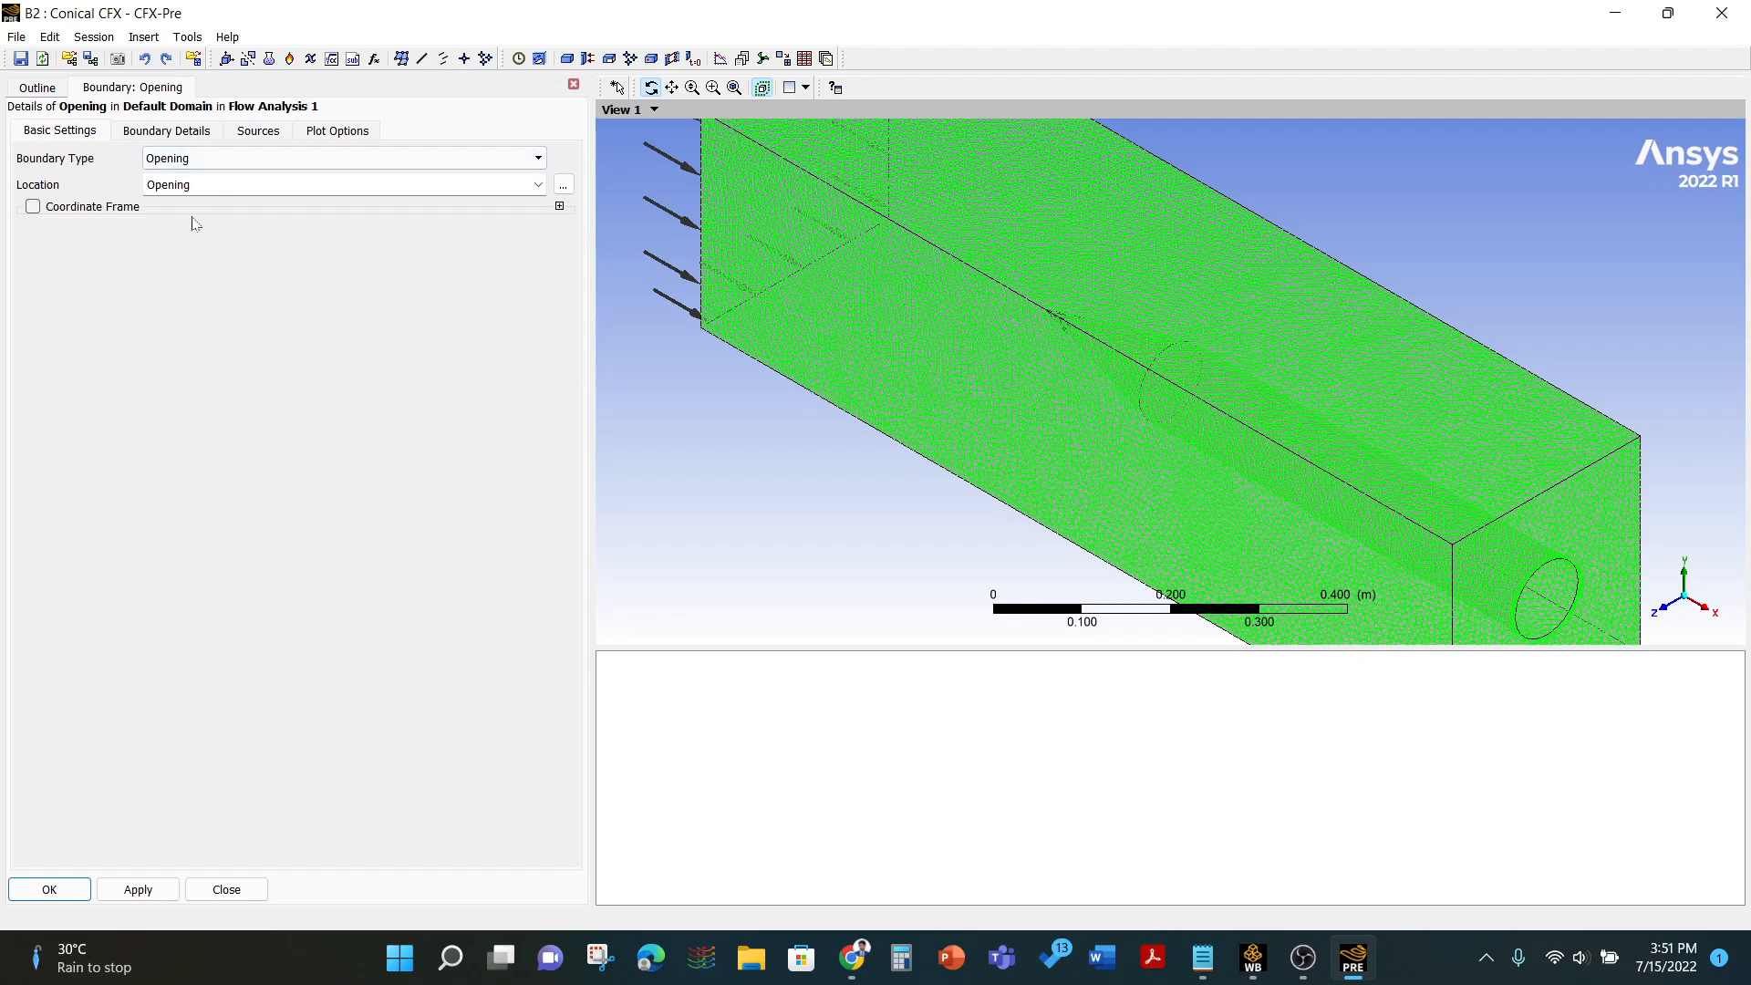
{"action": "left_click", "coordinate": [182, 130]}
{"action": "left_click", "coordinate": [191, 256]}
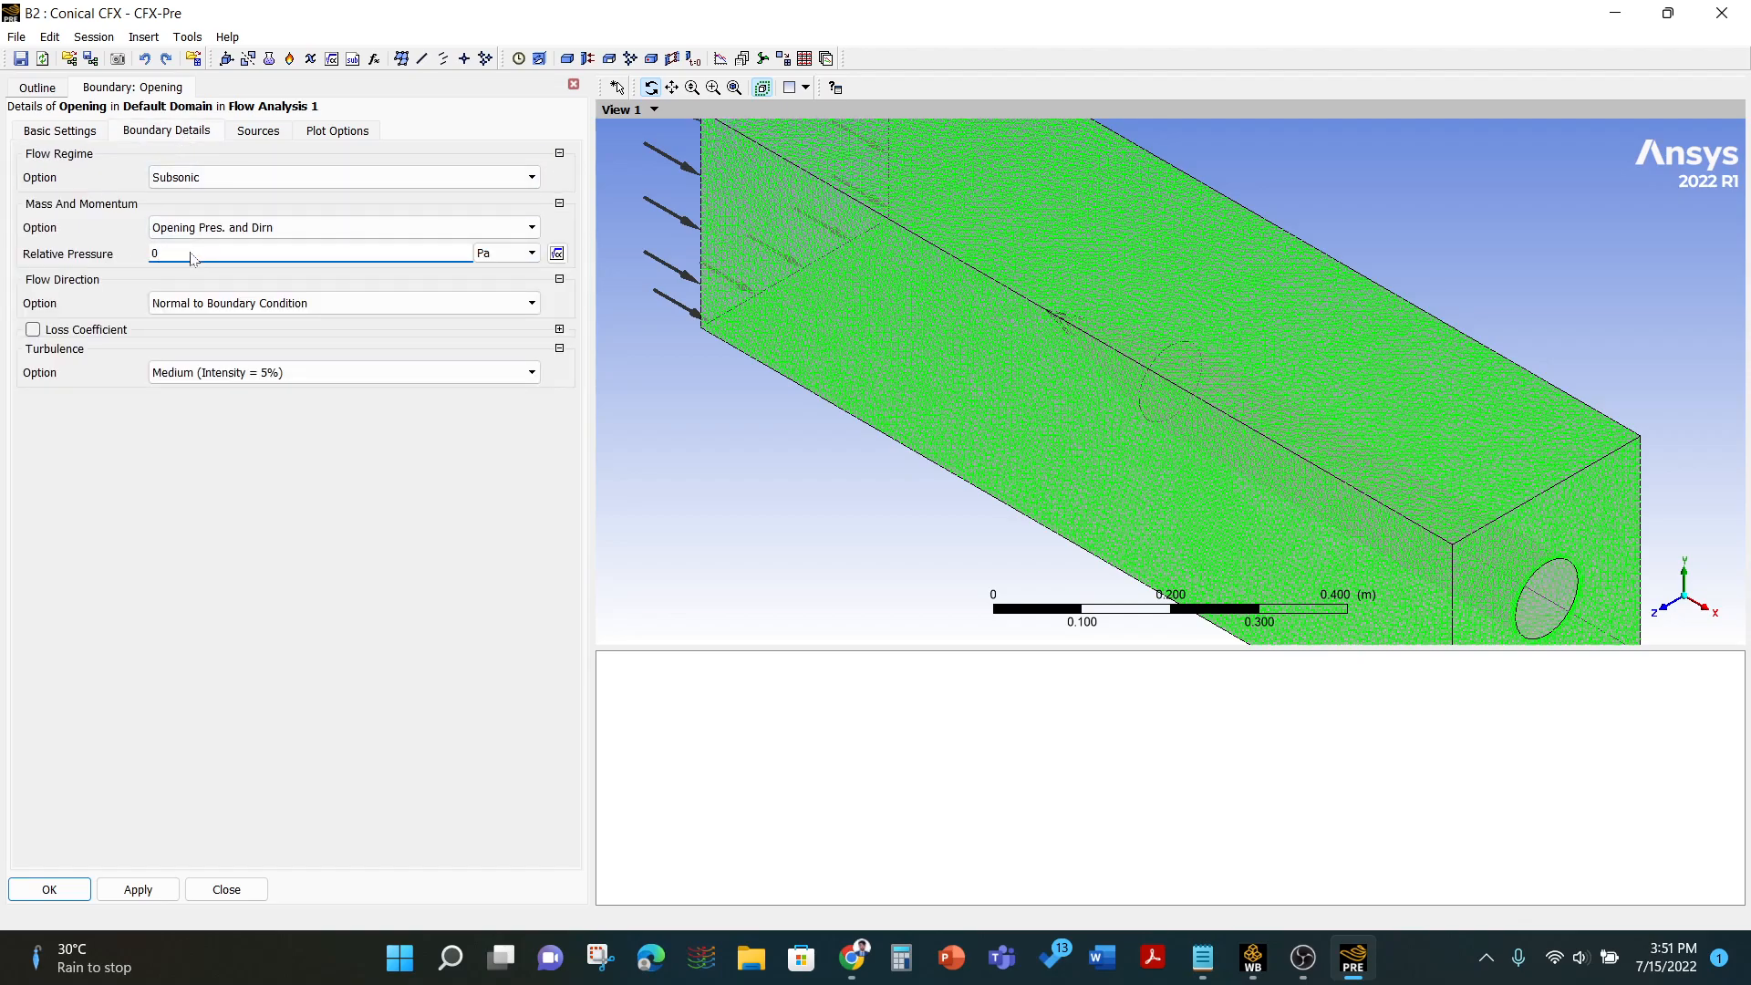
{"action": "left_click", "coordinate": [248, 496]}
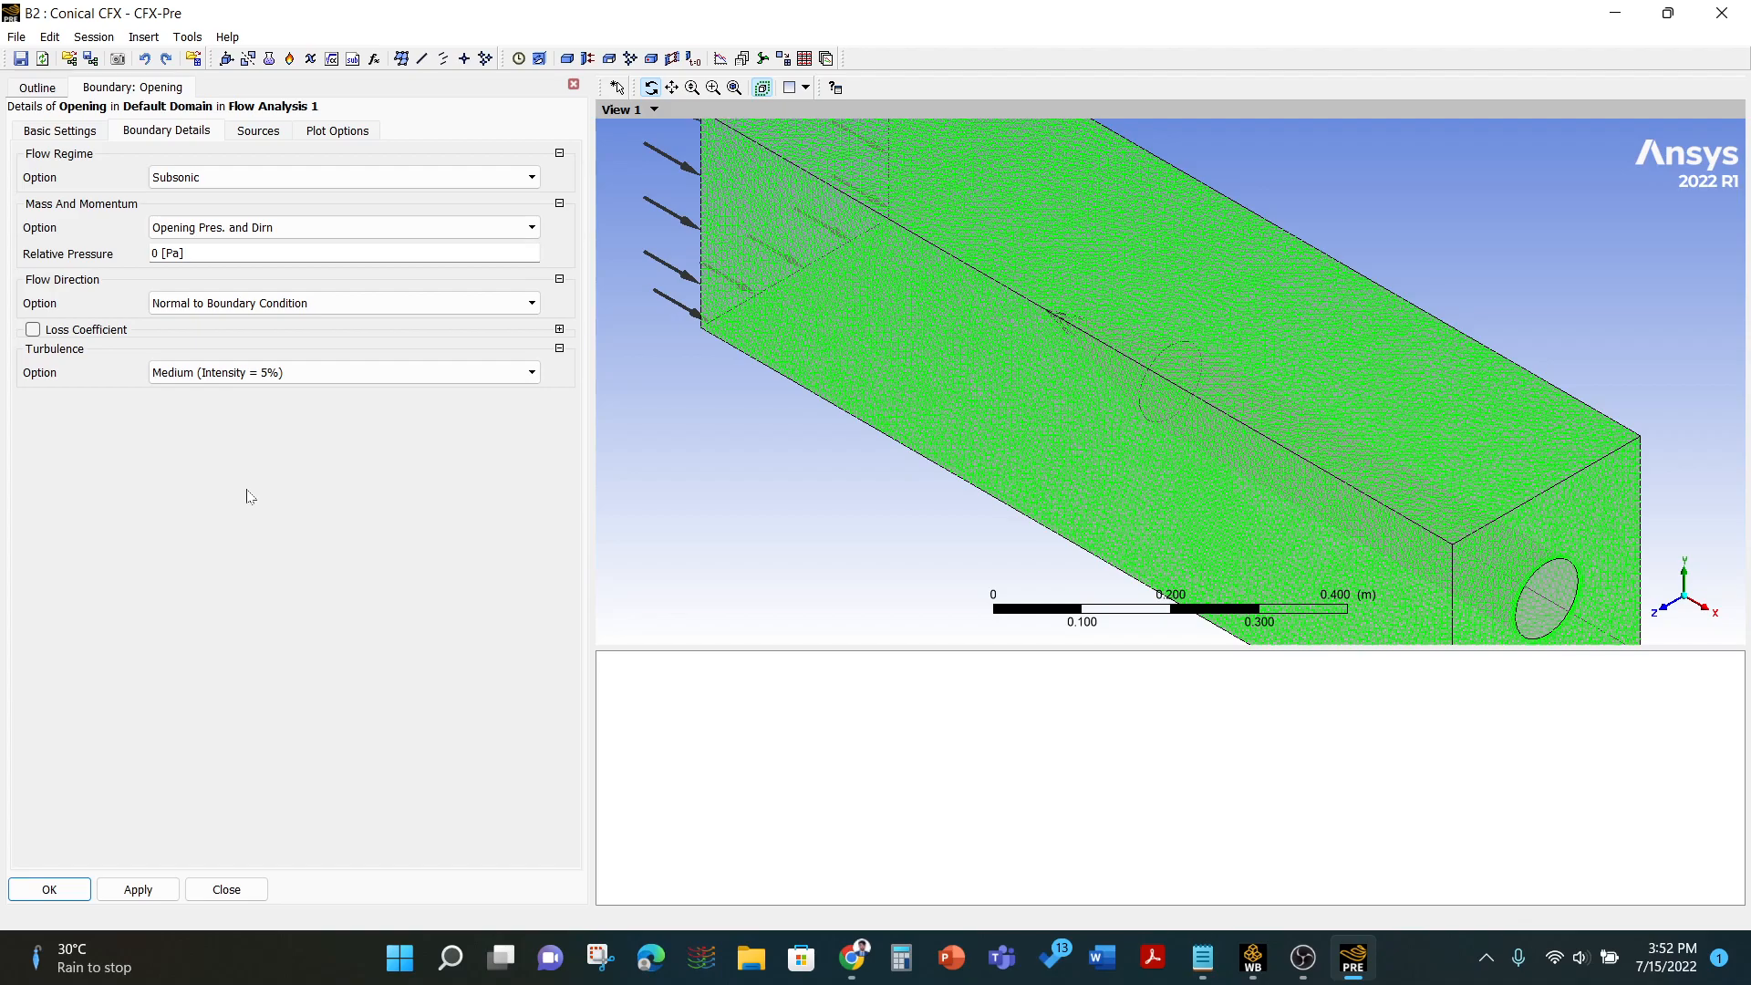
{"action": "left_click", "coordinate": [56, 889]}
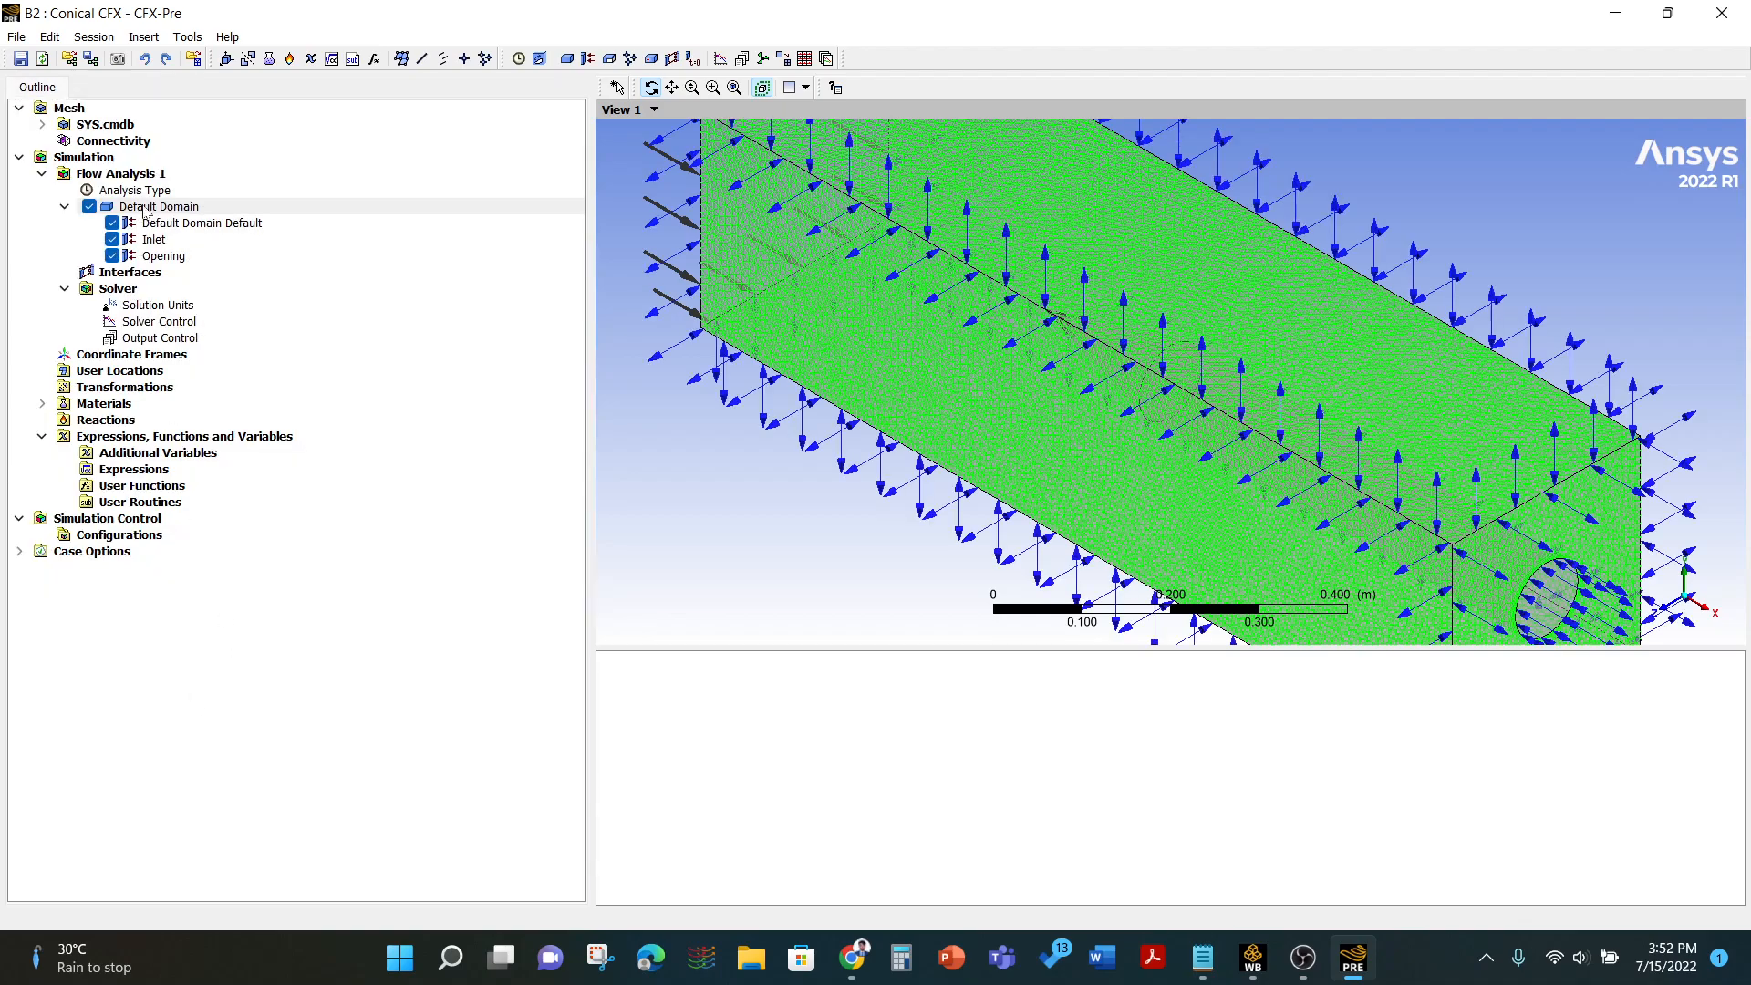
- Insert a new boundary named Nosecone in the default domain
{"action": "right_click", "coordinate": [150, 213]}
{"action": "mouse_move", "coordinate": [200, 278]}
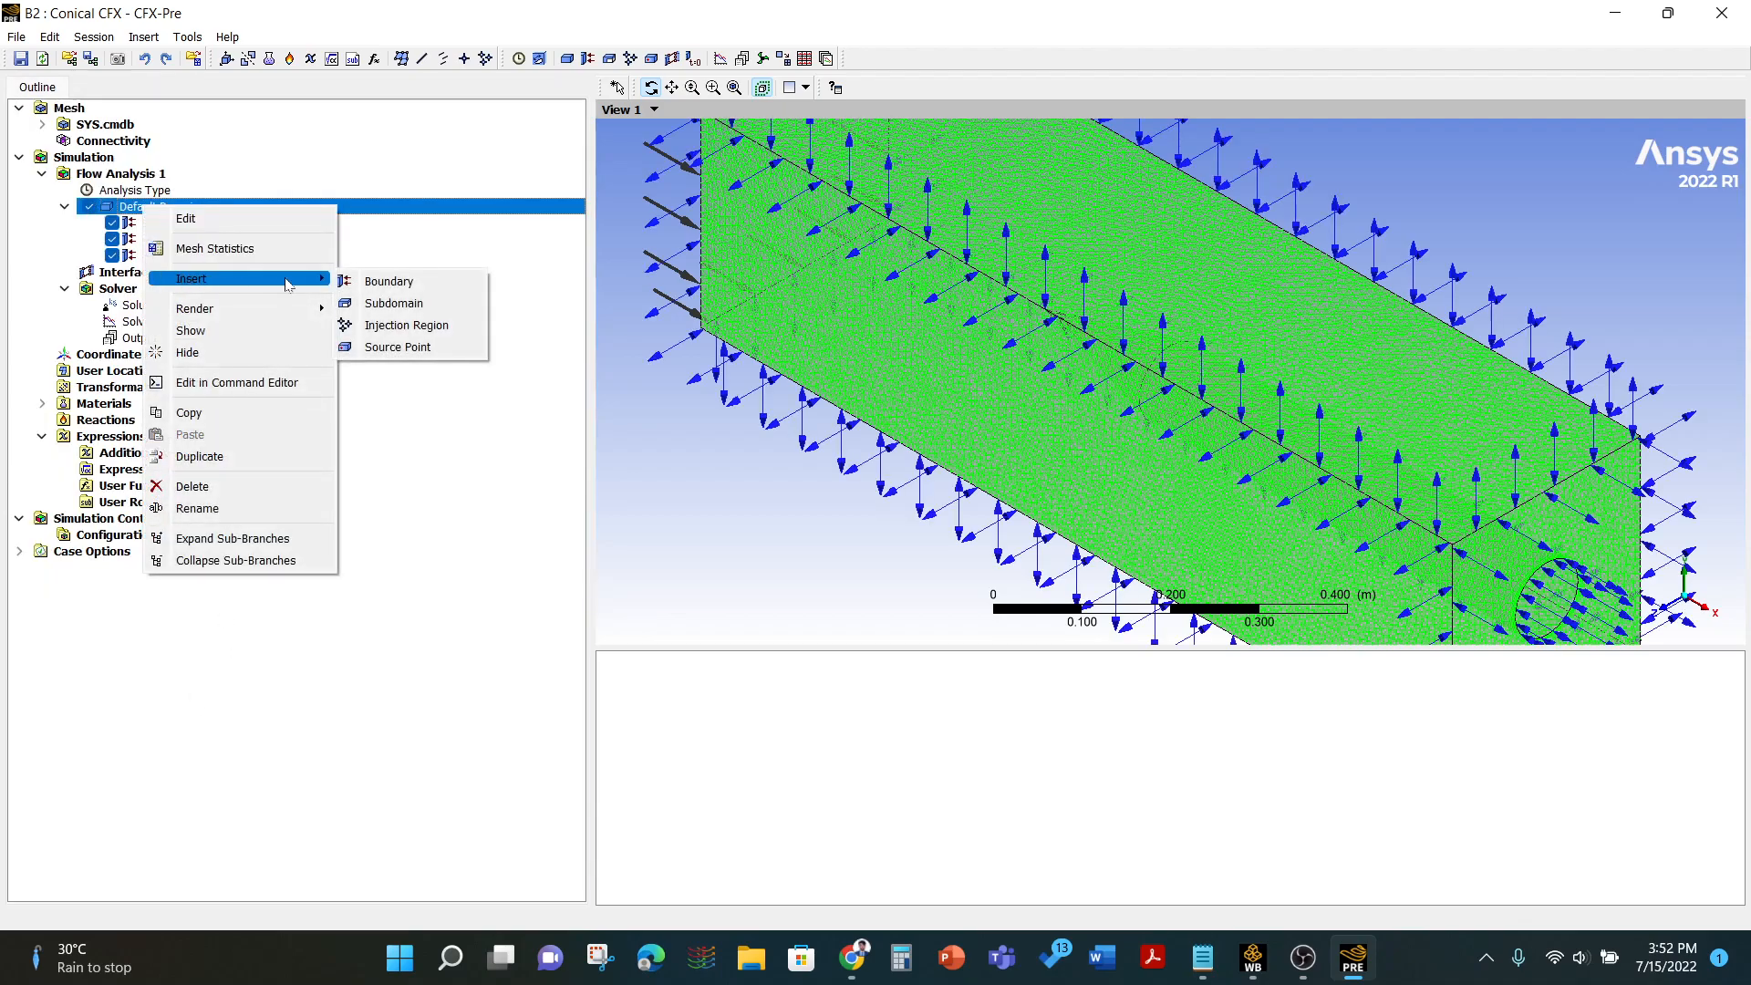
{"action": "left_click", "coordinate": [374, 278]}
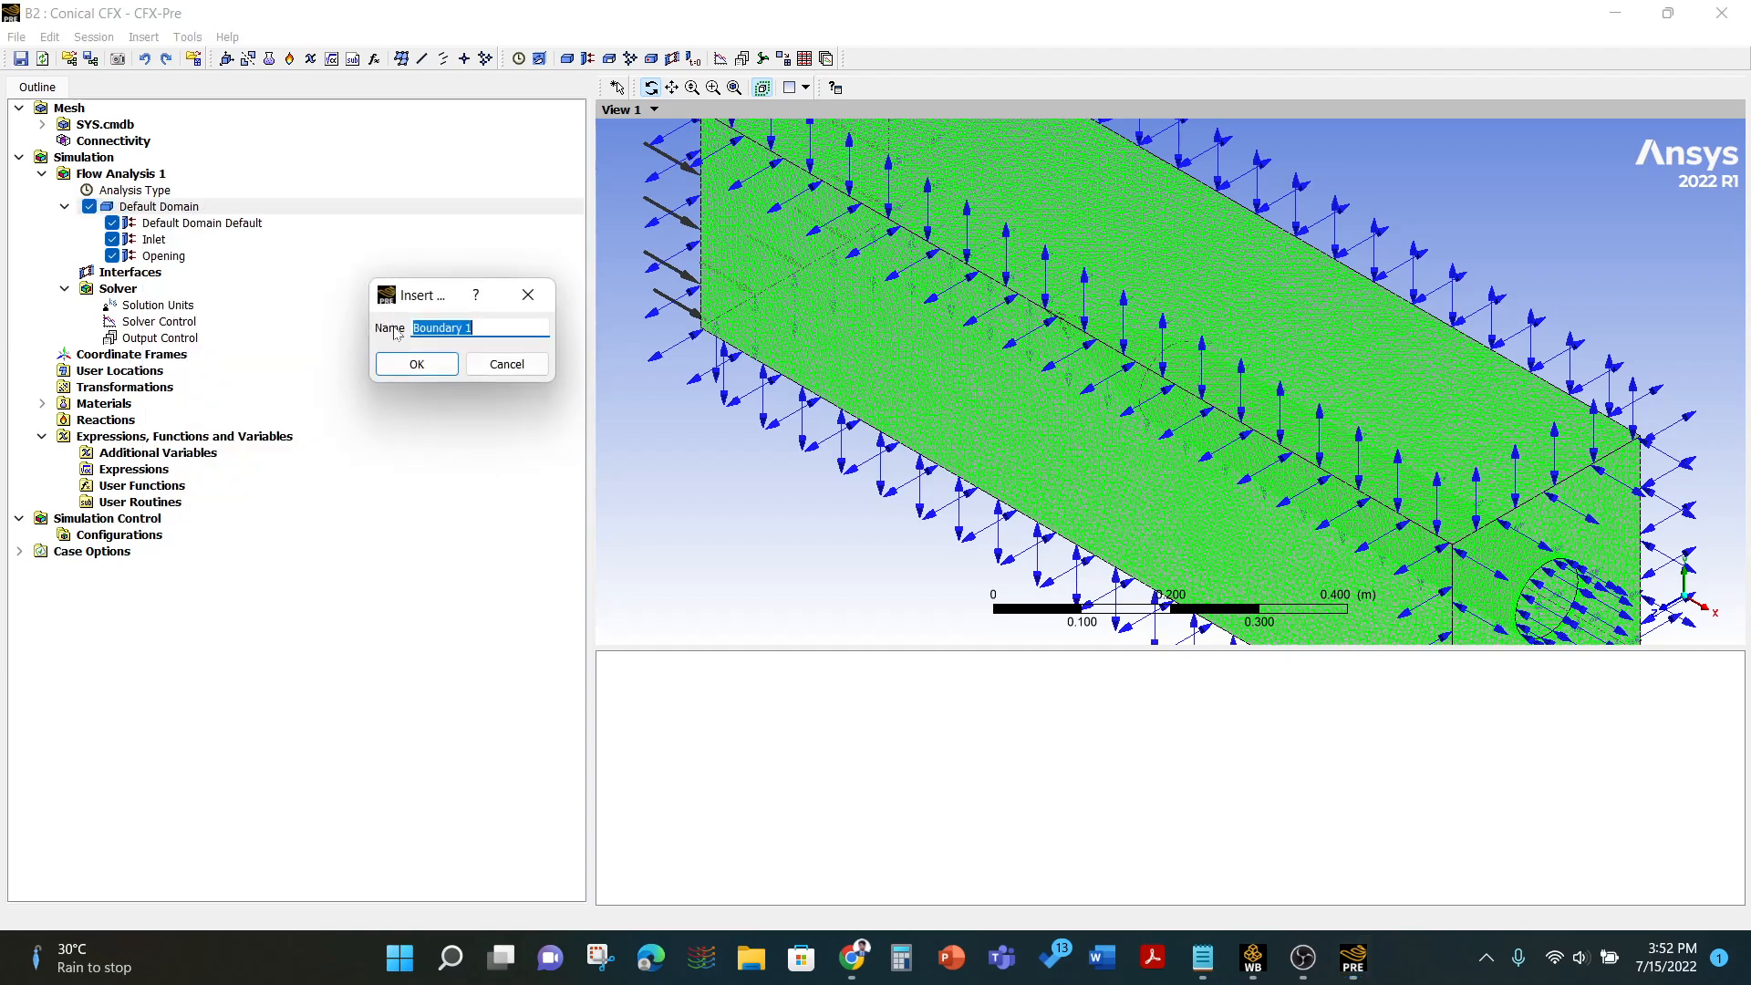
{"action": "type", "text": "Nosecon"}
{"action": "left_click", "coordinate": [395, 363]}
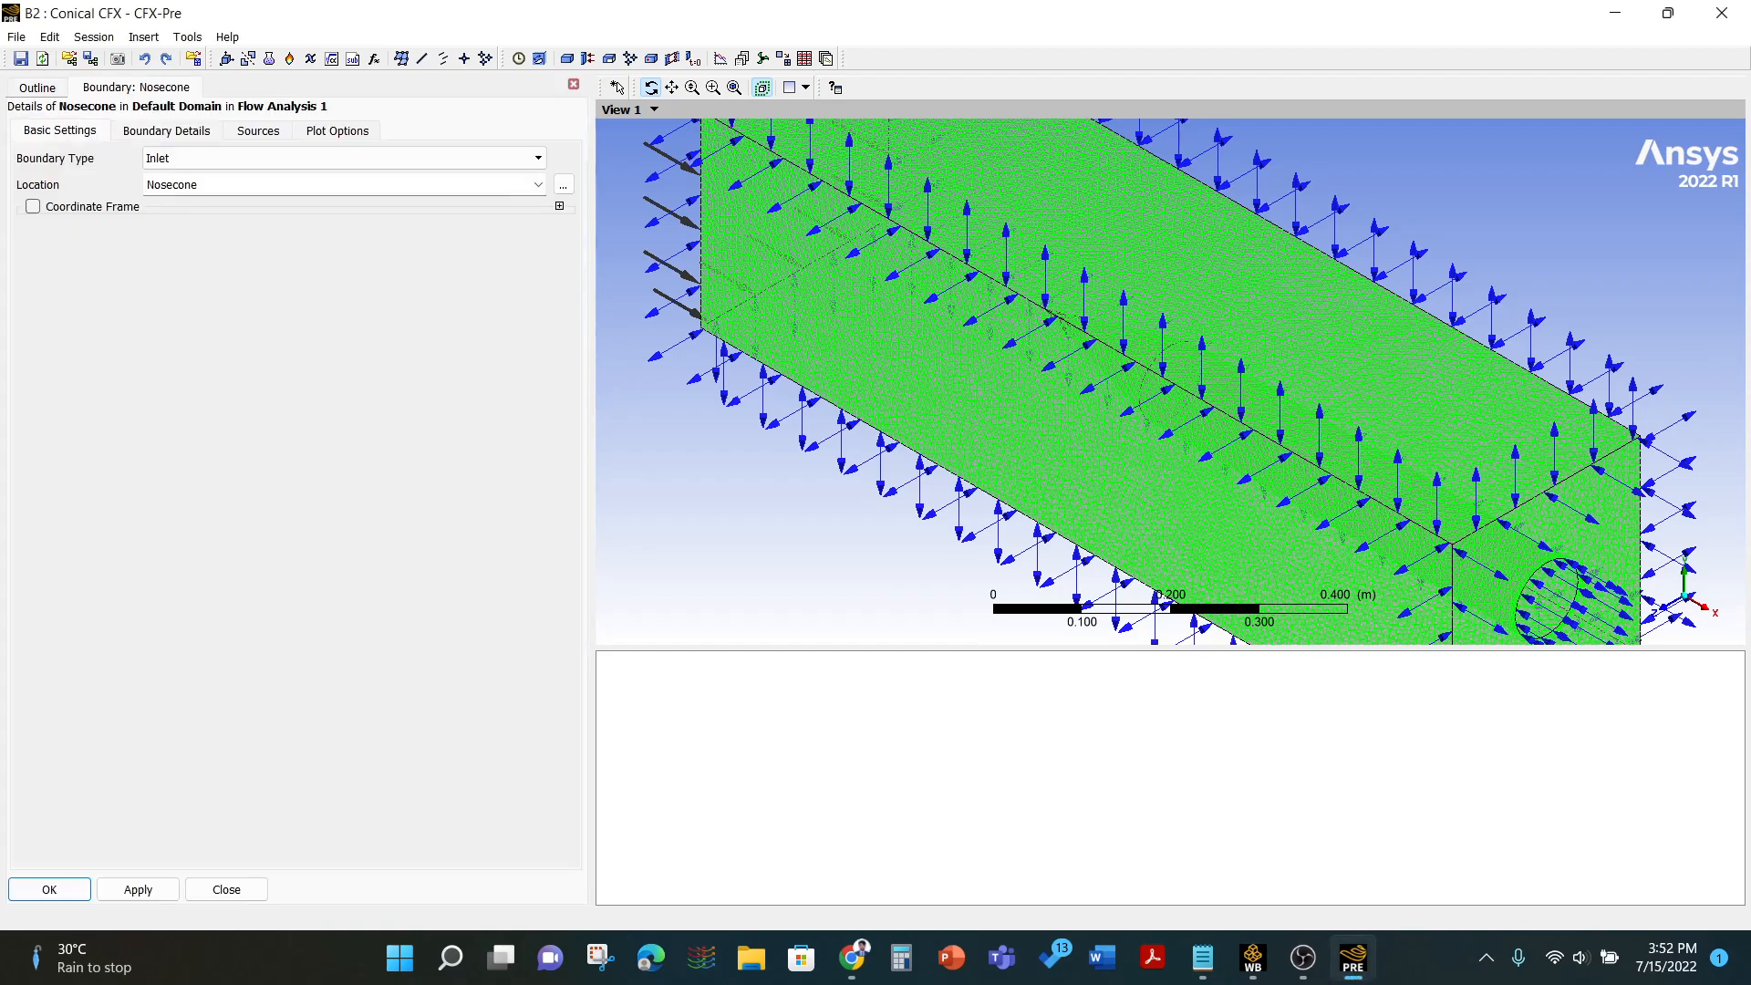
- Set the Nosecone boundary type to Wall with no-slip smooth wall details and confirm it
{"action": "left_click", "coordinate": [177, 165]}
{"action": "left_click", "coordinate": [179, 227]}
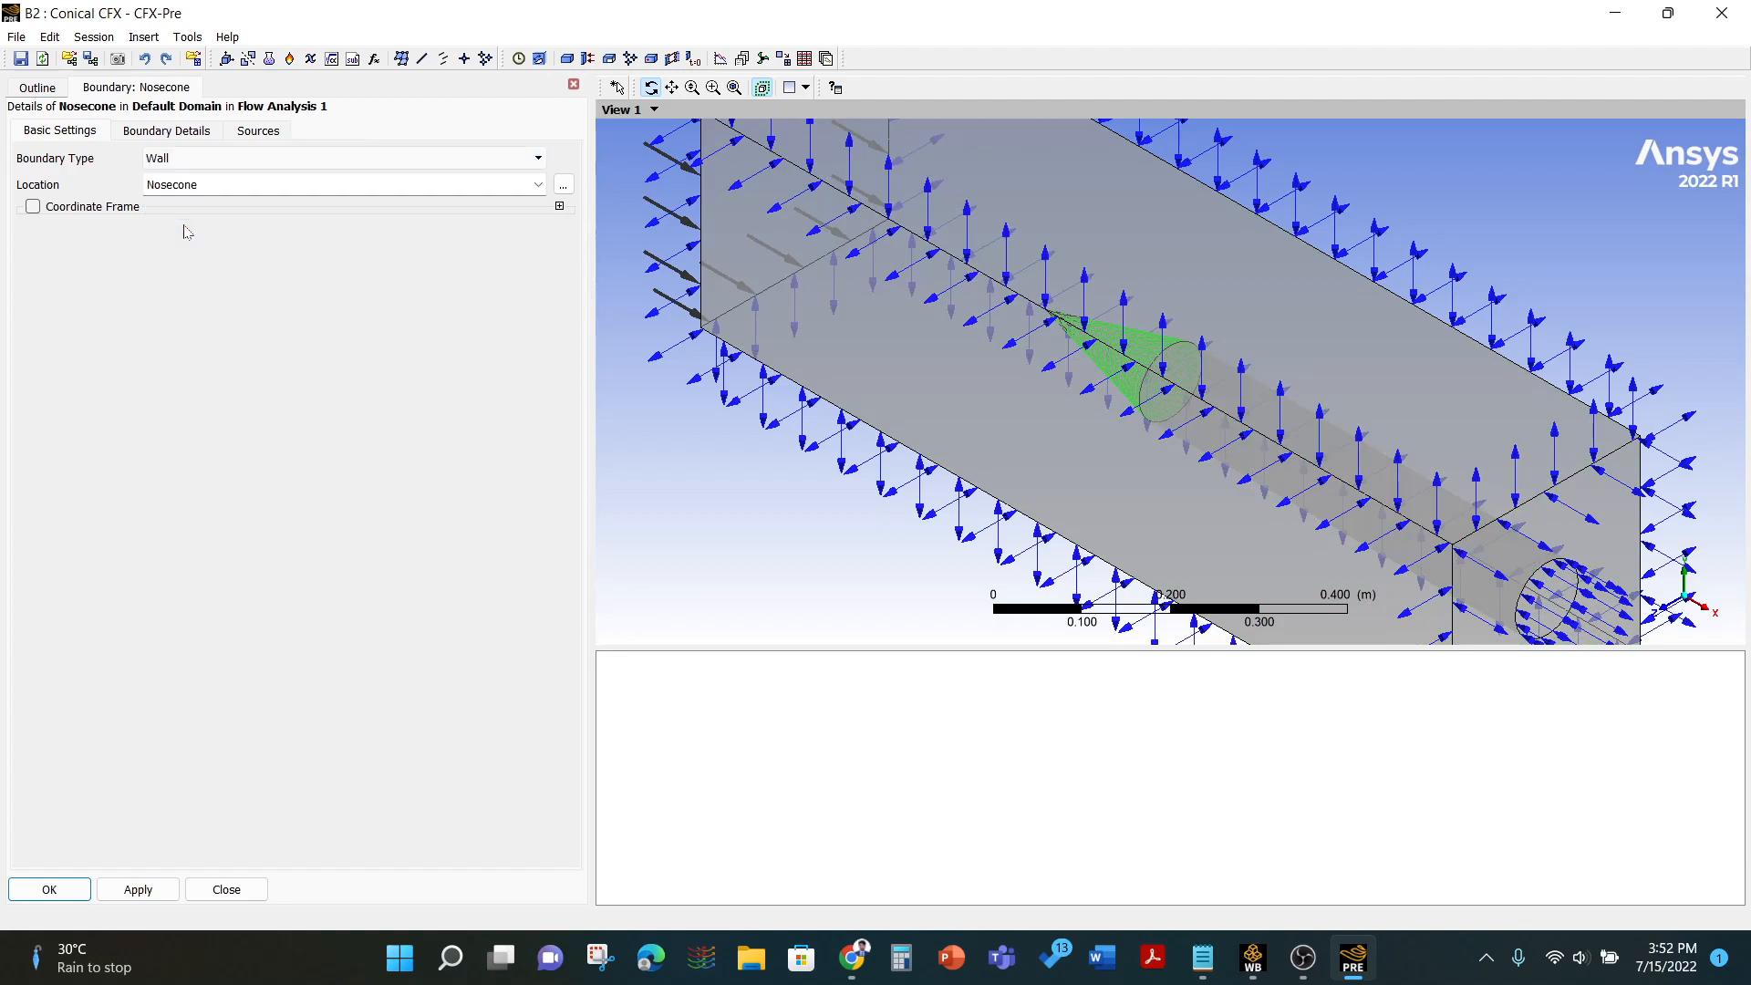
{"action": "left_click", "coordinate": [164, 131]}
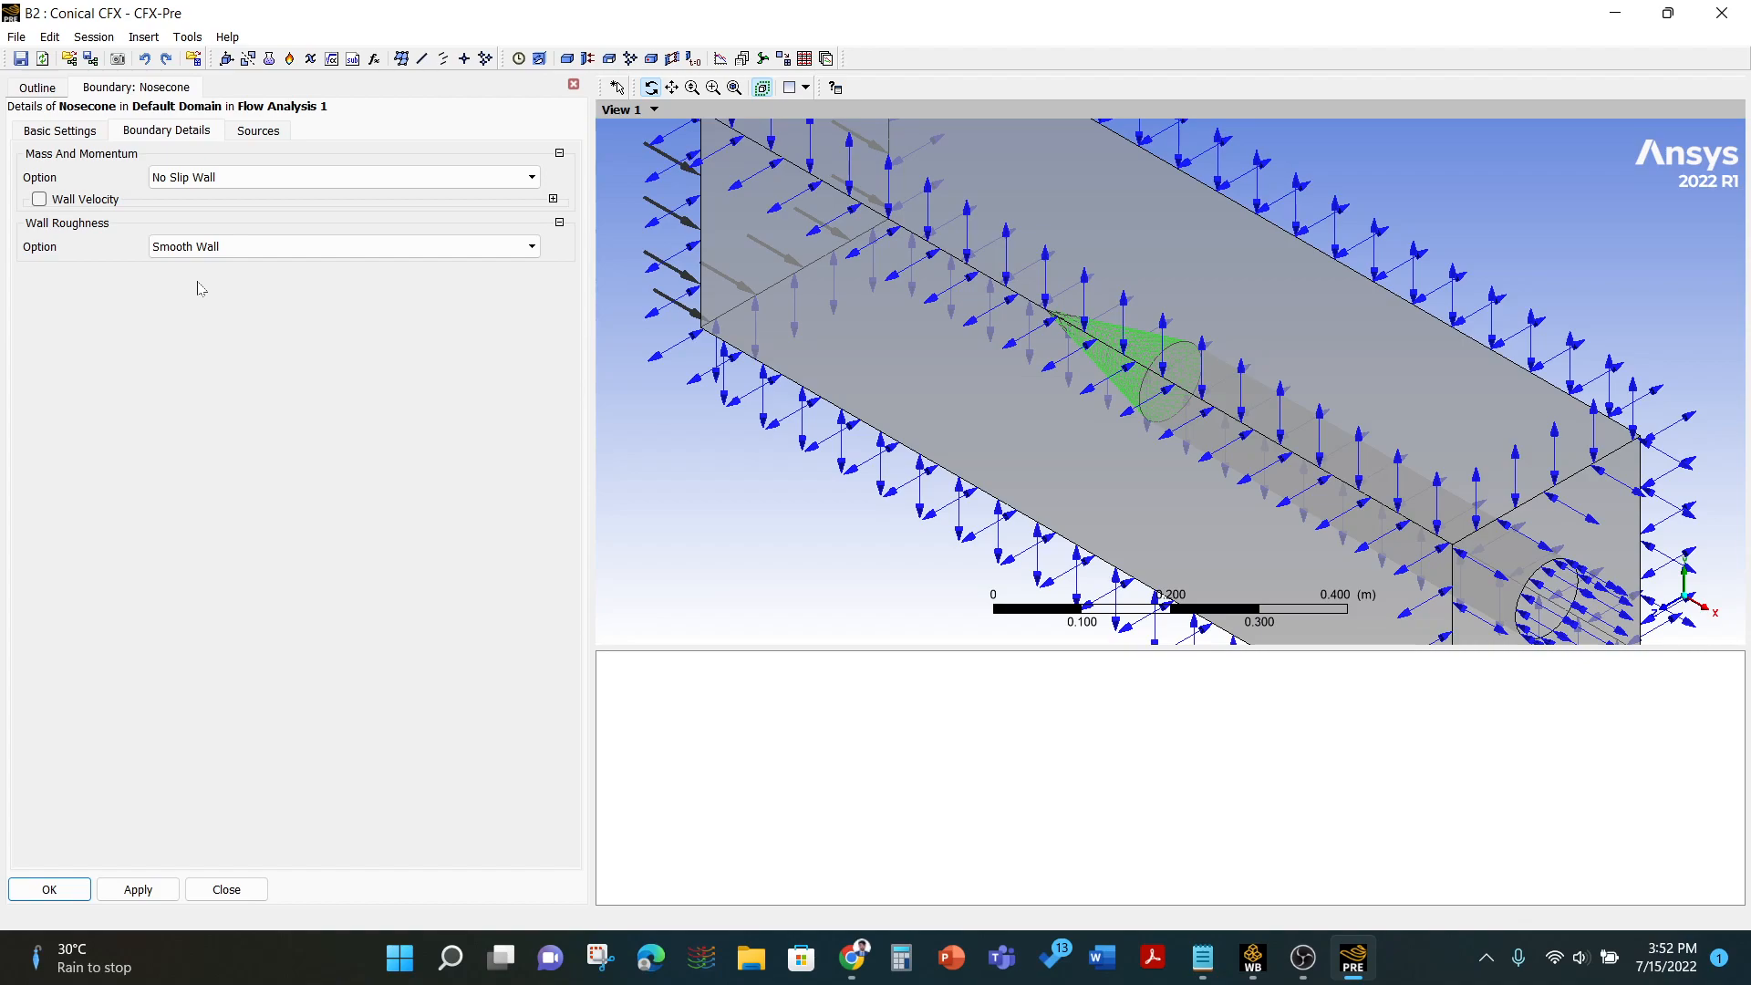
{"action": "left_click", "coordinate": [53, 889]}
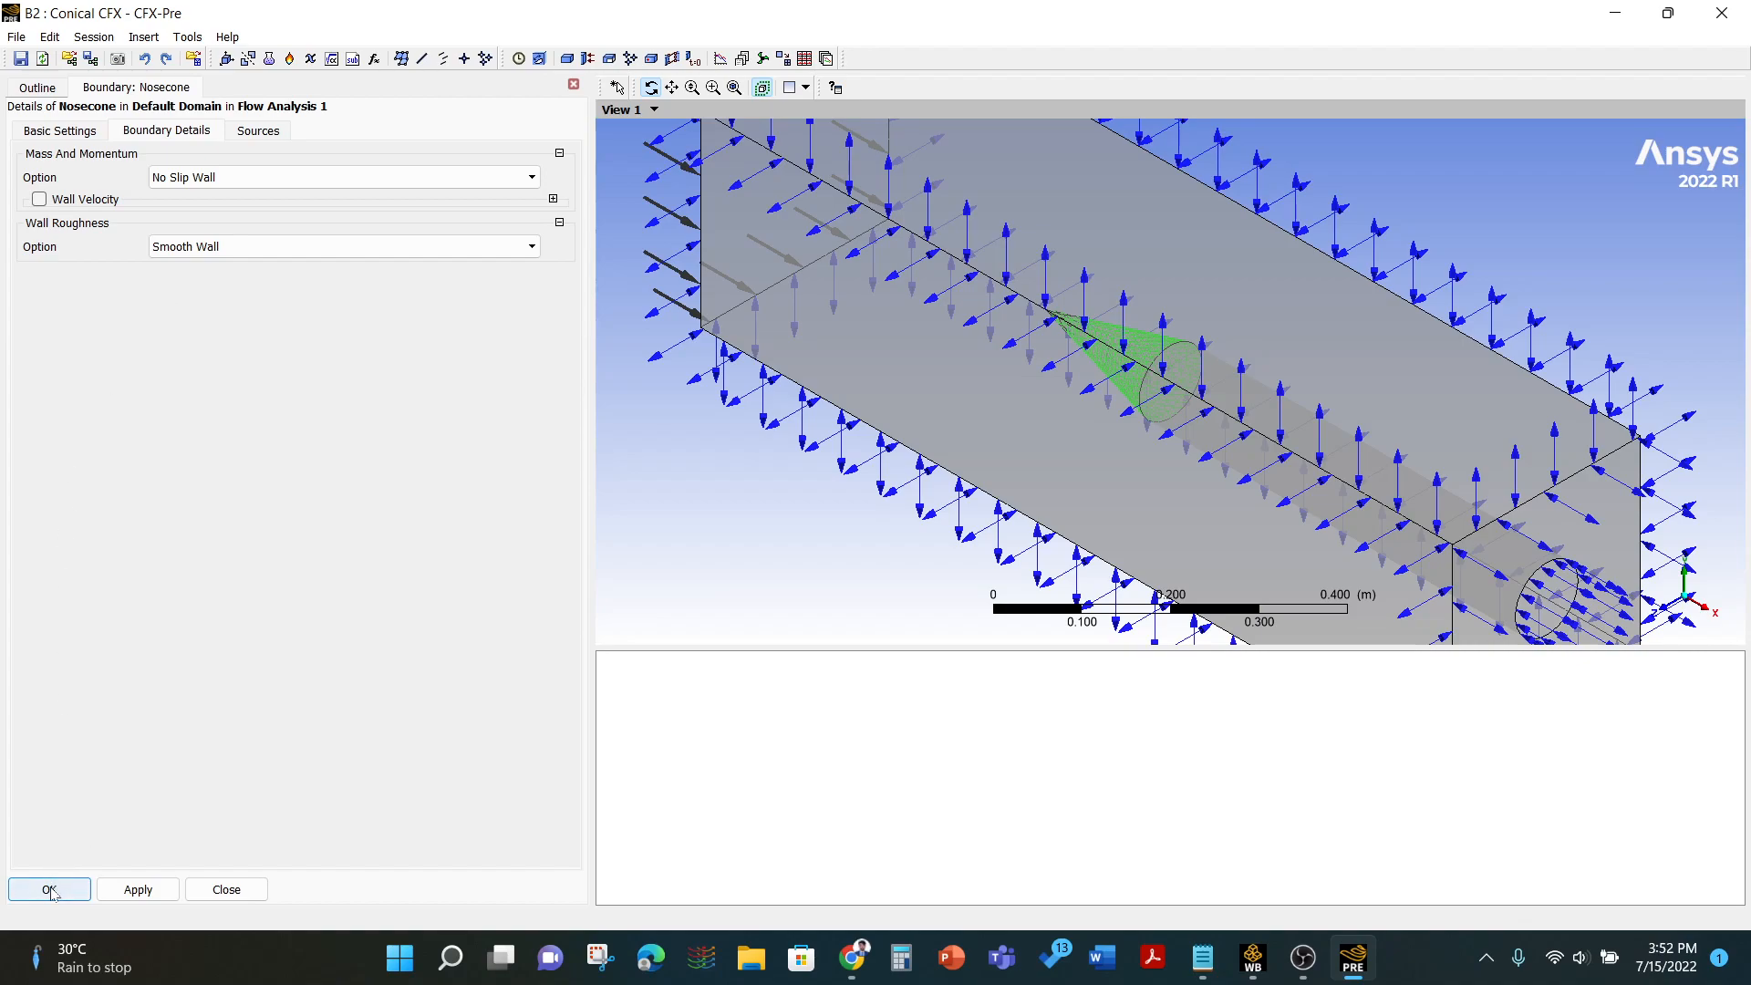
{"action": "left_click", "coordinate": [151, 209]}
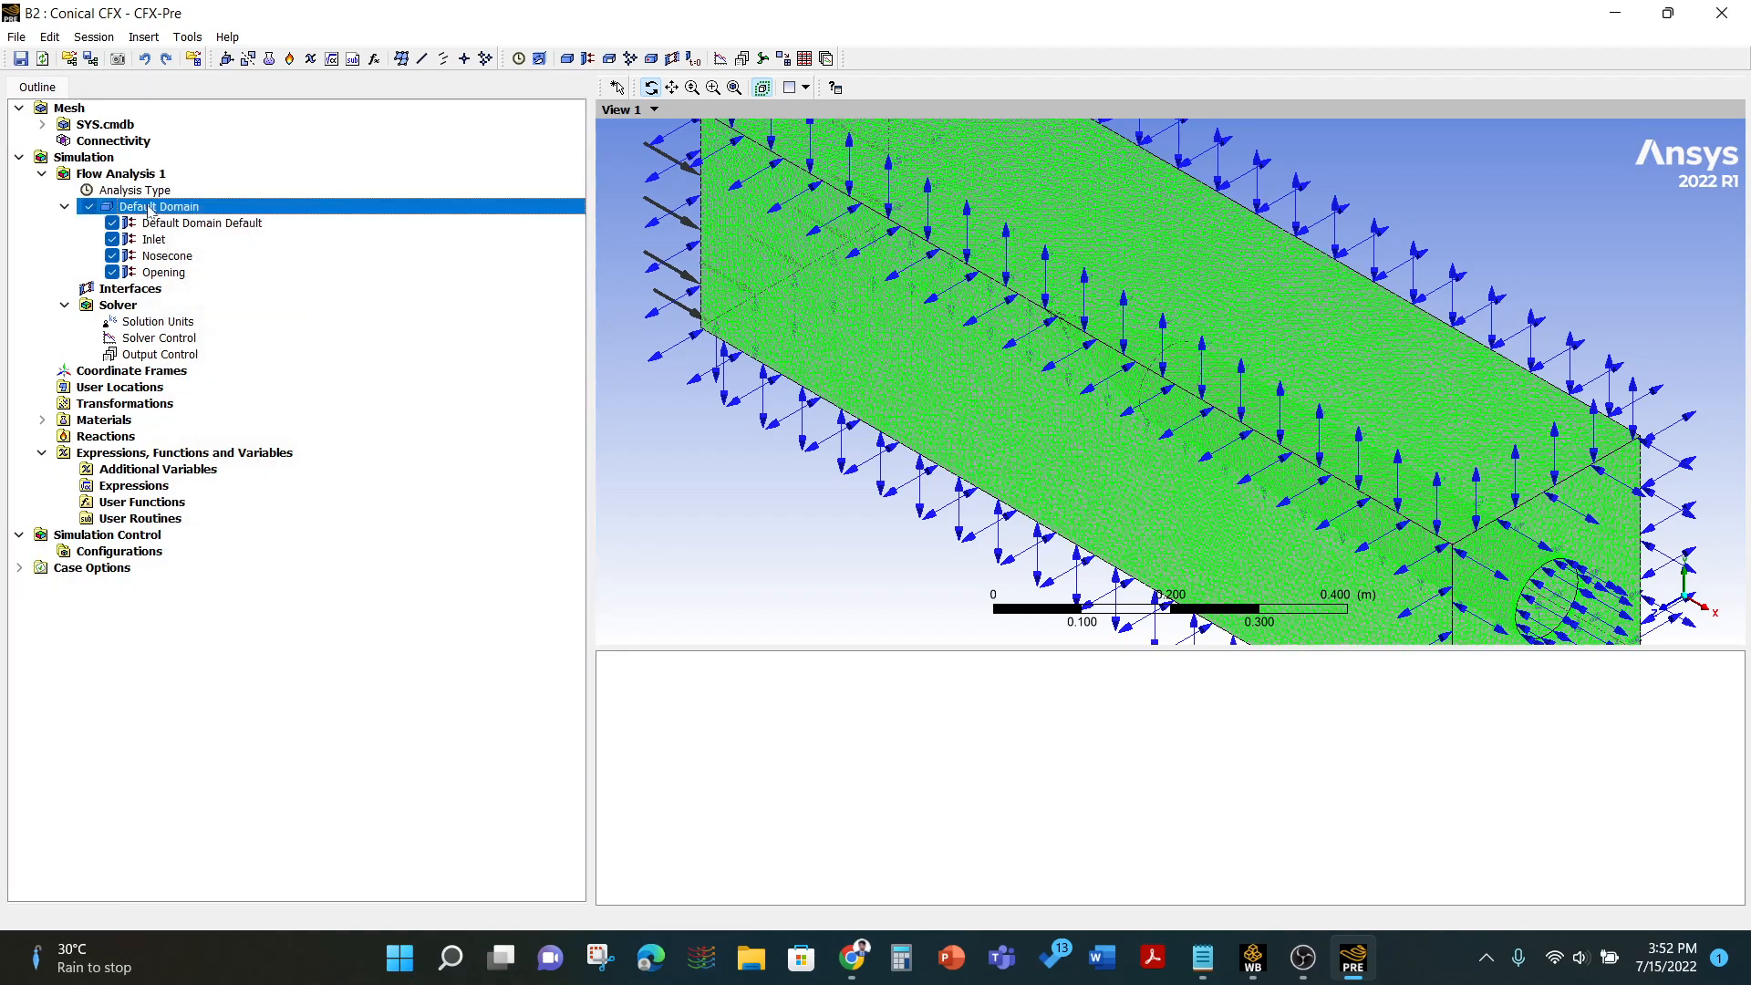
{"action": "left_click", "coordinate": [8, 282]}
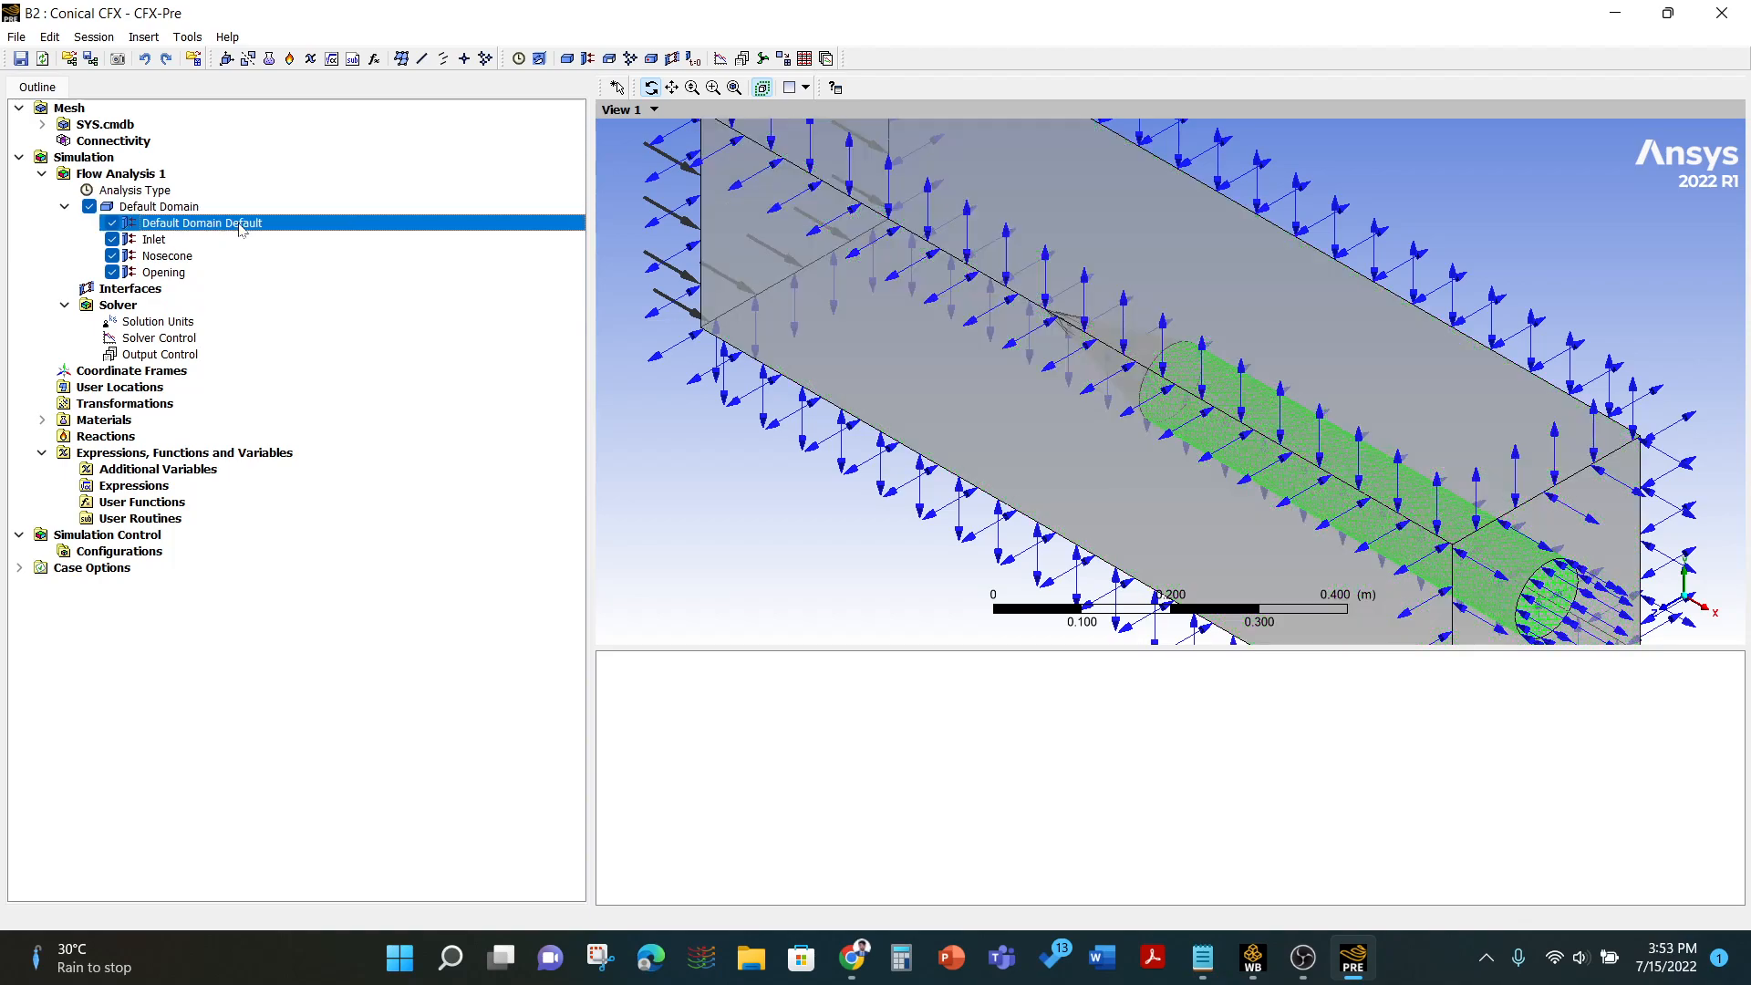
- Insert a new boundary named Body in the default domain
{"action": "right_click", "coordinate": [179, 210]}
{"action": "mouse_move", "coordinate": [239, 279]}
{"action": "left_click", "coordinate": [403, 279]}
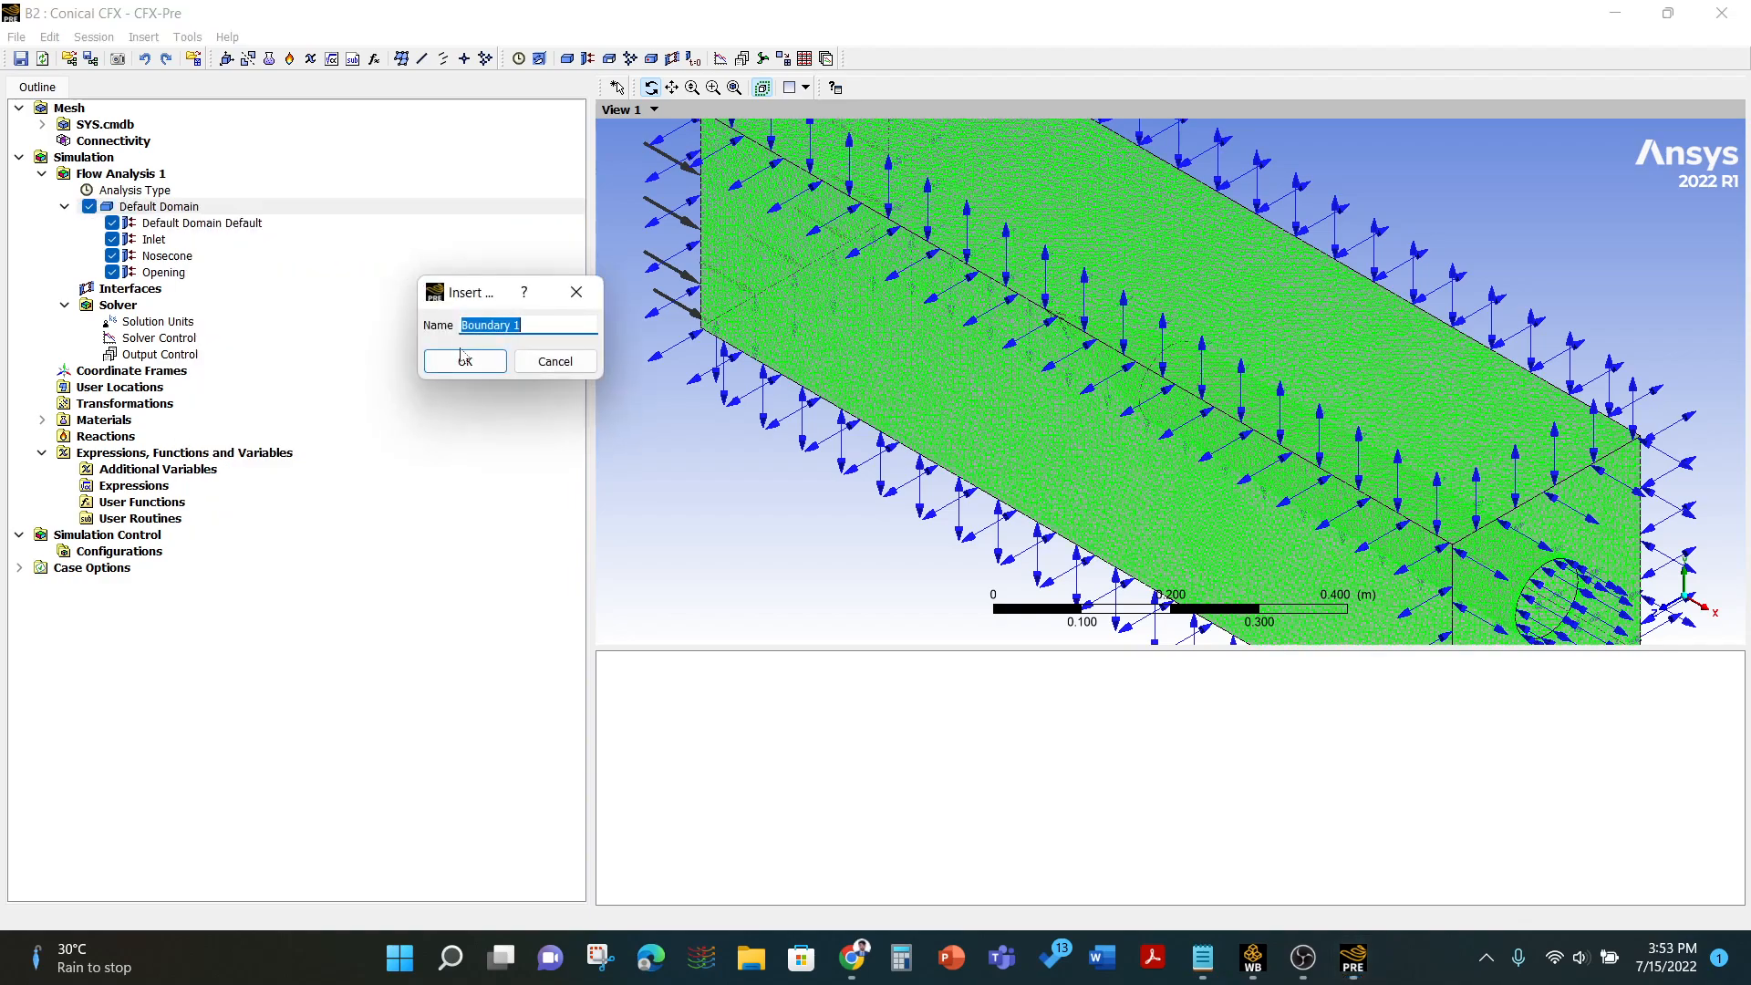
{"action": "type", "text": "Body"}
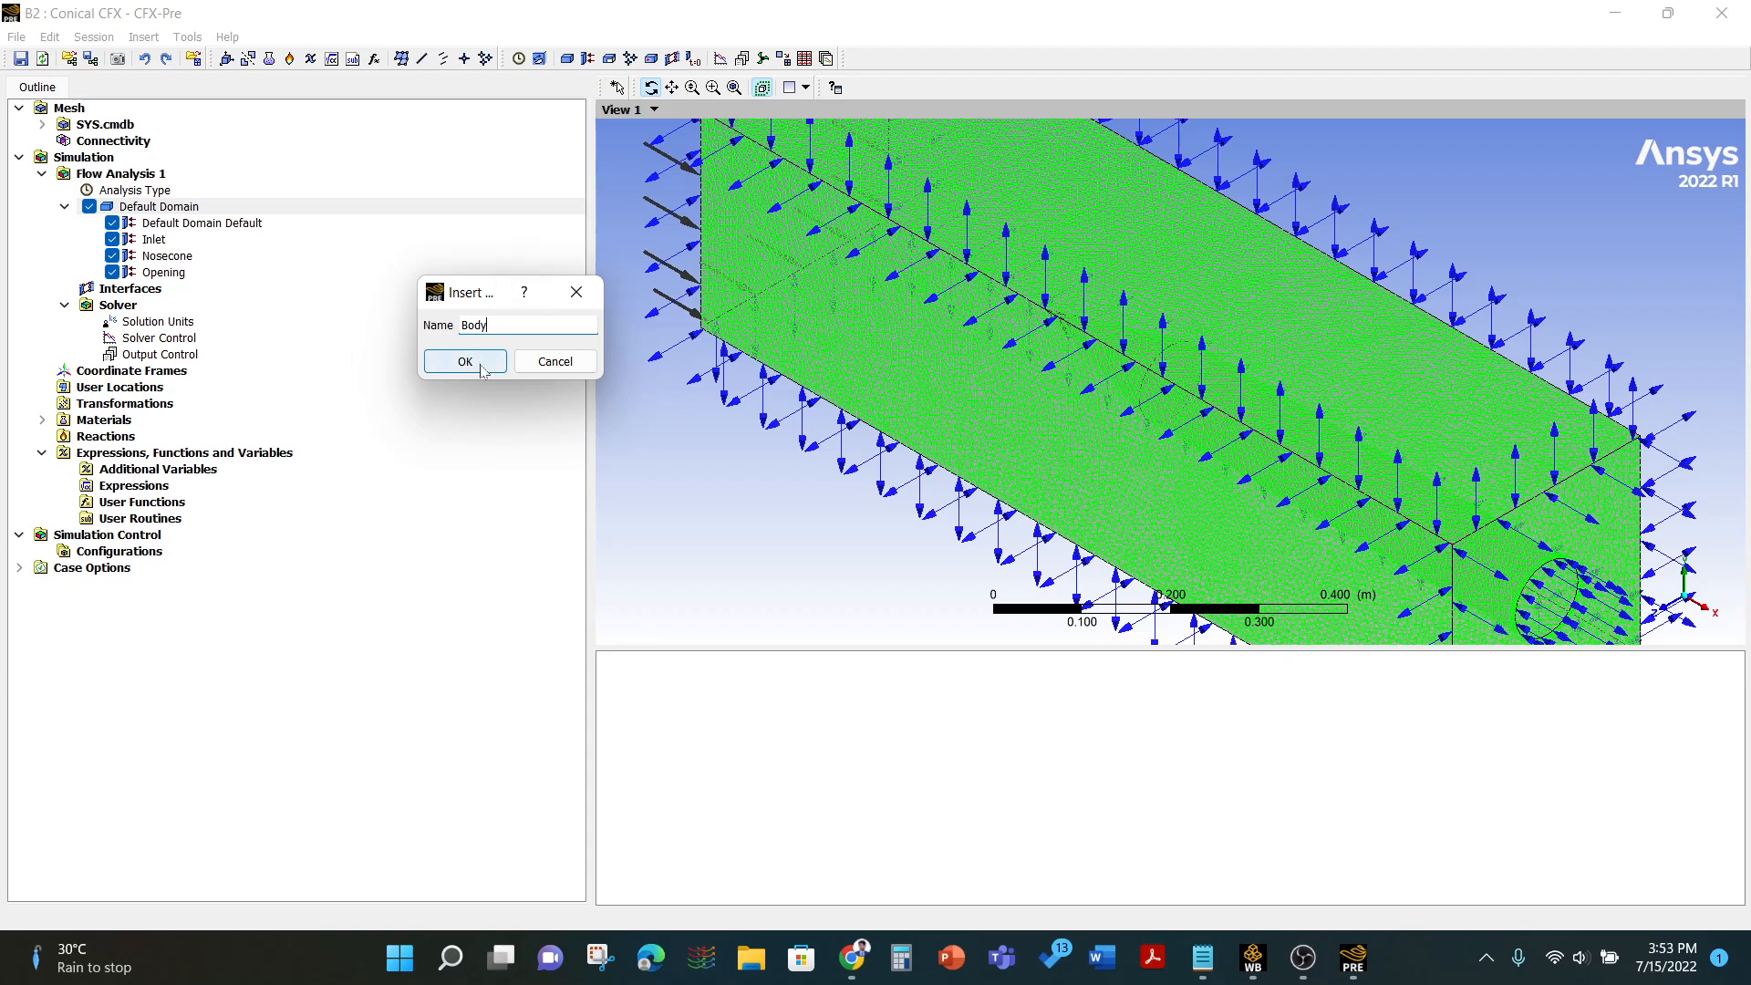
{"action": "left_click", "coordinate": [464, 361]}
- Set the Body boundary type to Wall with no-slip smooth wall details and confirm it
{"action": "left_click", "coordinate": [182, 157]}
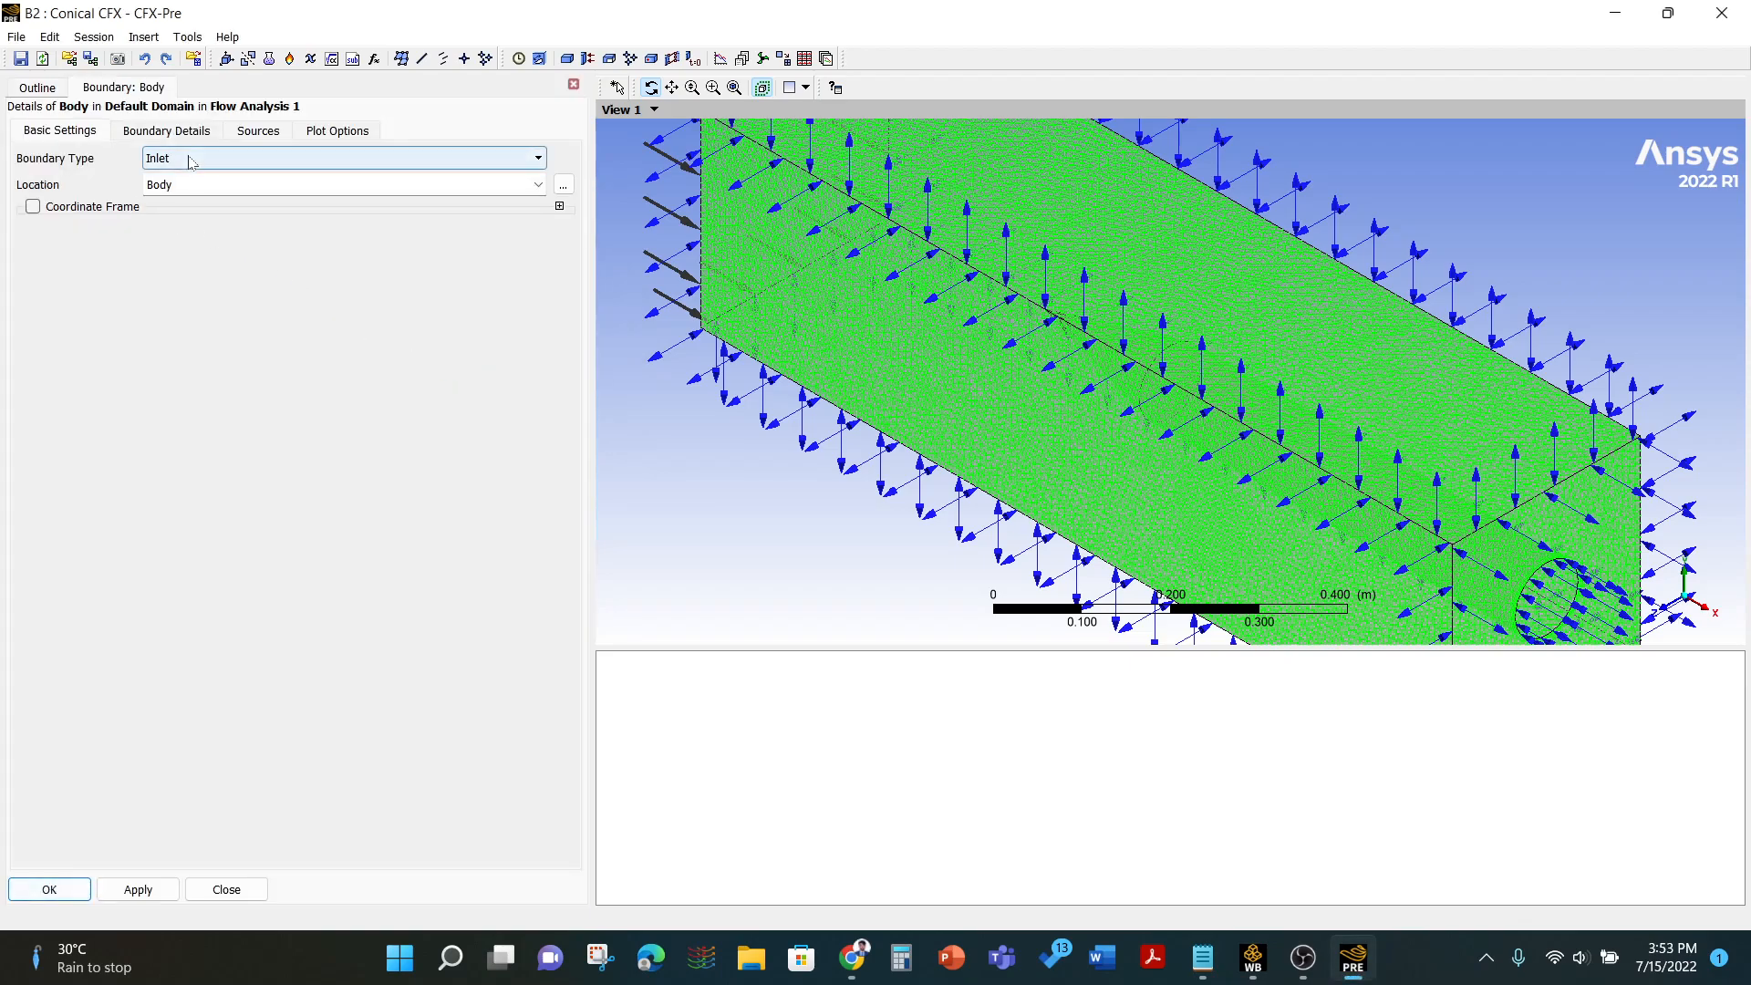
{"action": "left_click", "coordinate": [185, 230]}
{"action": "left_click", "coordinate": [186, 131]}
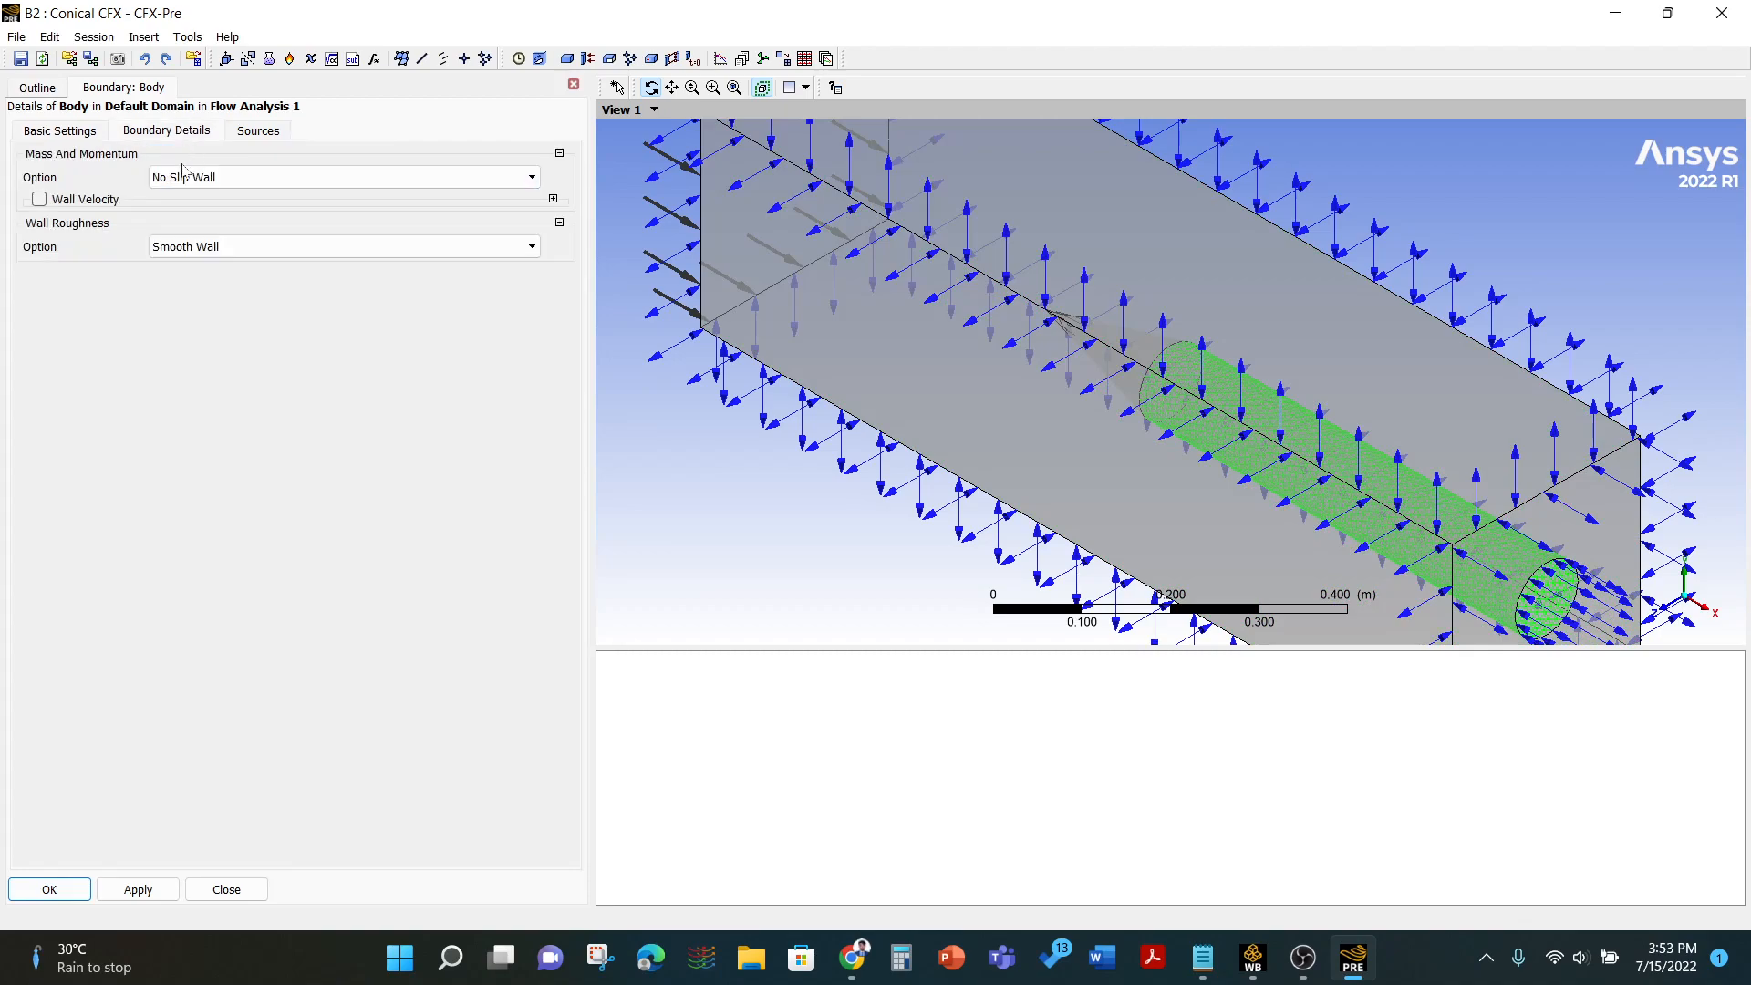
{"action": "left_click", "coordinate": [50, 889]}
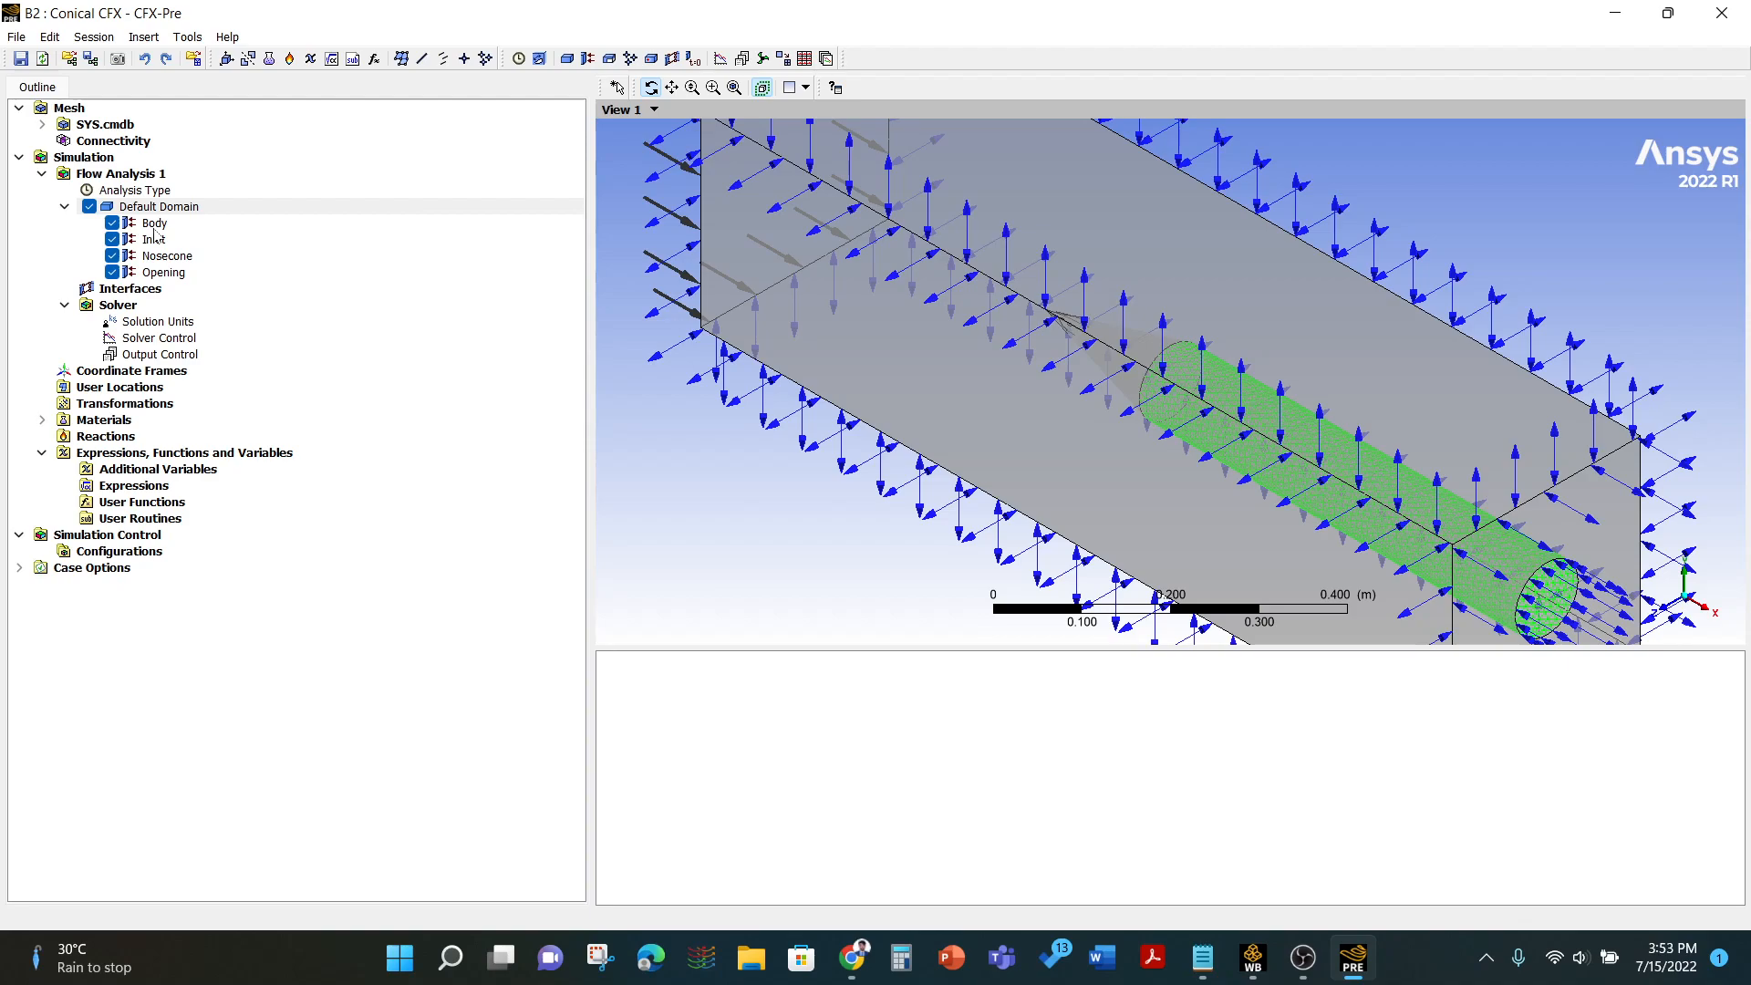
- Set the solver control's maximum iterations to 500 and confirm
{"action": "double_click", "coordinate": [173, 339]}
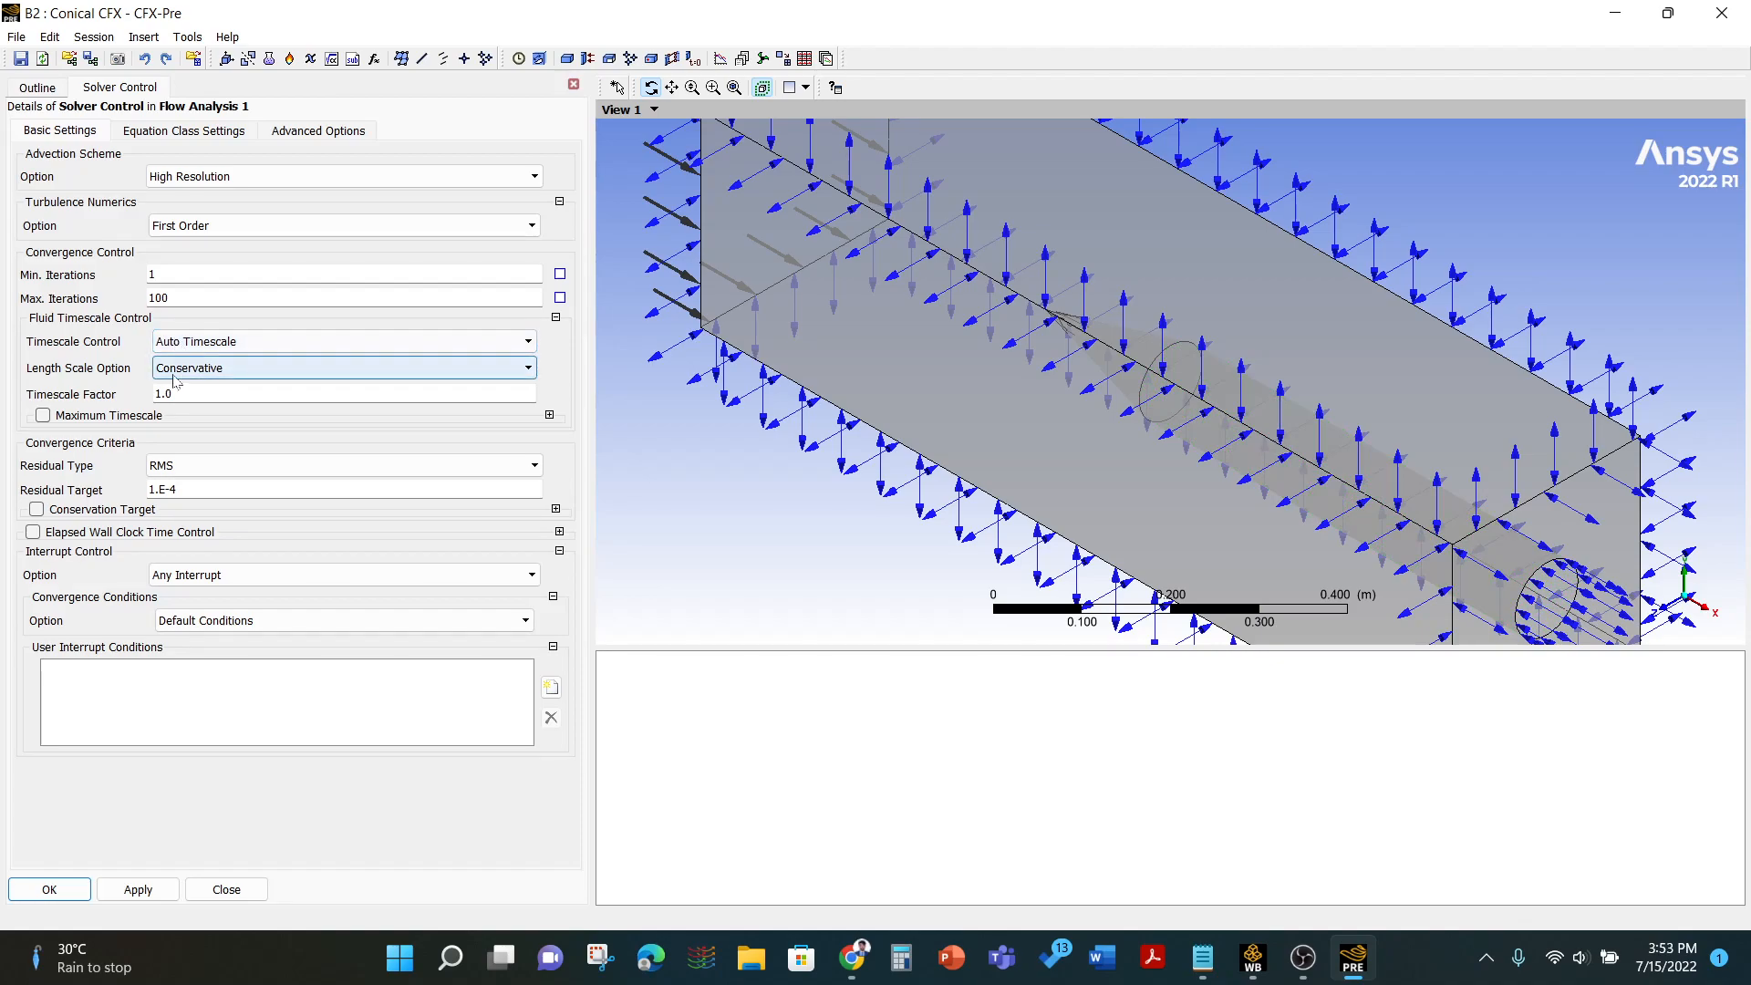
{"action": "left_click_drag", "start_coordinate": [164, 298], "coordinate": [135, 300]}
{"action": "type", "text": "500"}
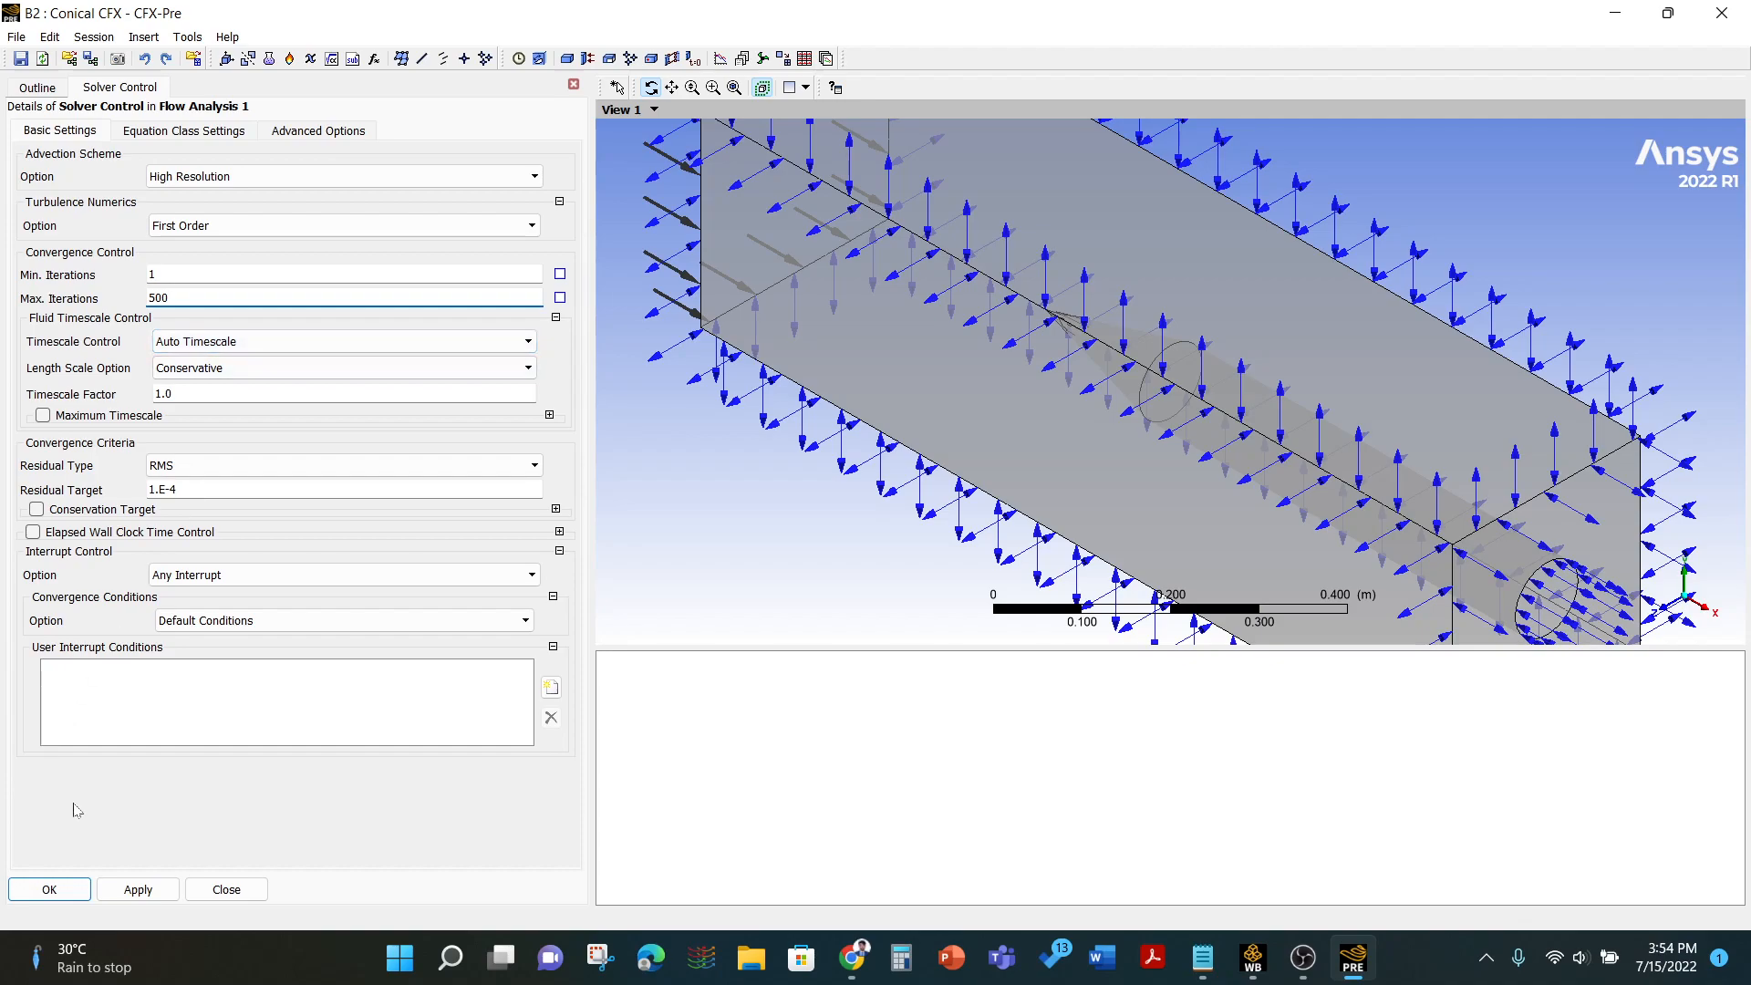
{"action": "left_click", "coordinate": [49, 889]}
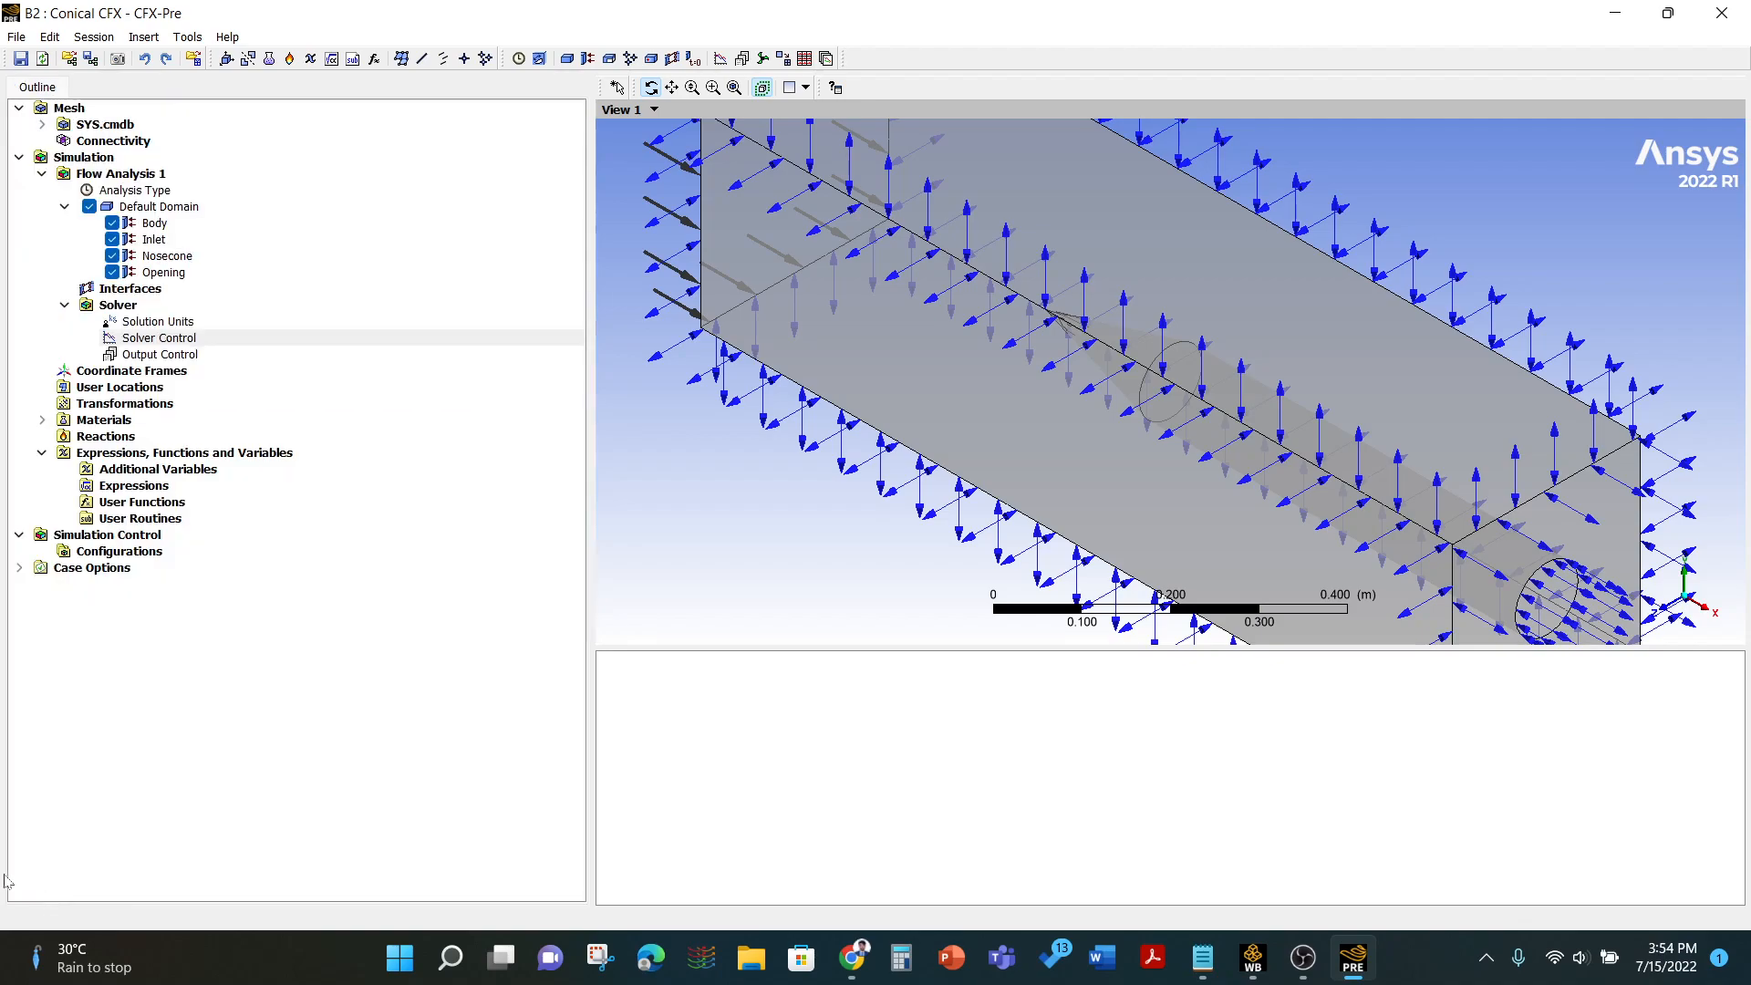
- Insert a new expression named Drag Force
{"action": "right_click", "coordinate": [137, 488]}
{"action": "mouse_move", "coordinate": [274, 499]}
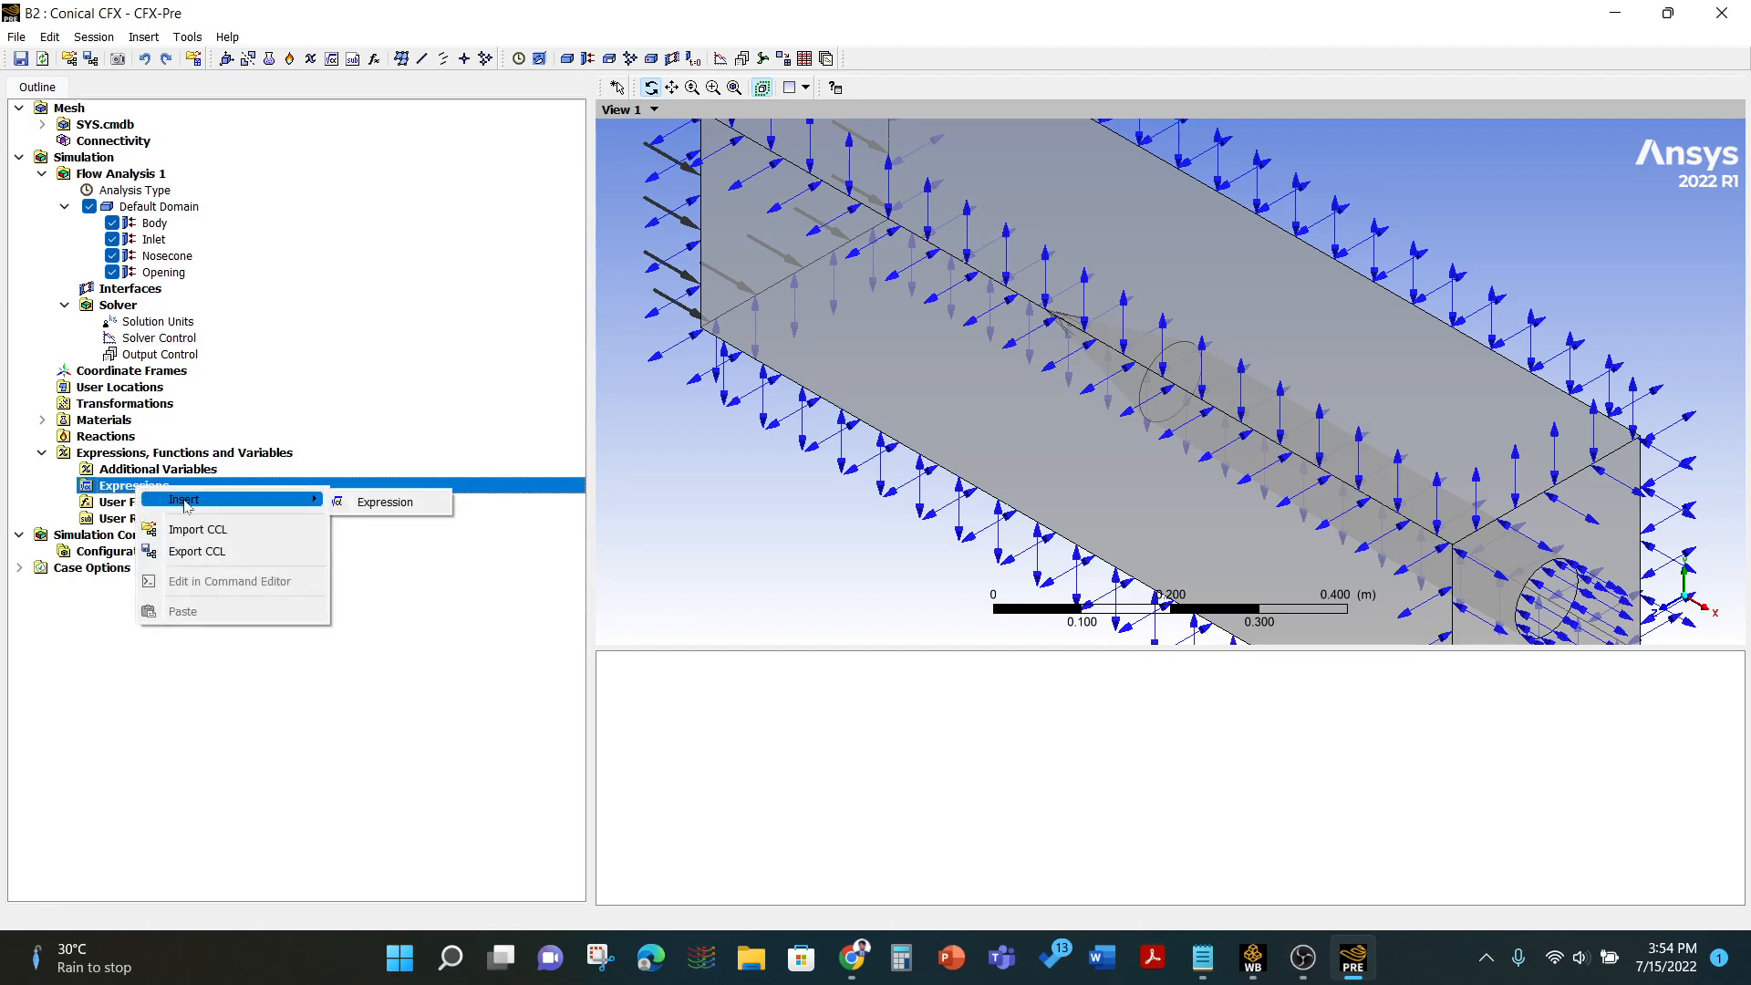
{"action": "left_click", "coordinate": [383, 500]}
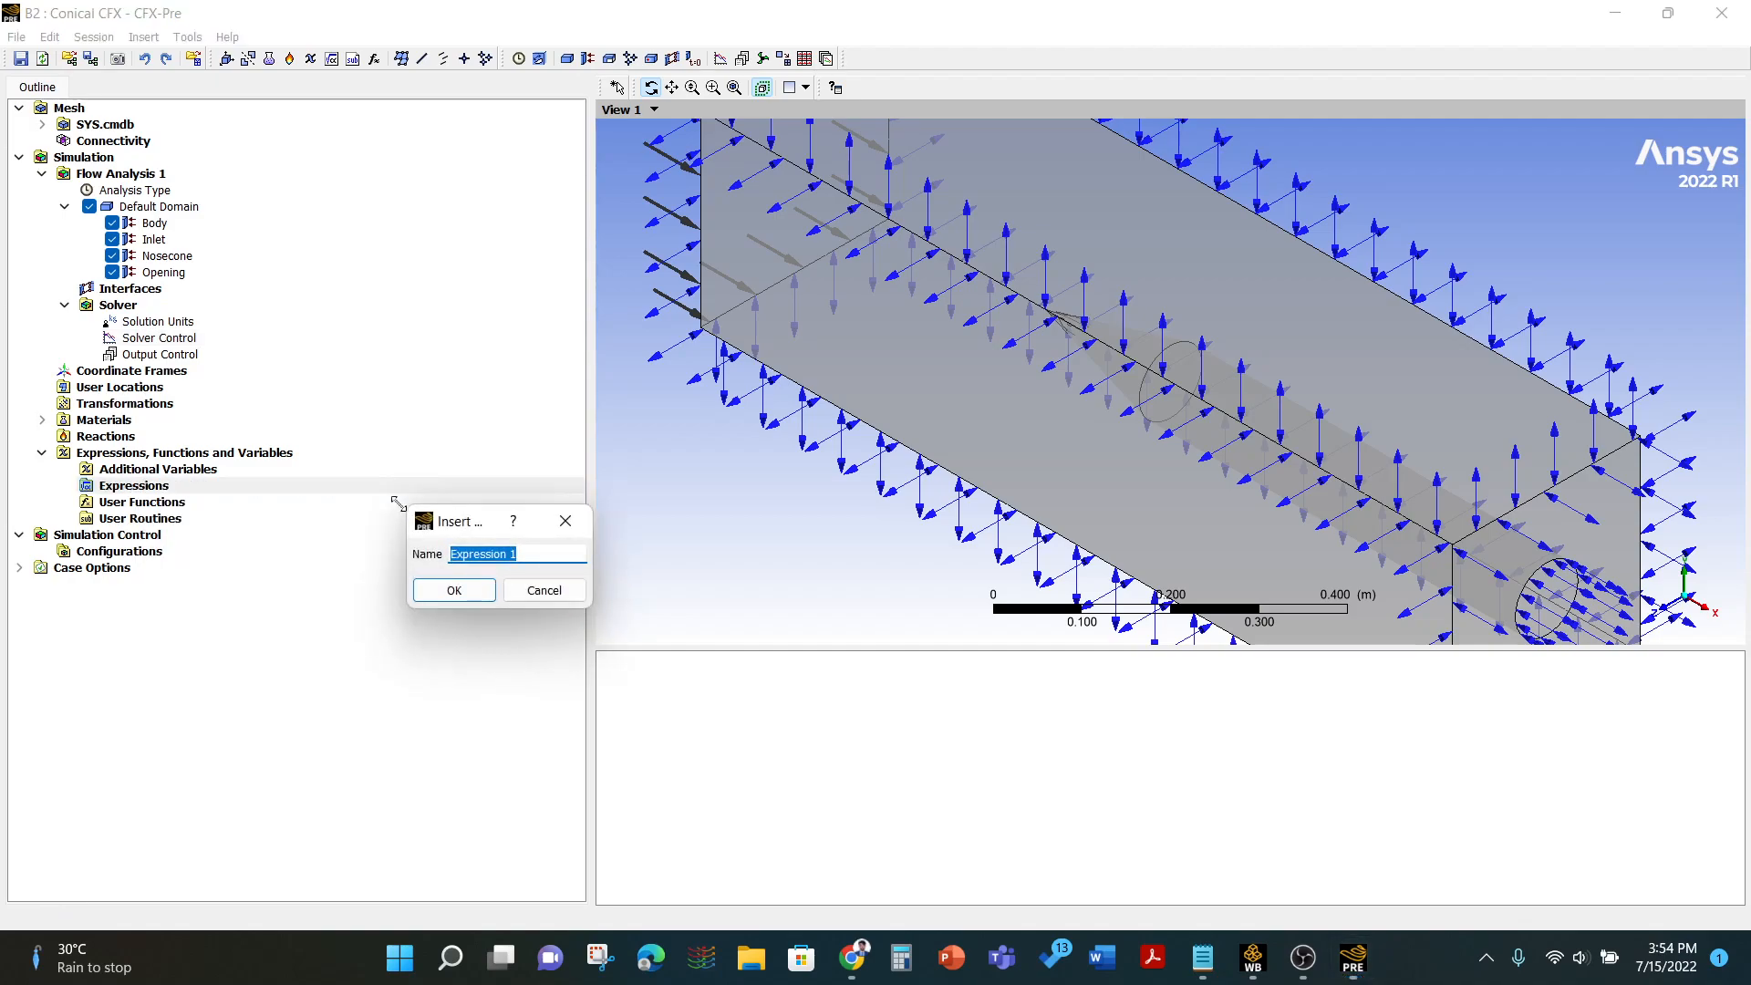
{"action": "type", "text": "Drag Force"}
{"action": "key", "text": "Return"}
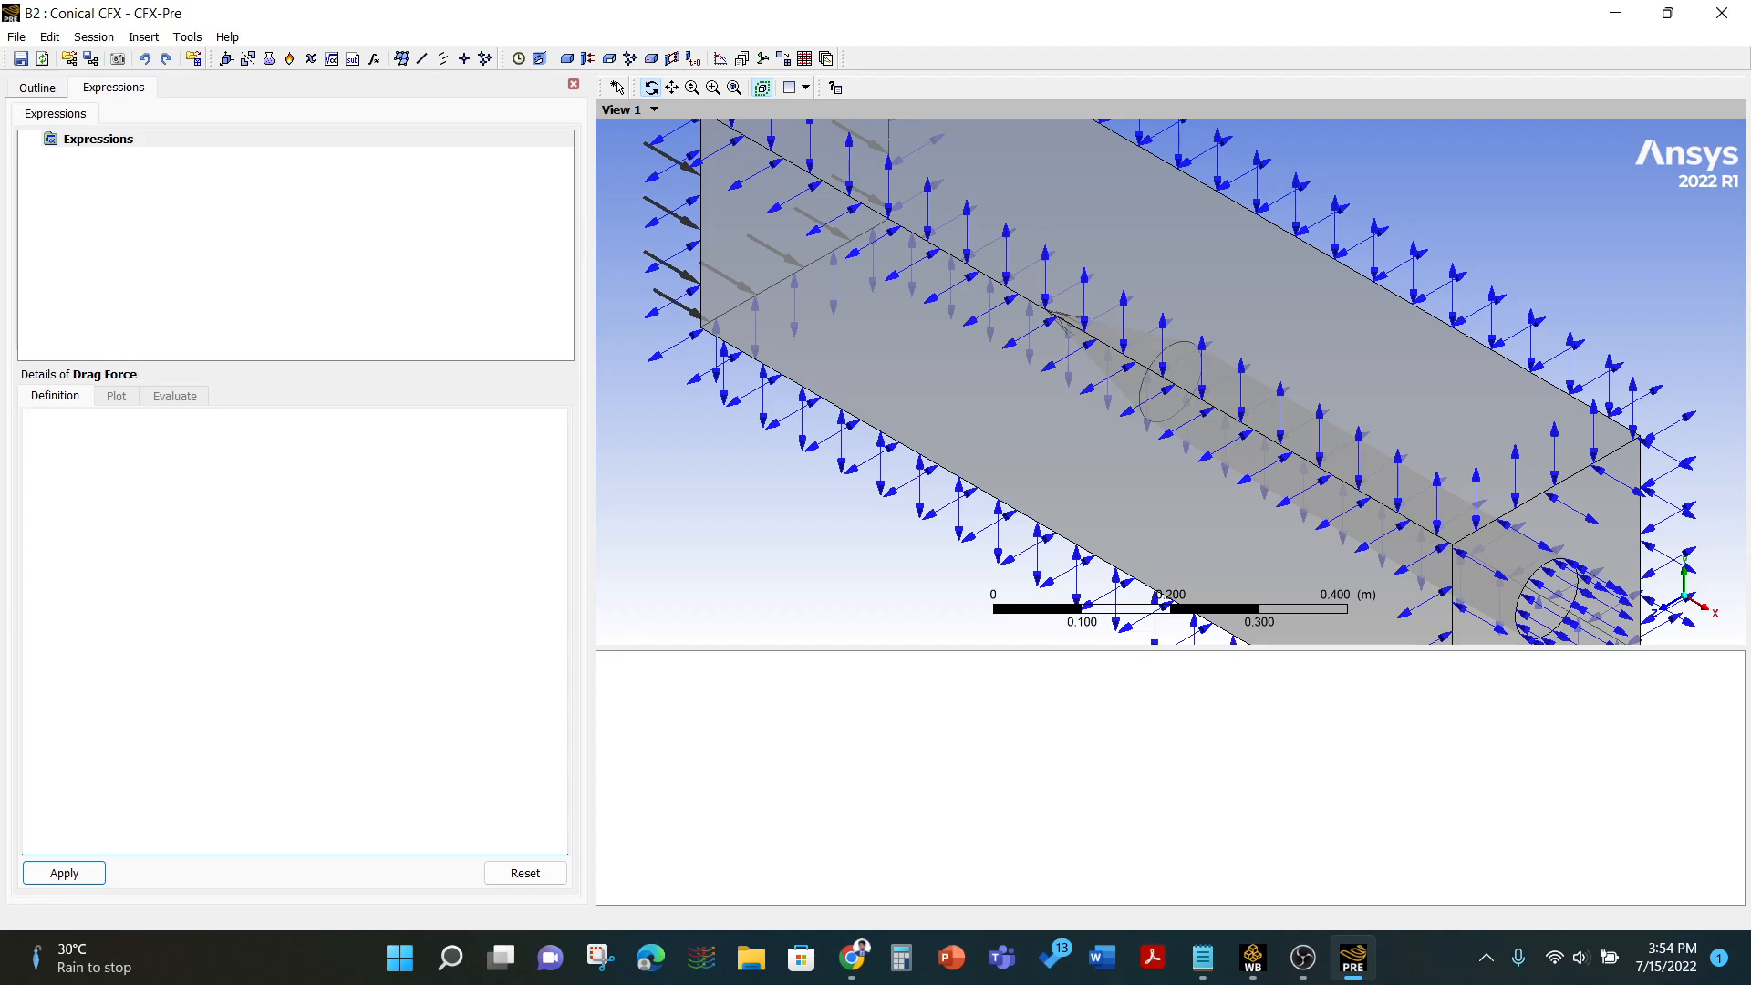
{"action": "right_click", "coordinate": [53, 428]}
{"action": "mouse_move", "coordinate": [167, 447]}
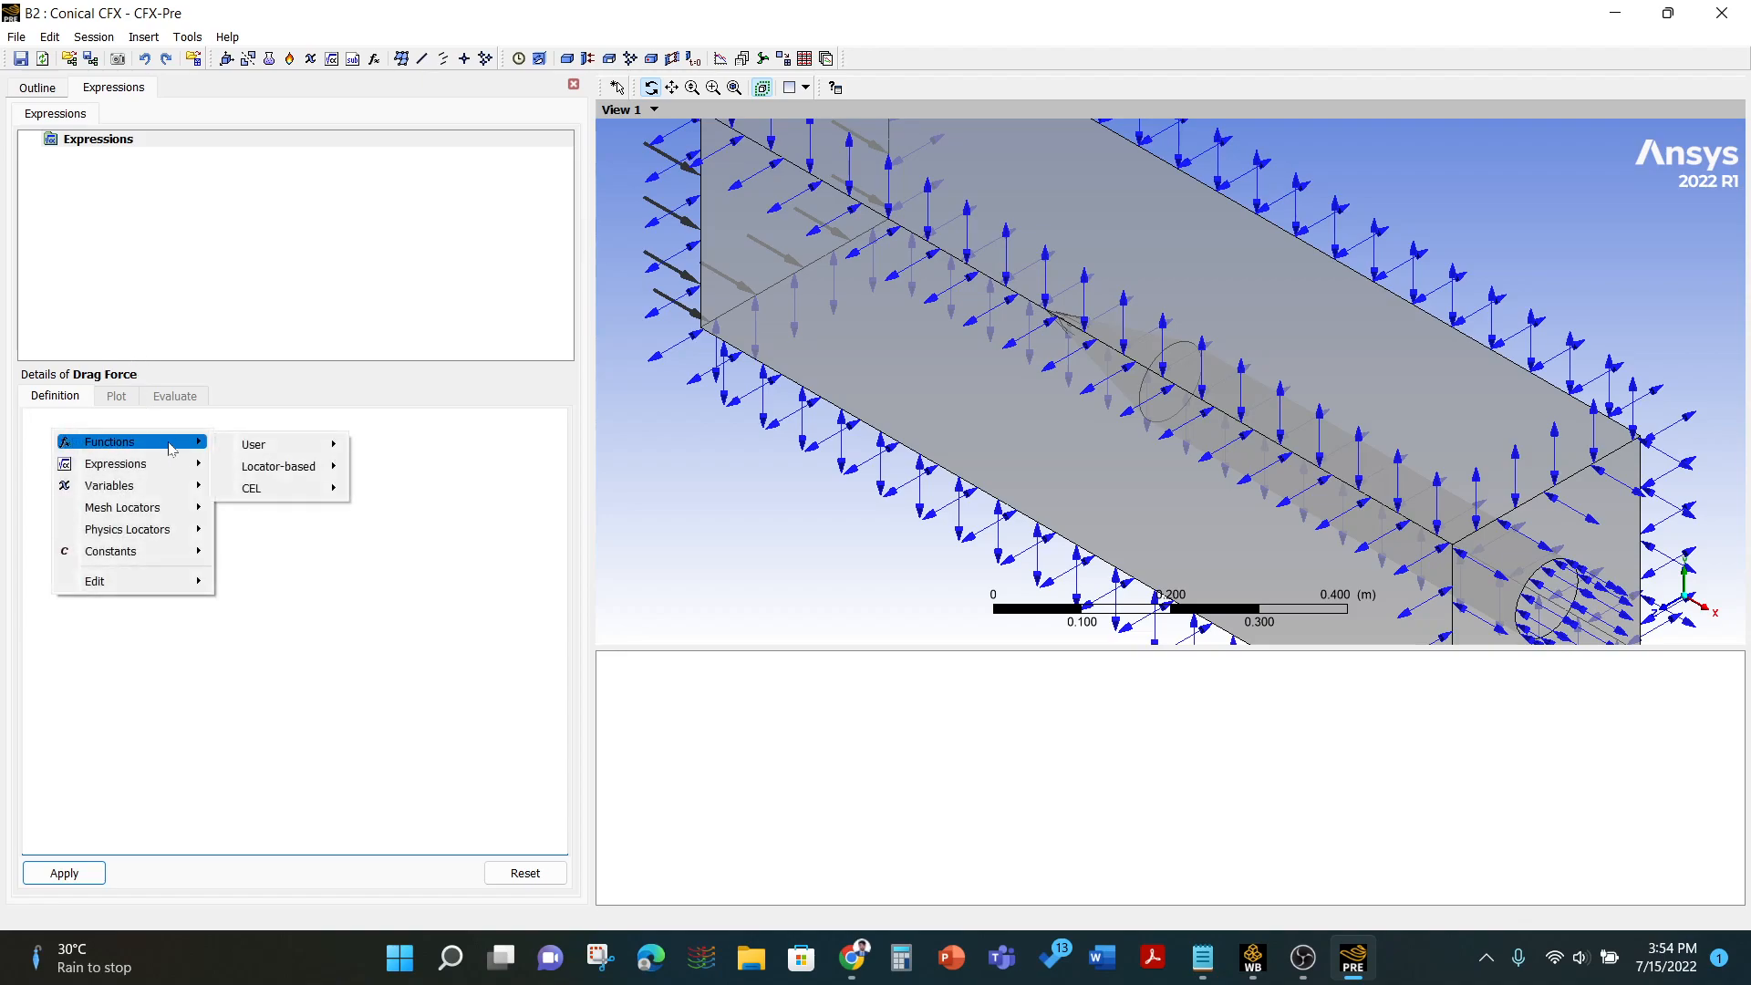
{"action": "mouse_move", "coordinate": [278, 466]}
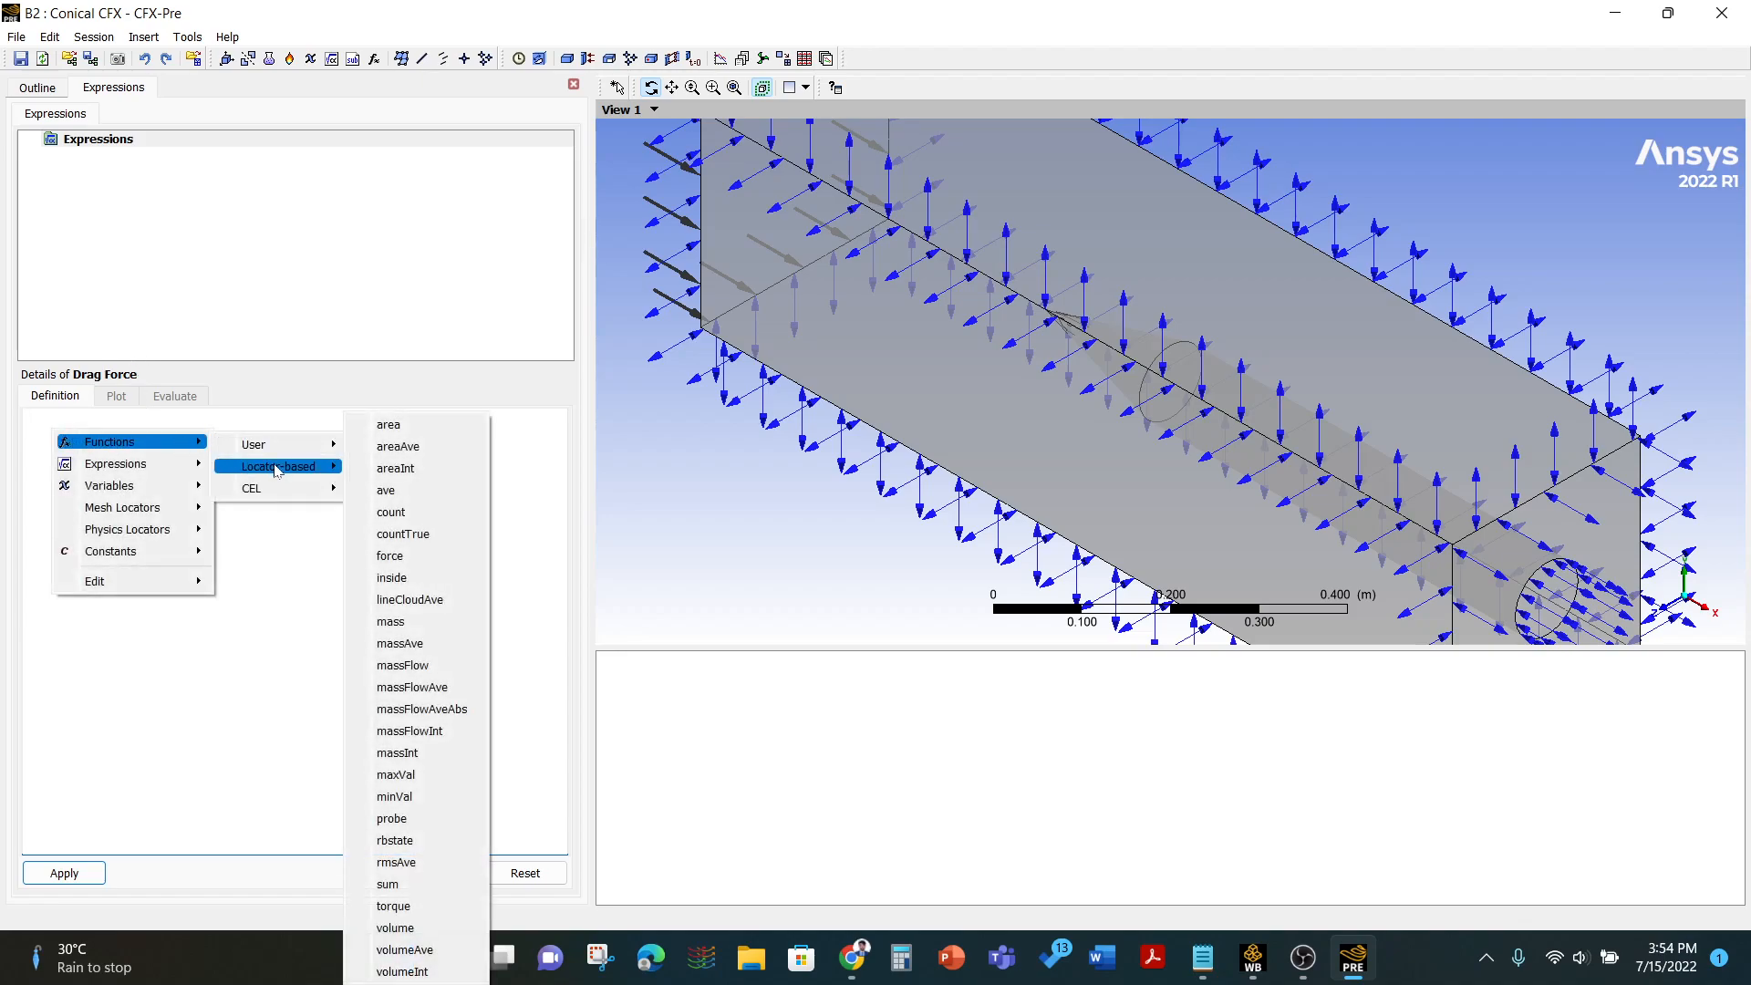
{"action": "left_click", "coordinate": [392, 556]}
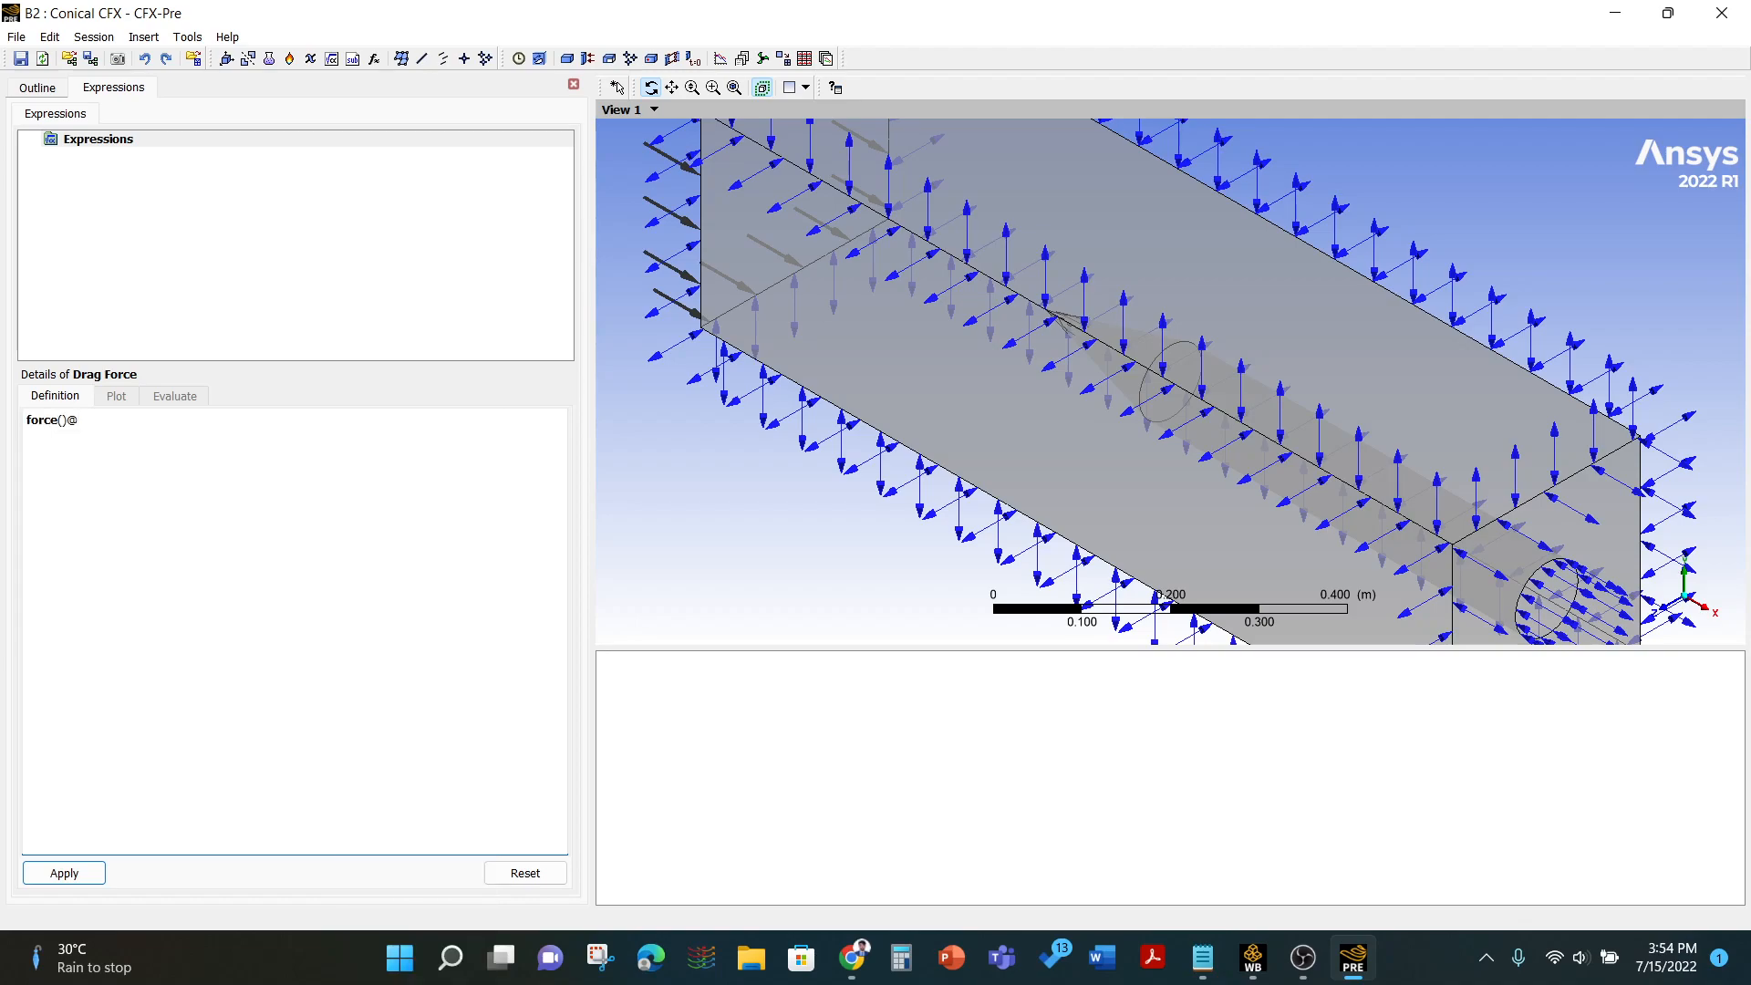
{"action": "type", "text": "_x"}
{"action": "right_click", "coordinate": [102, 427]}
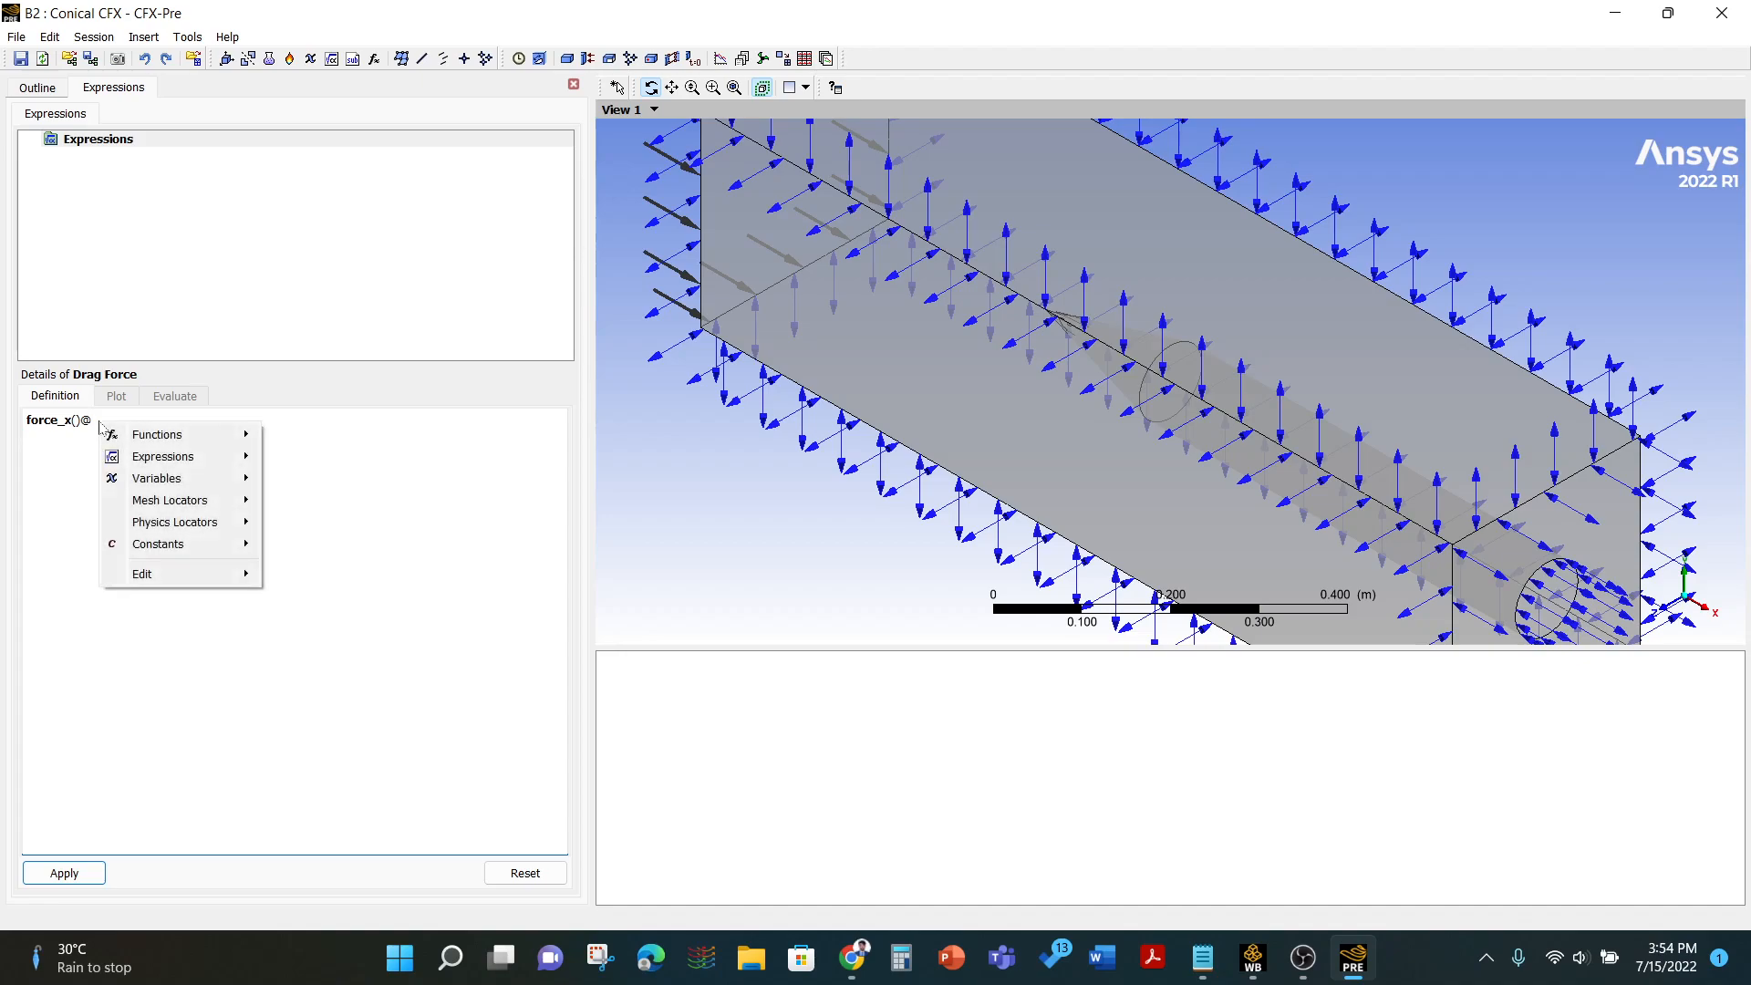
{"action": "mouse_move", "coordinate": [183, 522]}
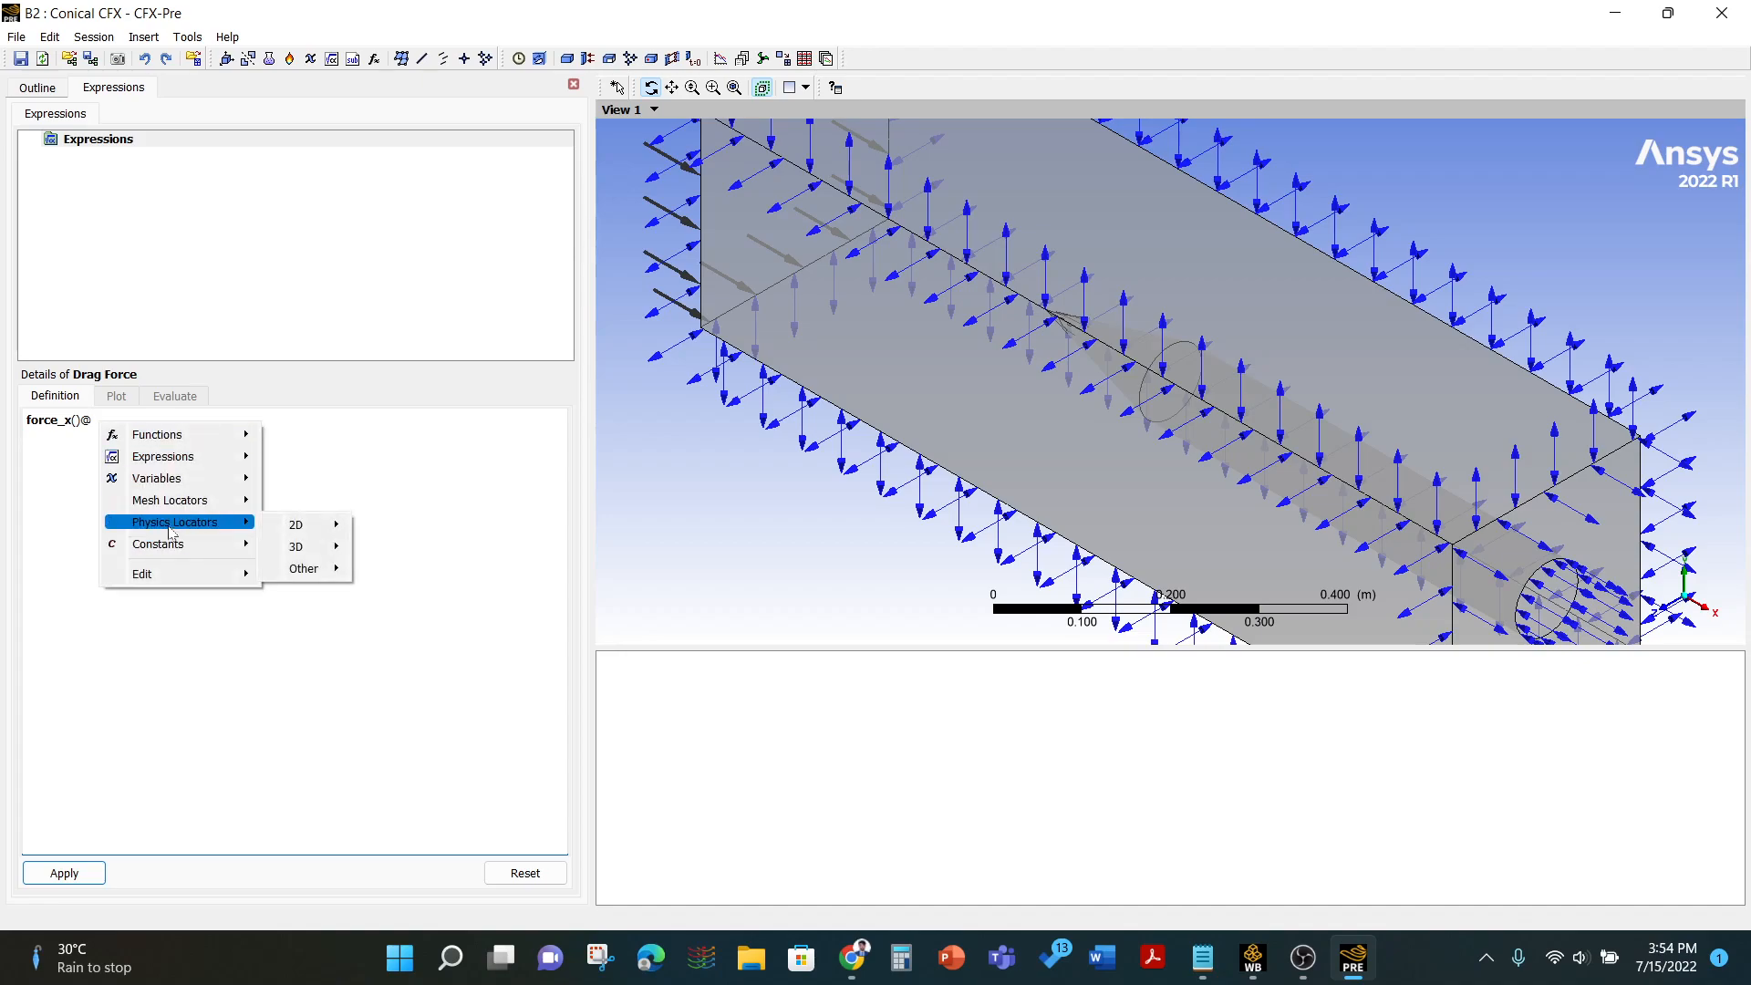
{"action": "mouse_move", "coordinate": [298, 525]}
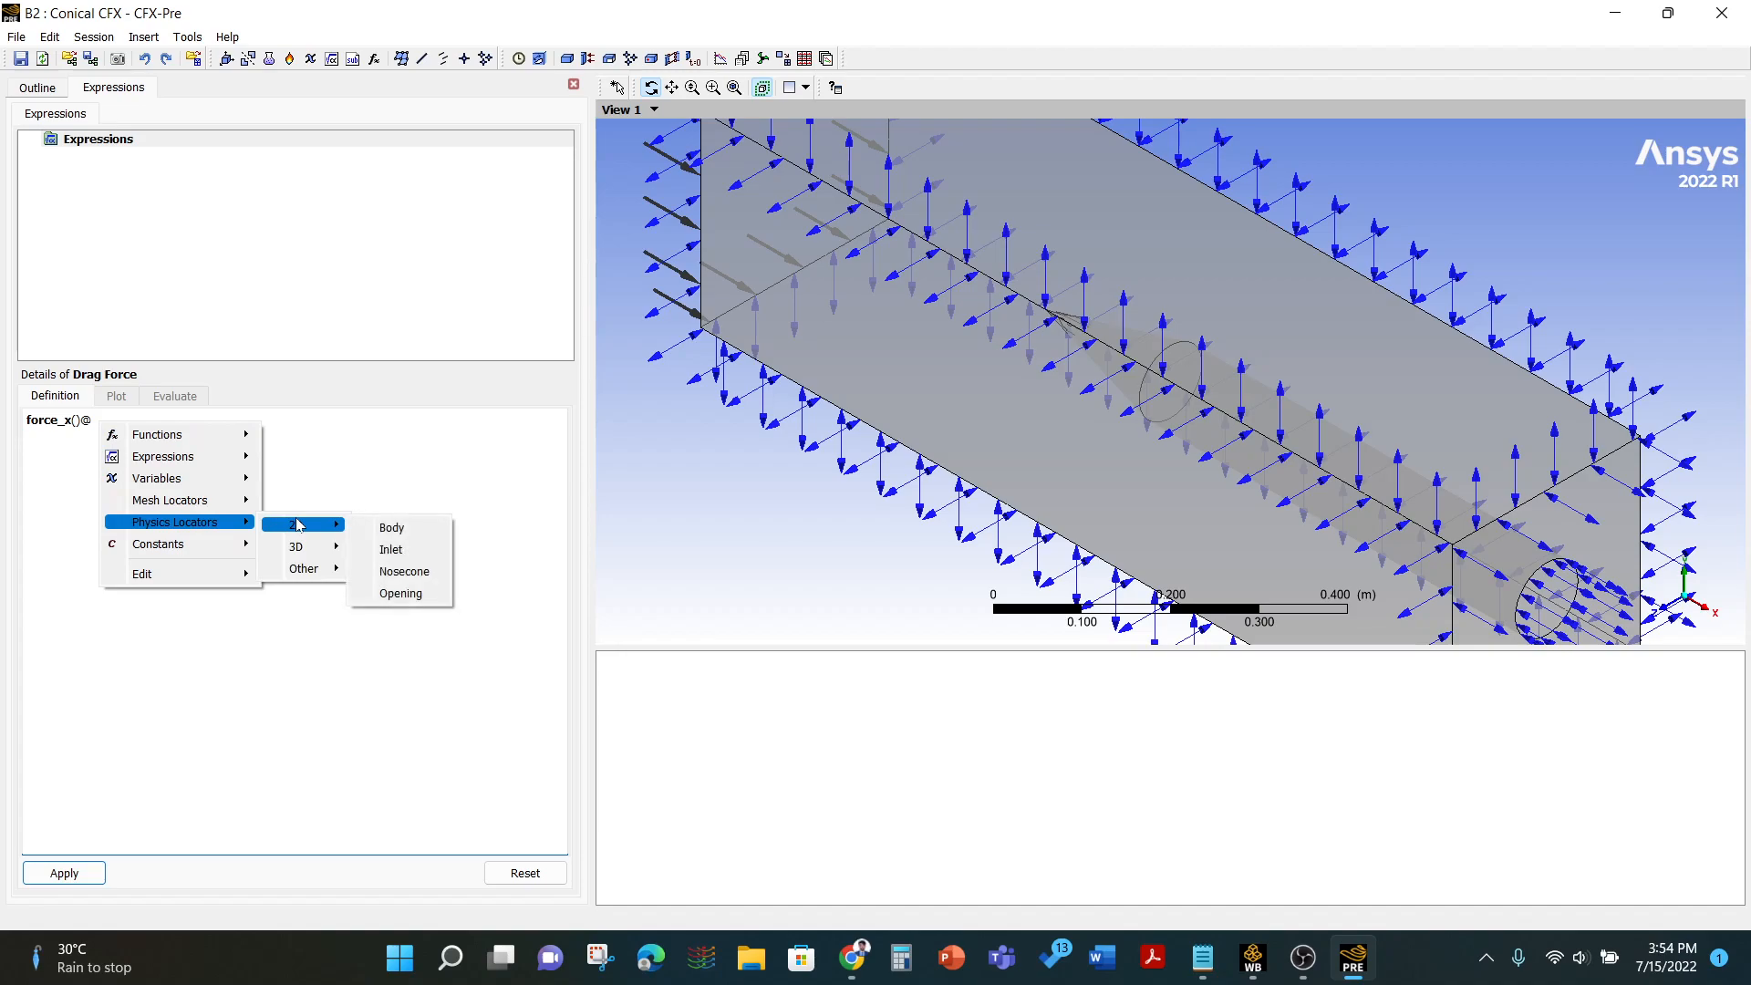
{"action": "left_click", "coordinate": [402, 572]}
{"action": "left_click_drag", "start_coordinate": [151, 420], "coordinate": [18, 417]}
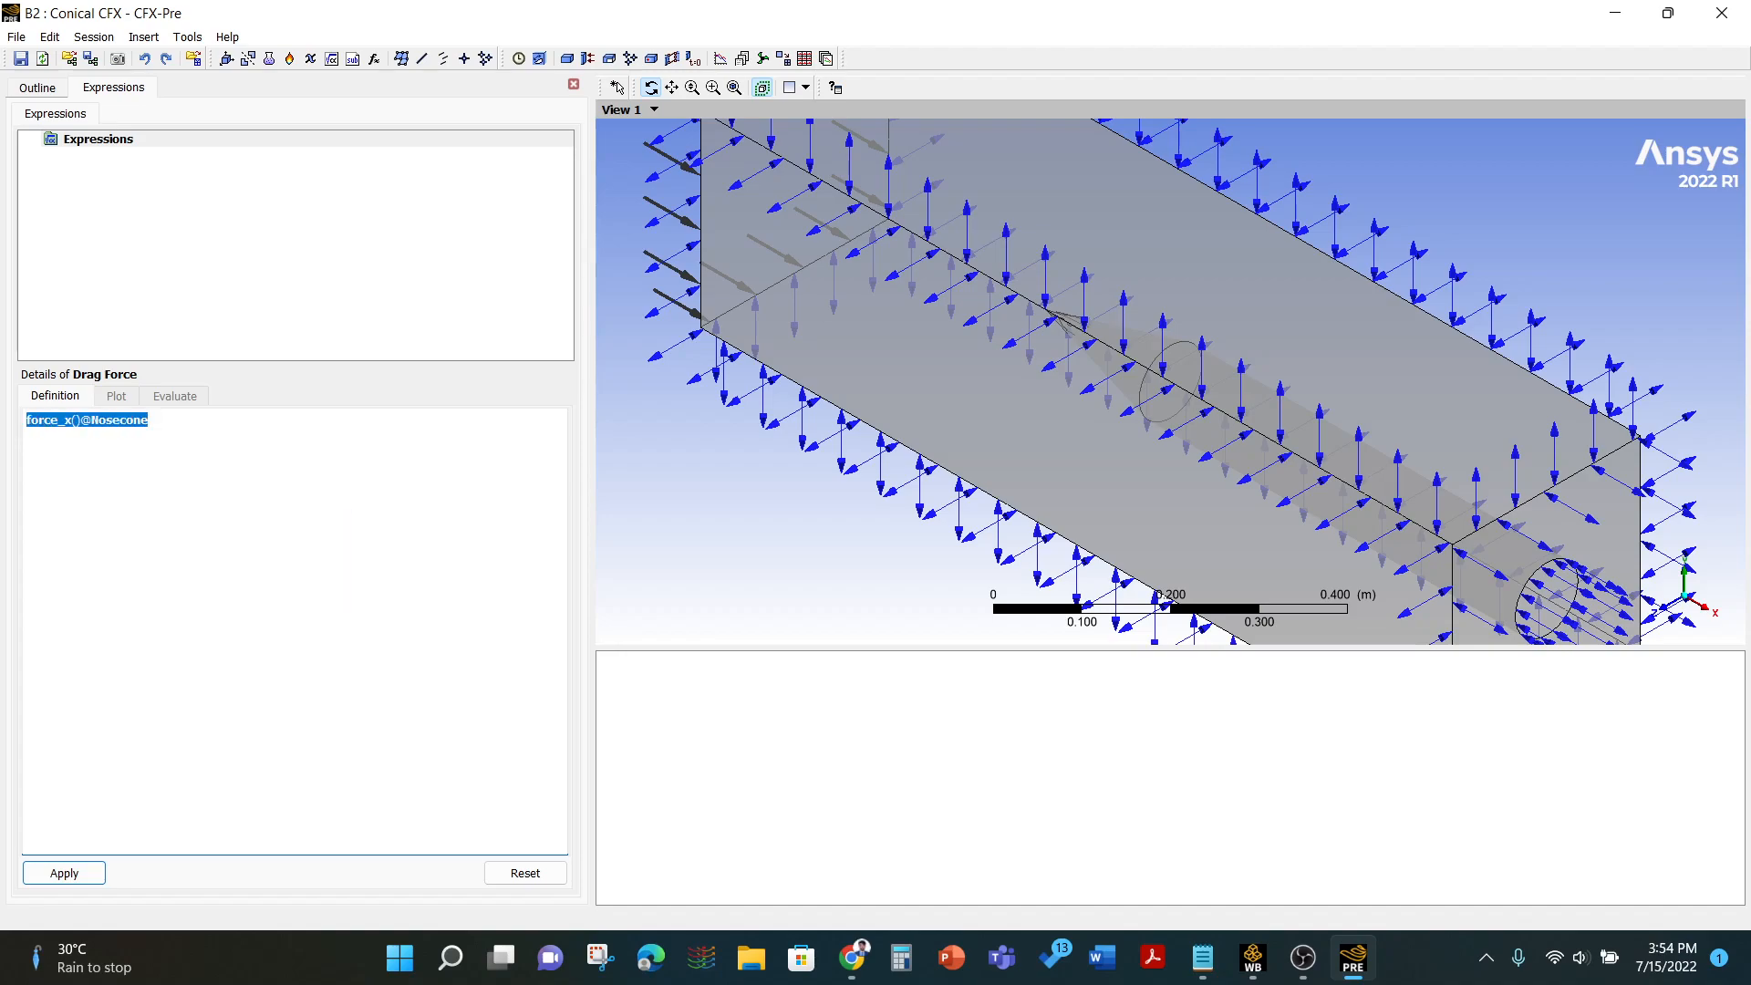
{"action": "left_click", "coordinate": [163, 422]}
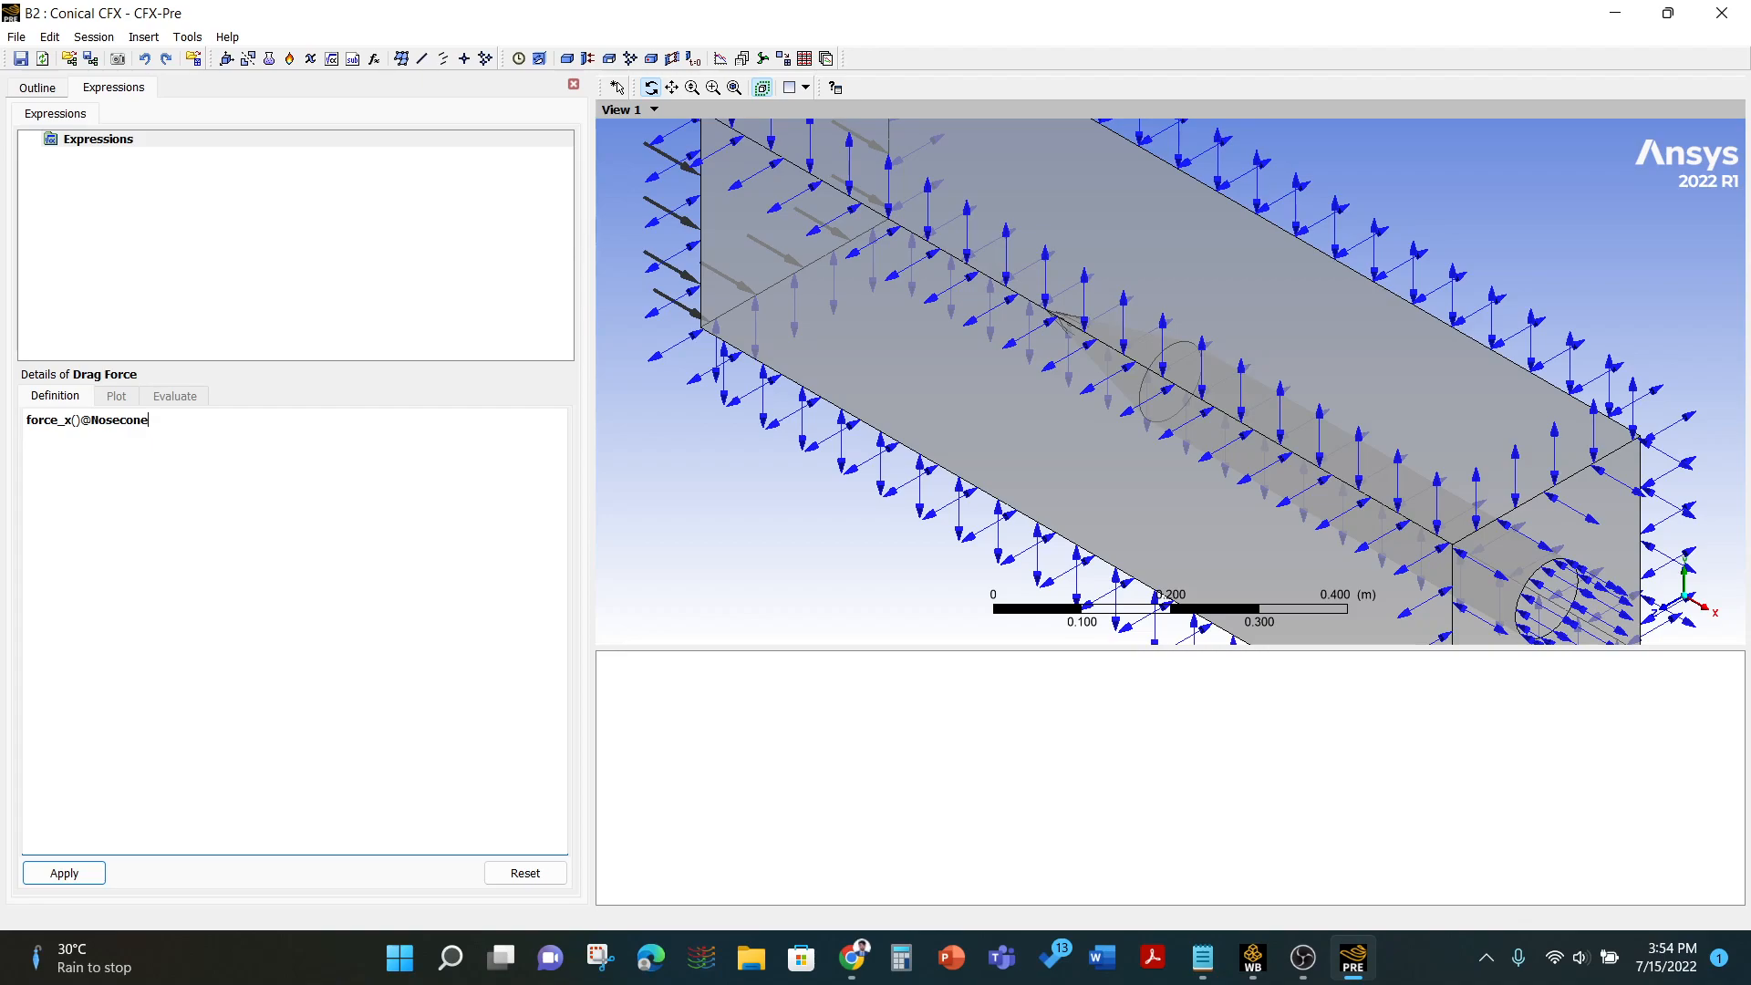
{"action": "left_click_drag", "start_coordinate": [1341, 529], "coordinate": [1456, 560]}
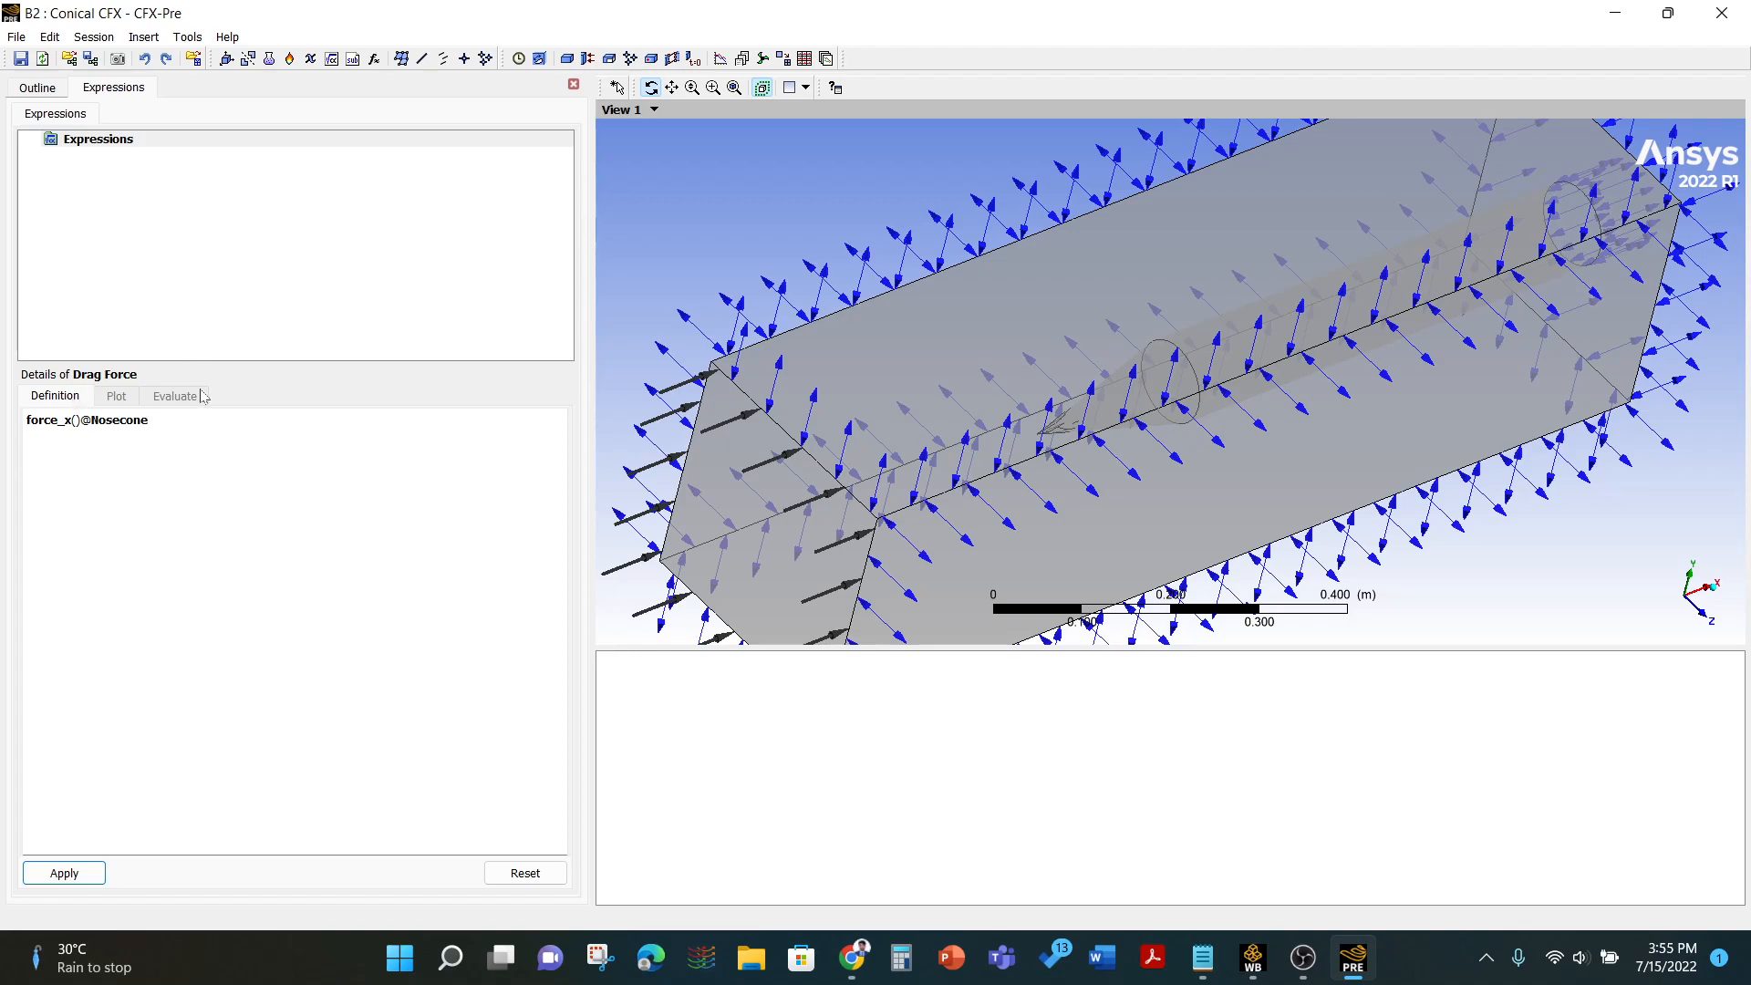
{"action": "left_click", "coordinate": [58, 876]}
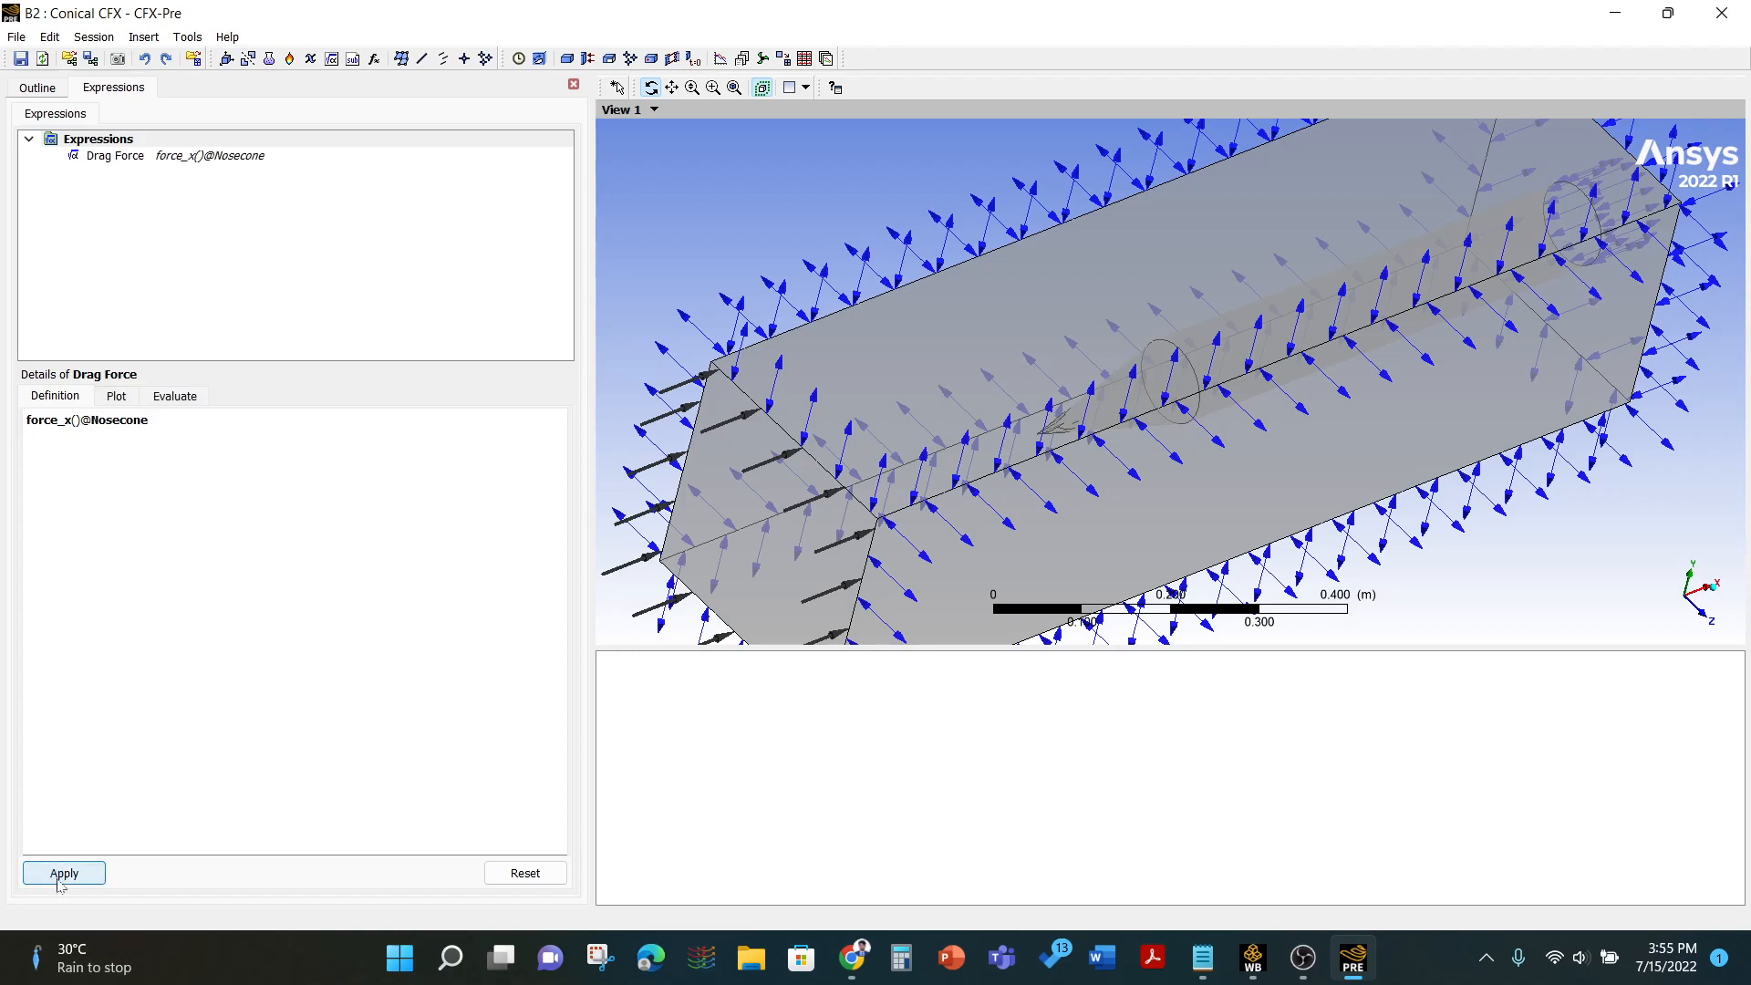
{"action": "left_click", "coordinate": [574, 84]}
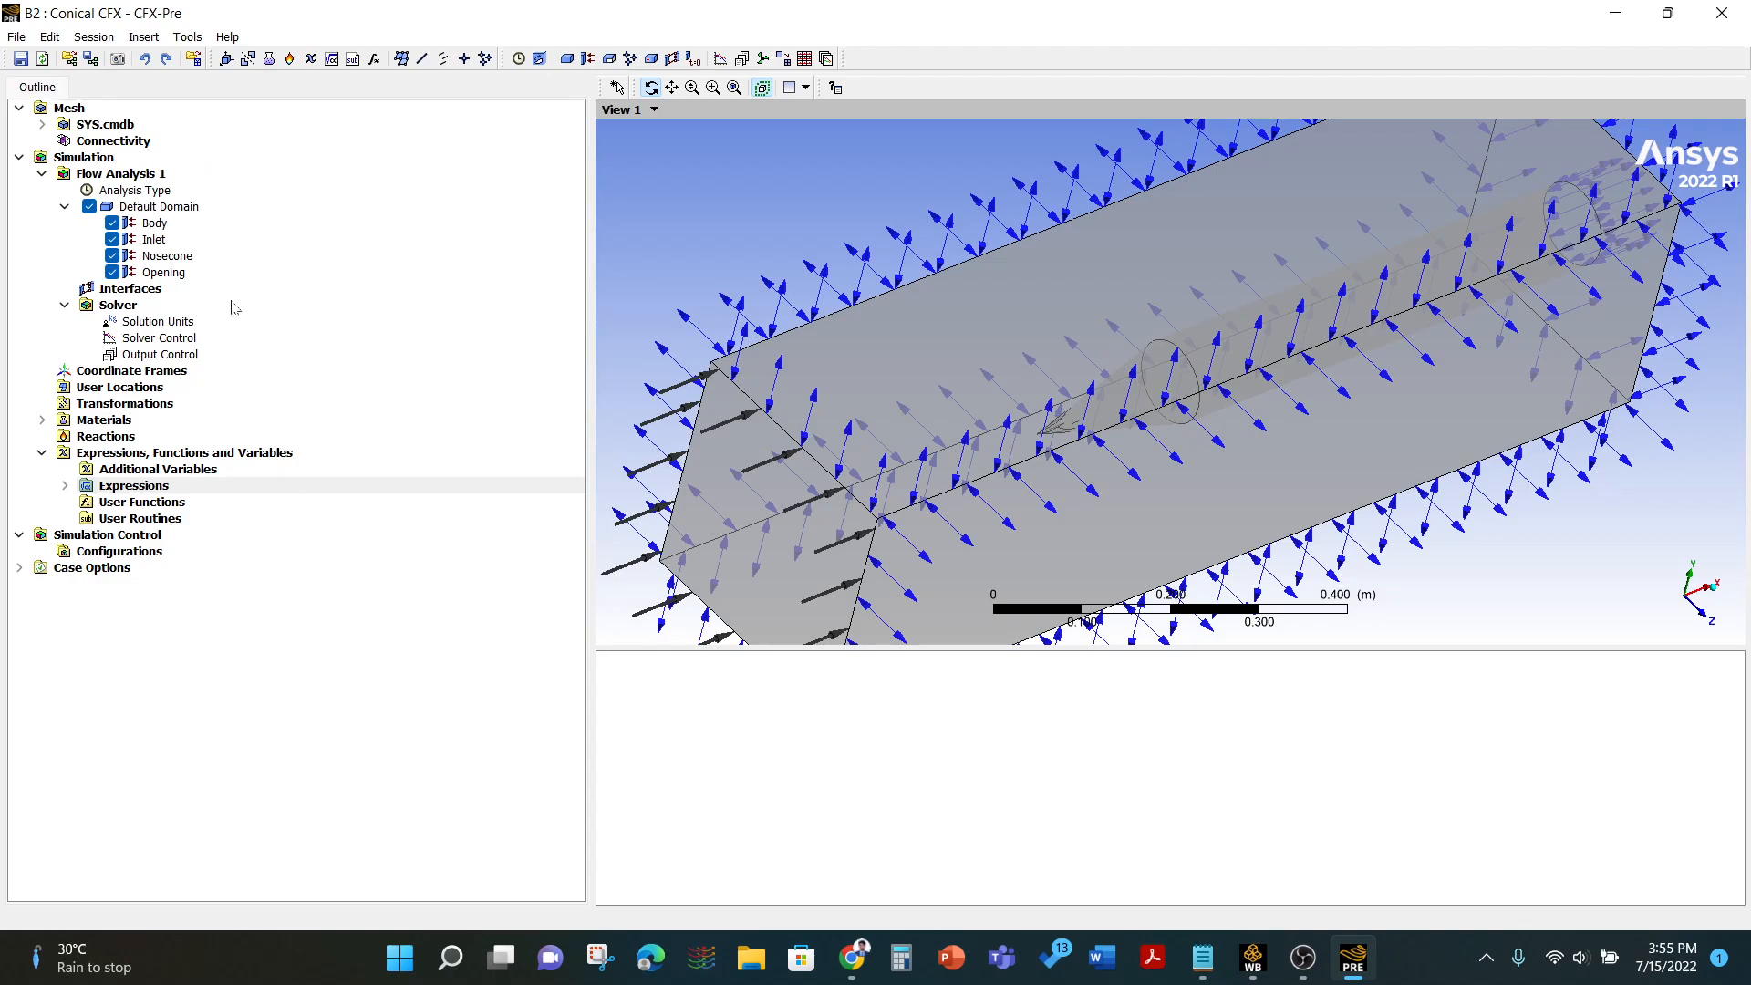
- Enable monitor objects in the output control and add a new monitor point
{"action": "double_click", "coordinate": [165, 356]}
{"action": "left_click", "coordinate": [170, 133]}
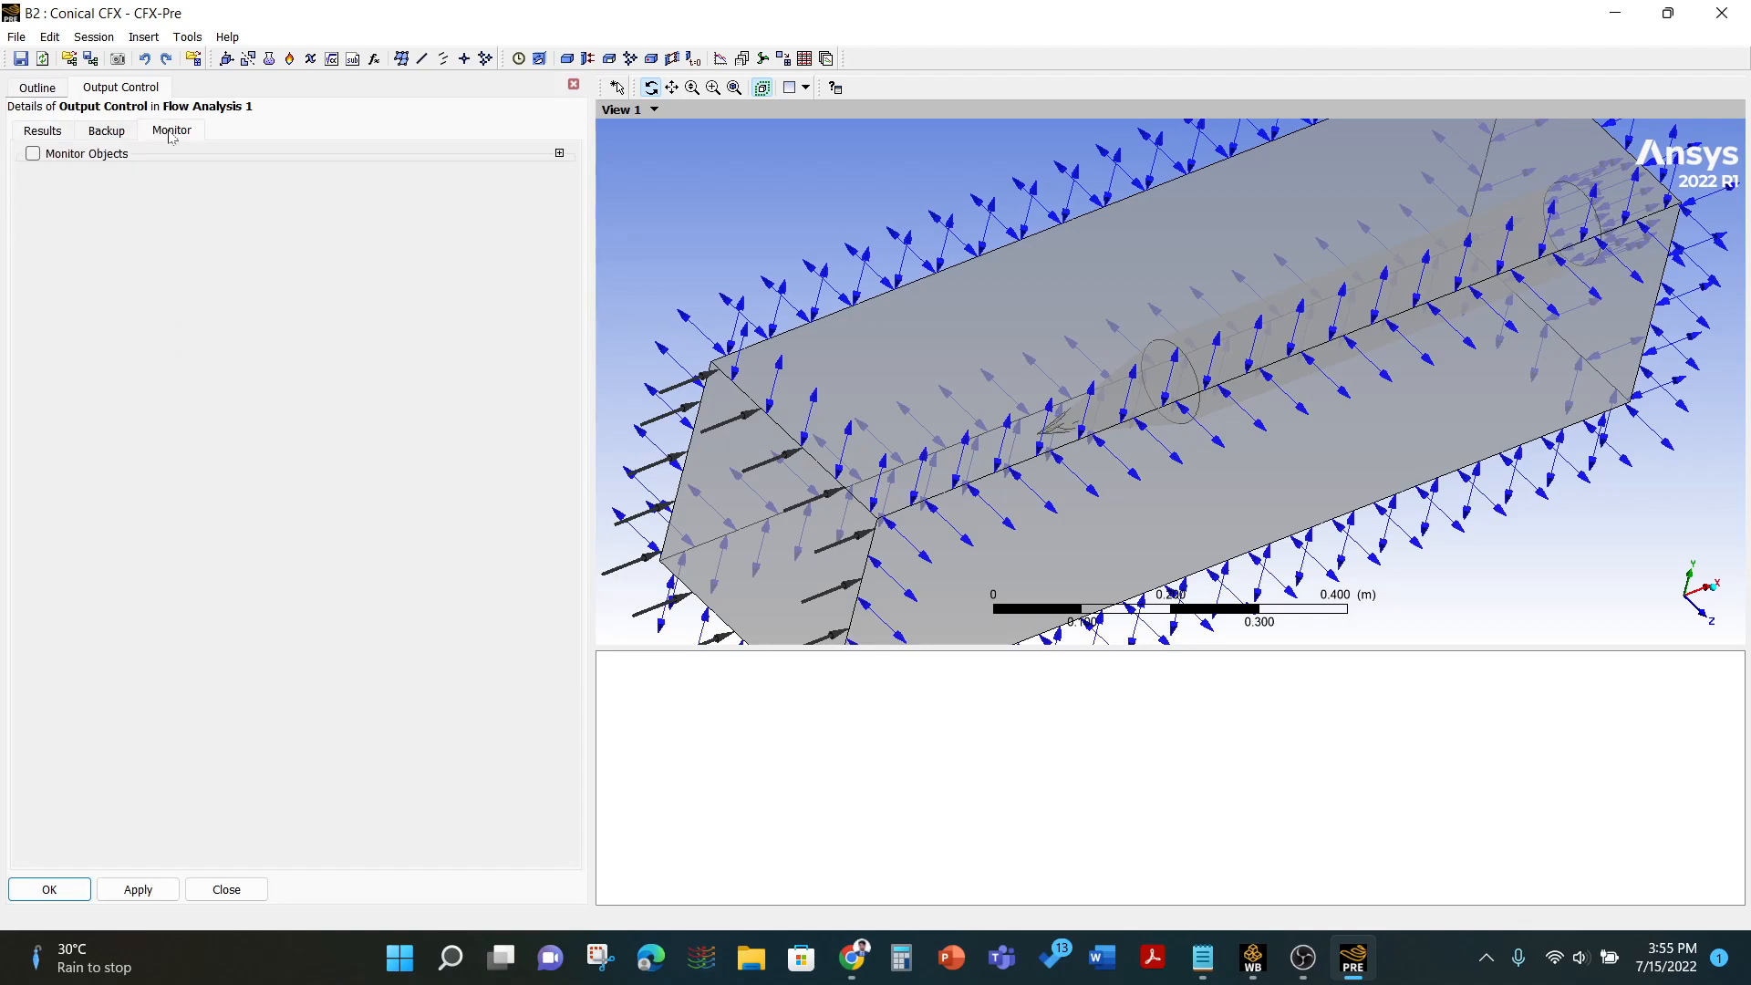
{"action": "left_click", "coordinate": [33, 154]}
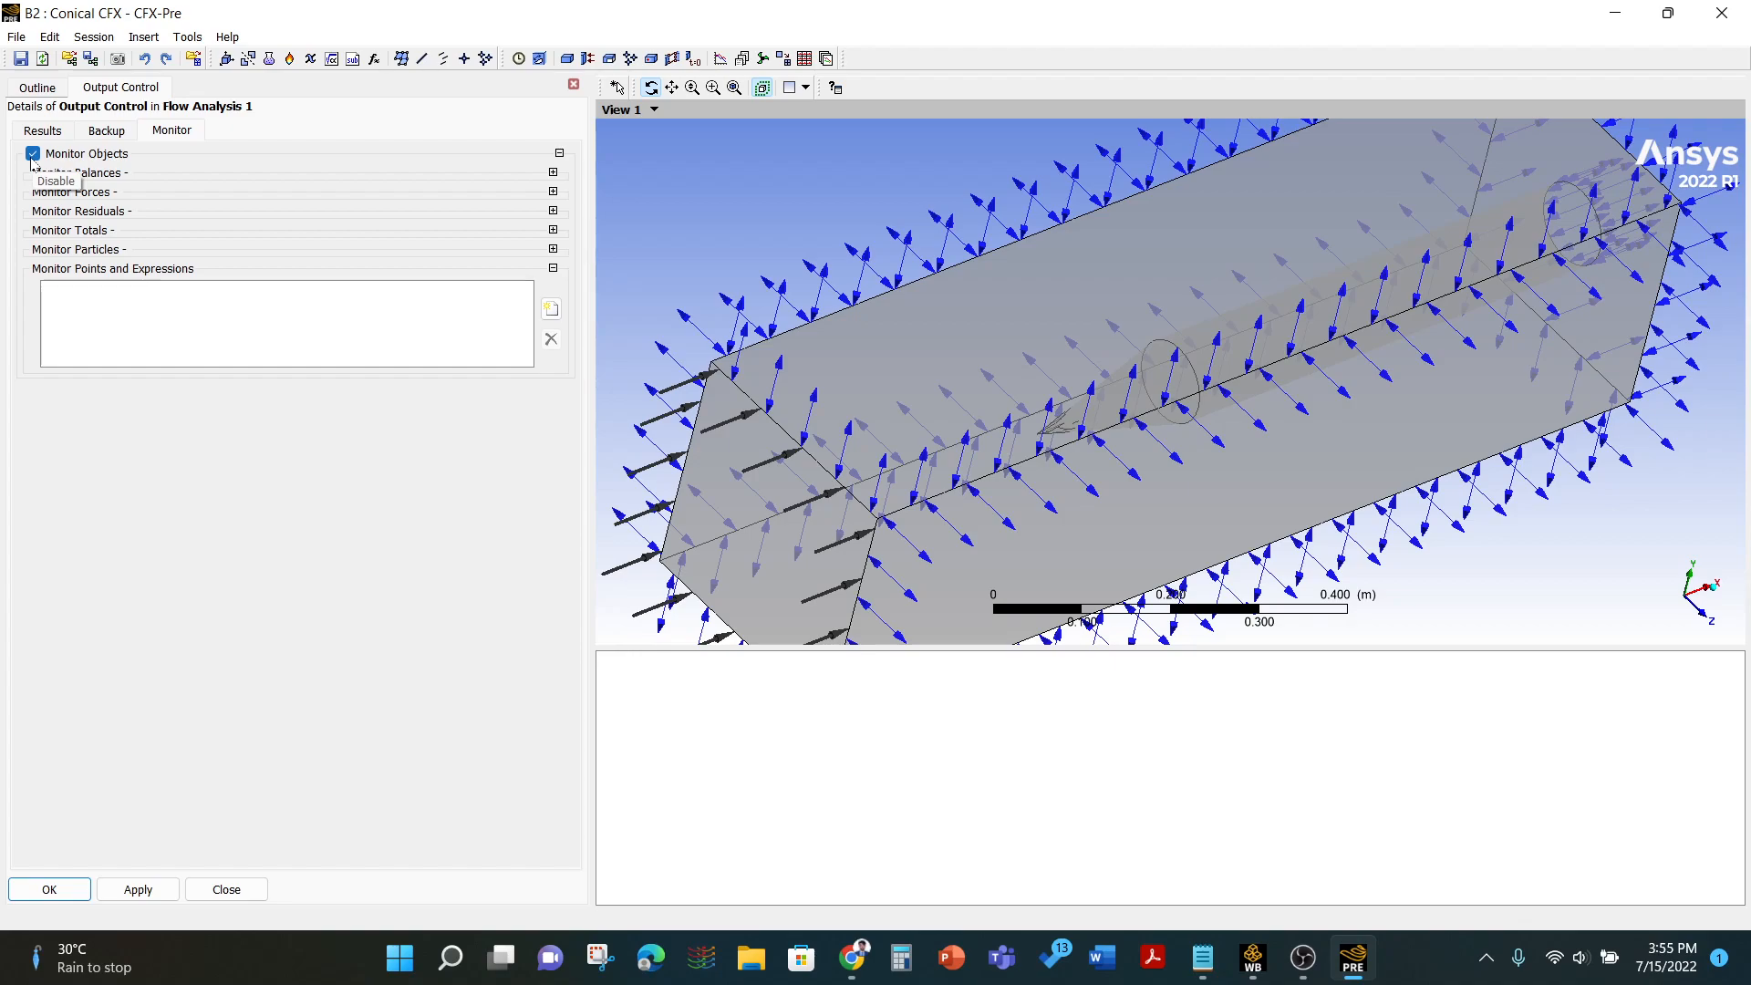
{"action": "left_click", "coordinate": [551, 309]}
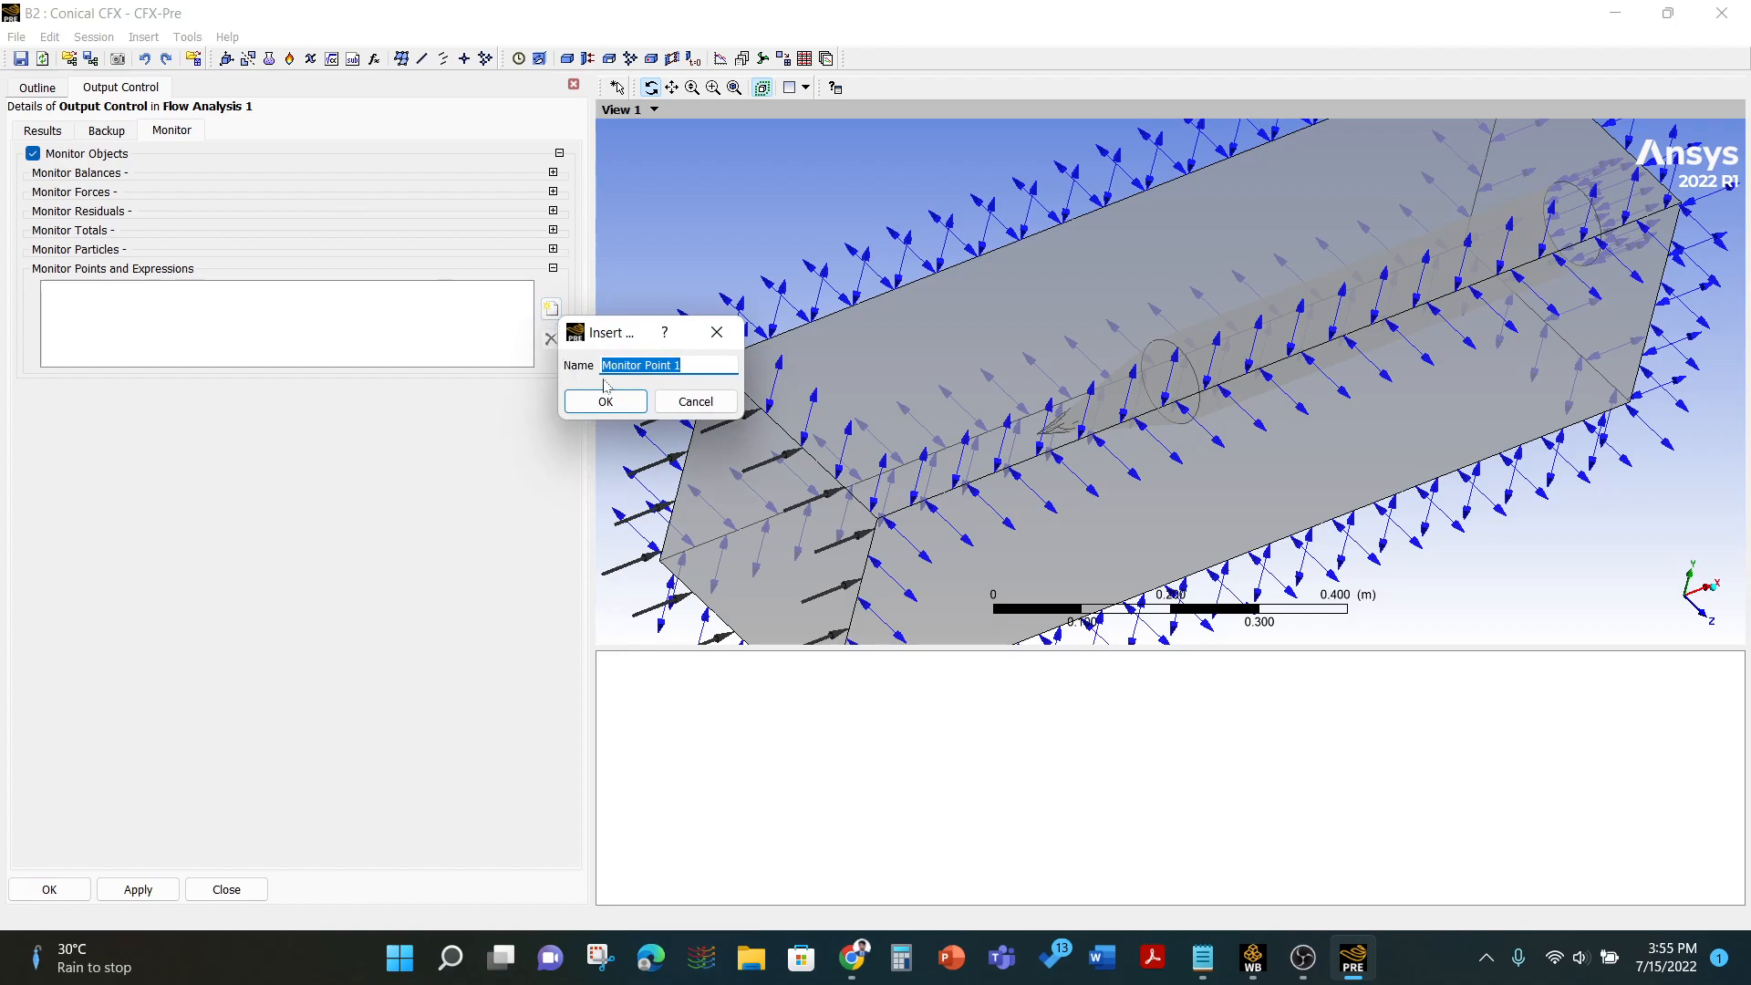
{"action": "left_click", "coordinate": [623, 410]}
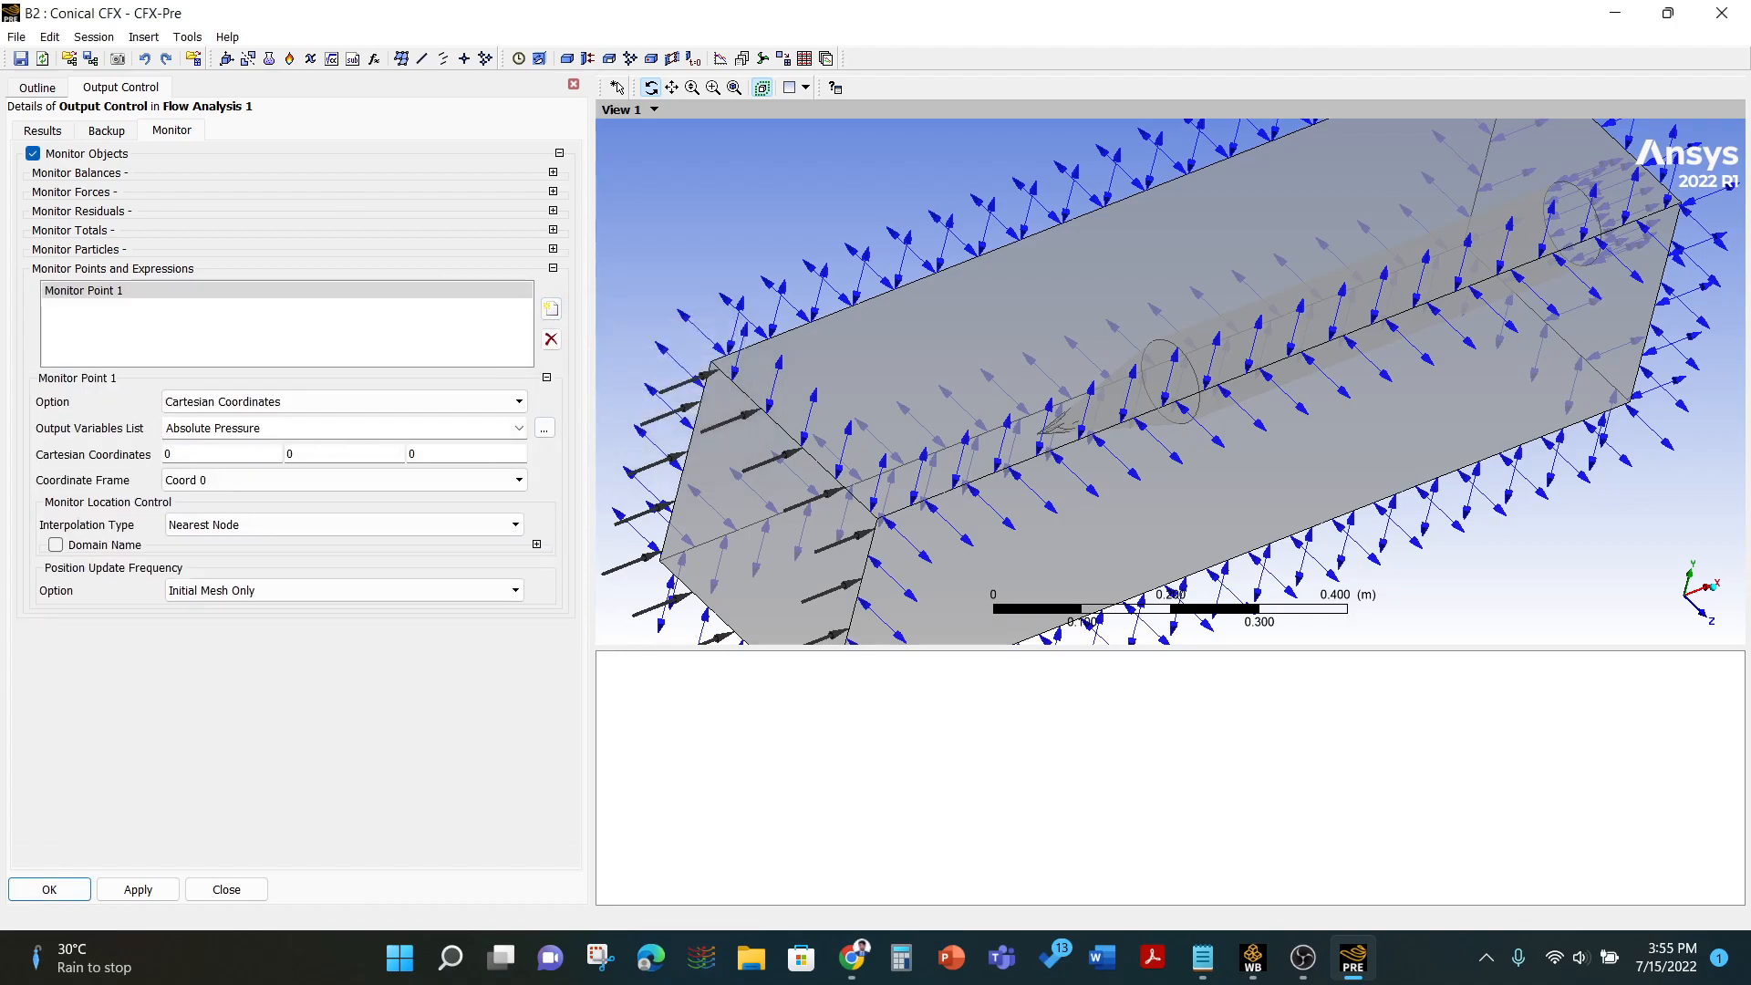
- Set the monitor point to Expression with the Drag Force expression as its value and confirm
{"action": "left_click", "coordinate": [219, 402]}
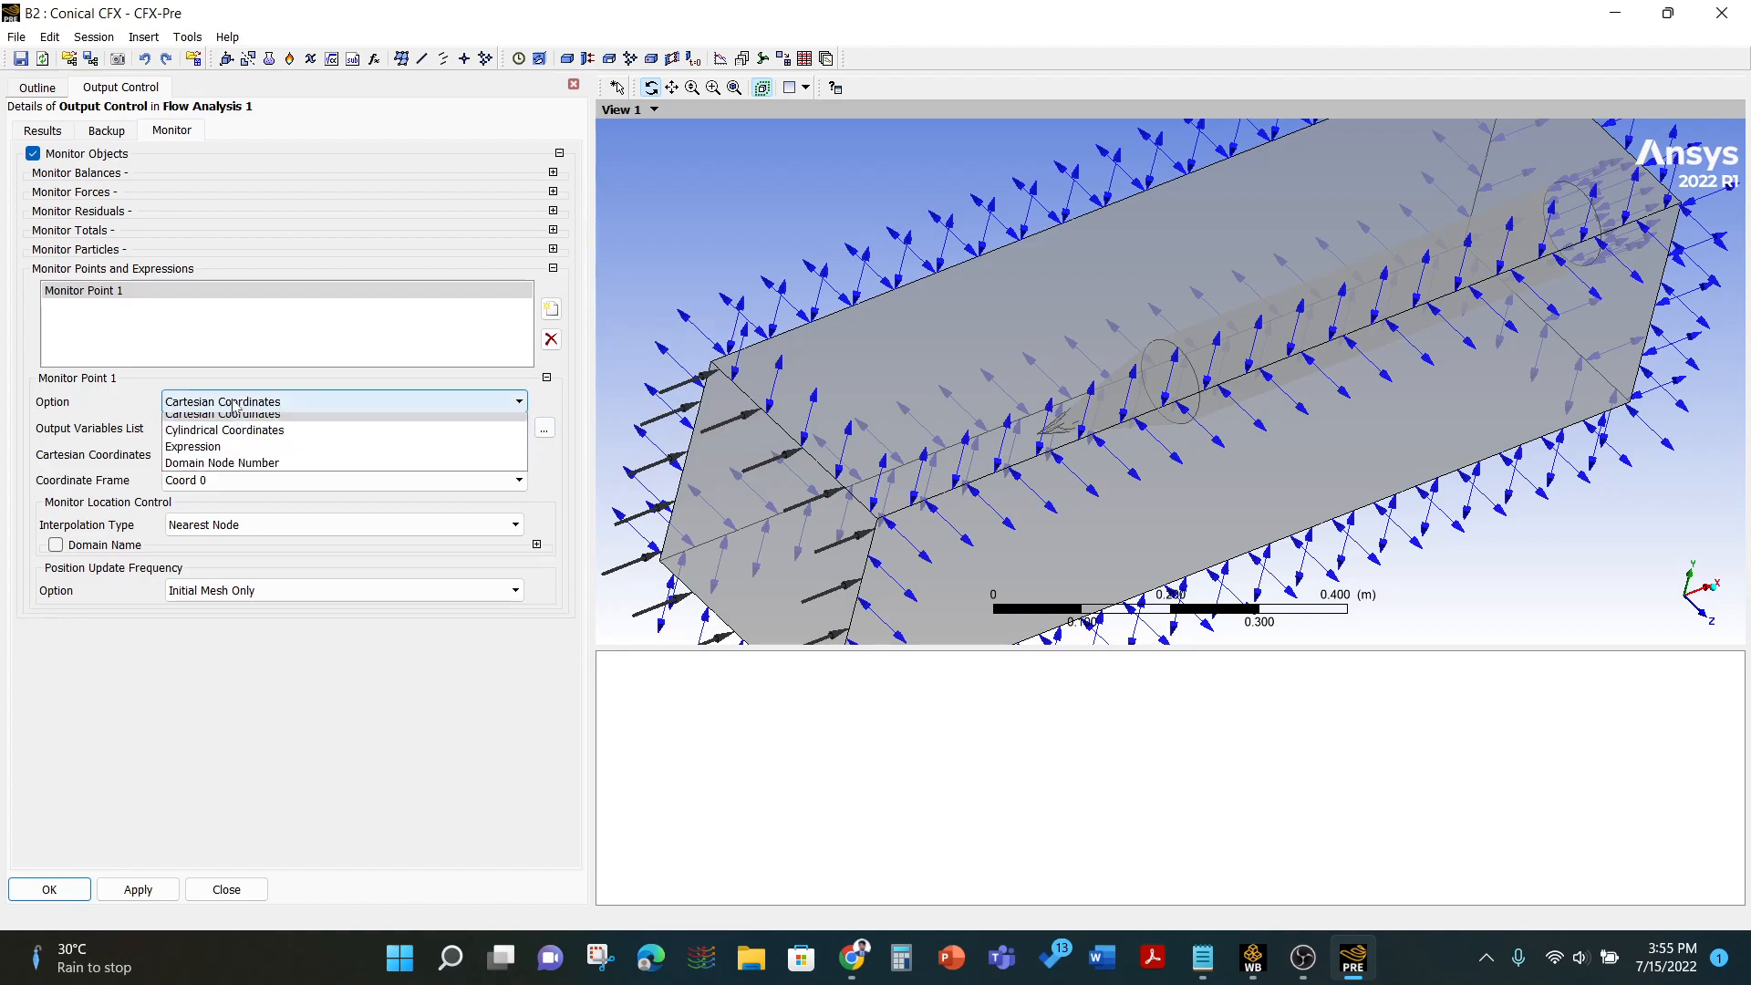
{"action": "left_click", "coordinate": [208, 455]}
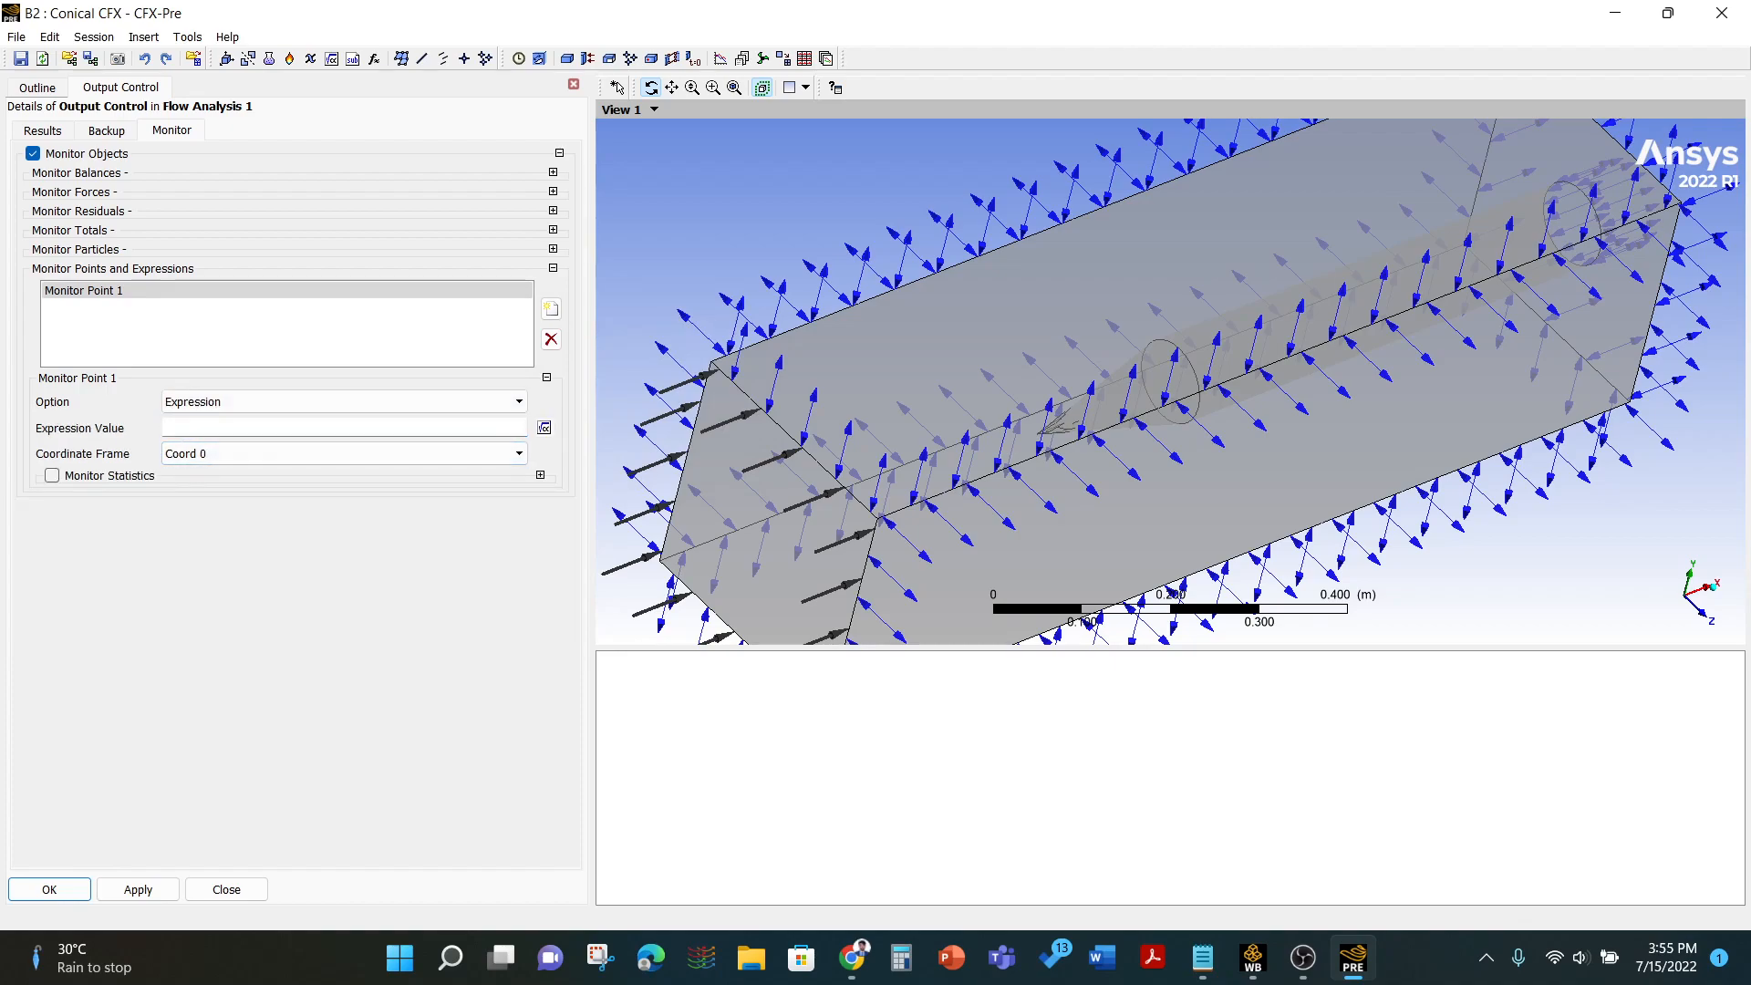
{"action": "right_click", "coordinate": [167, 431]}
{"action": "mouse_move", "coordinate": [233, 465]}
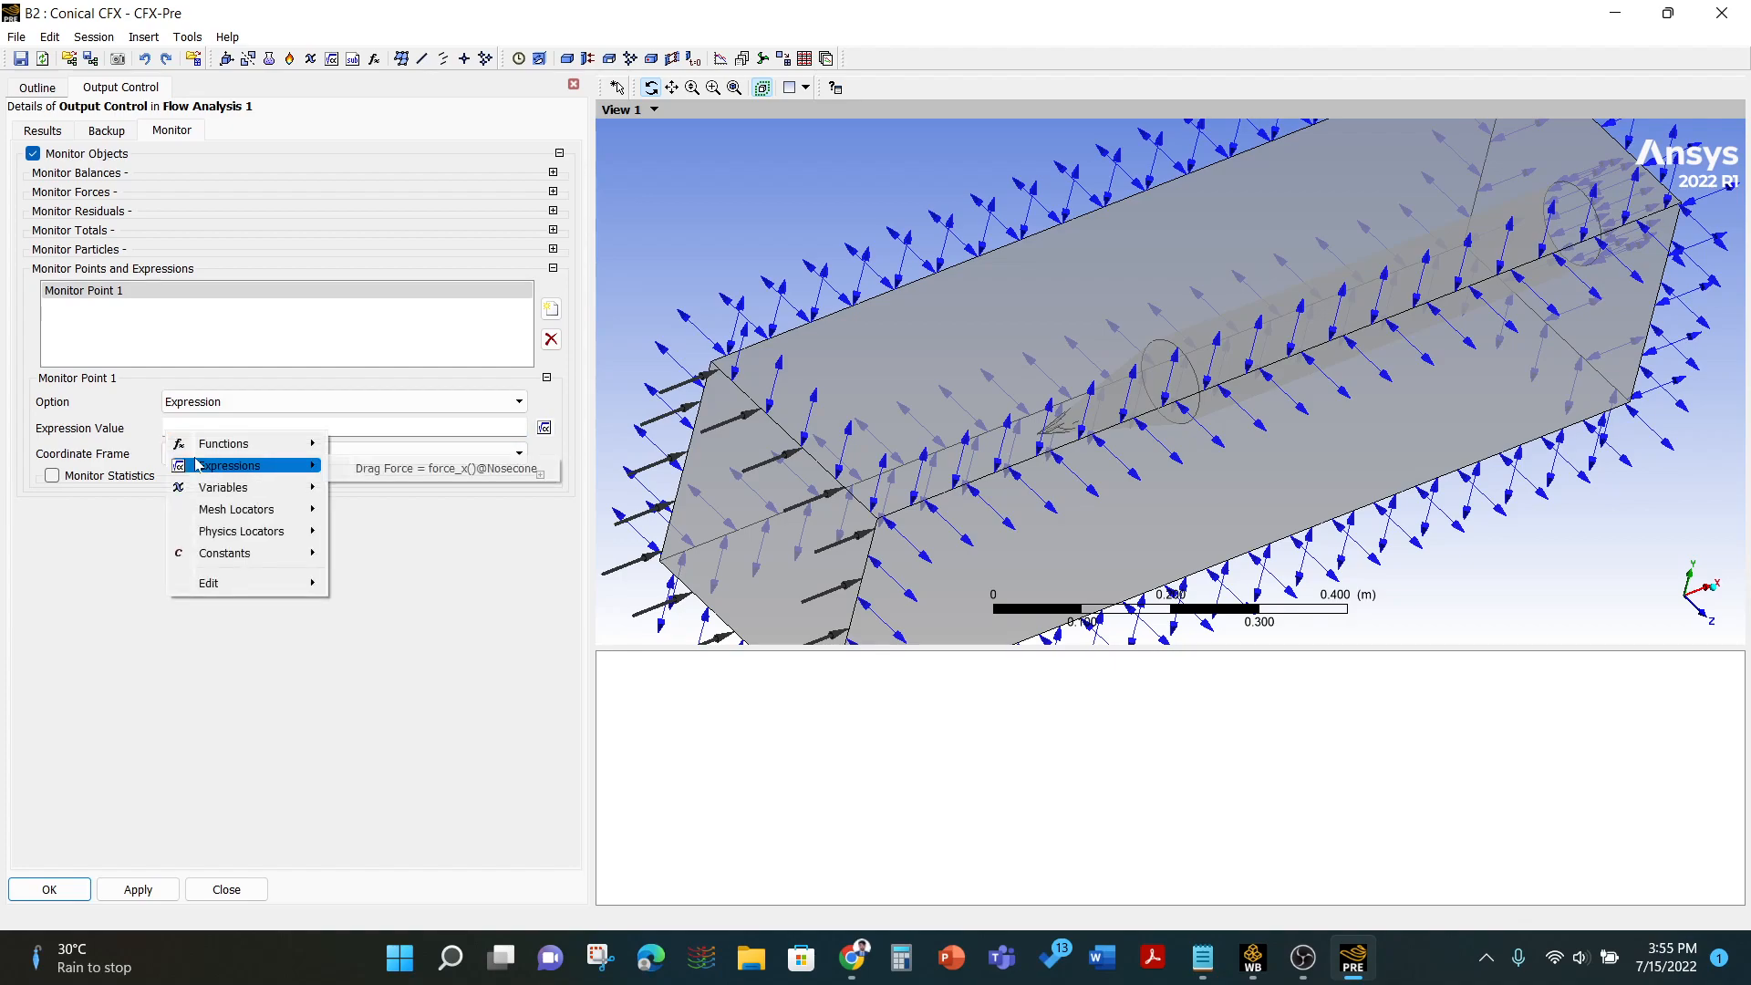
{"action": "left_click", "coordinate": [360, 470]}
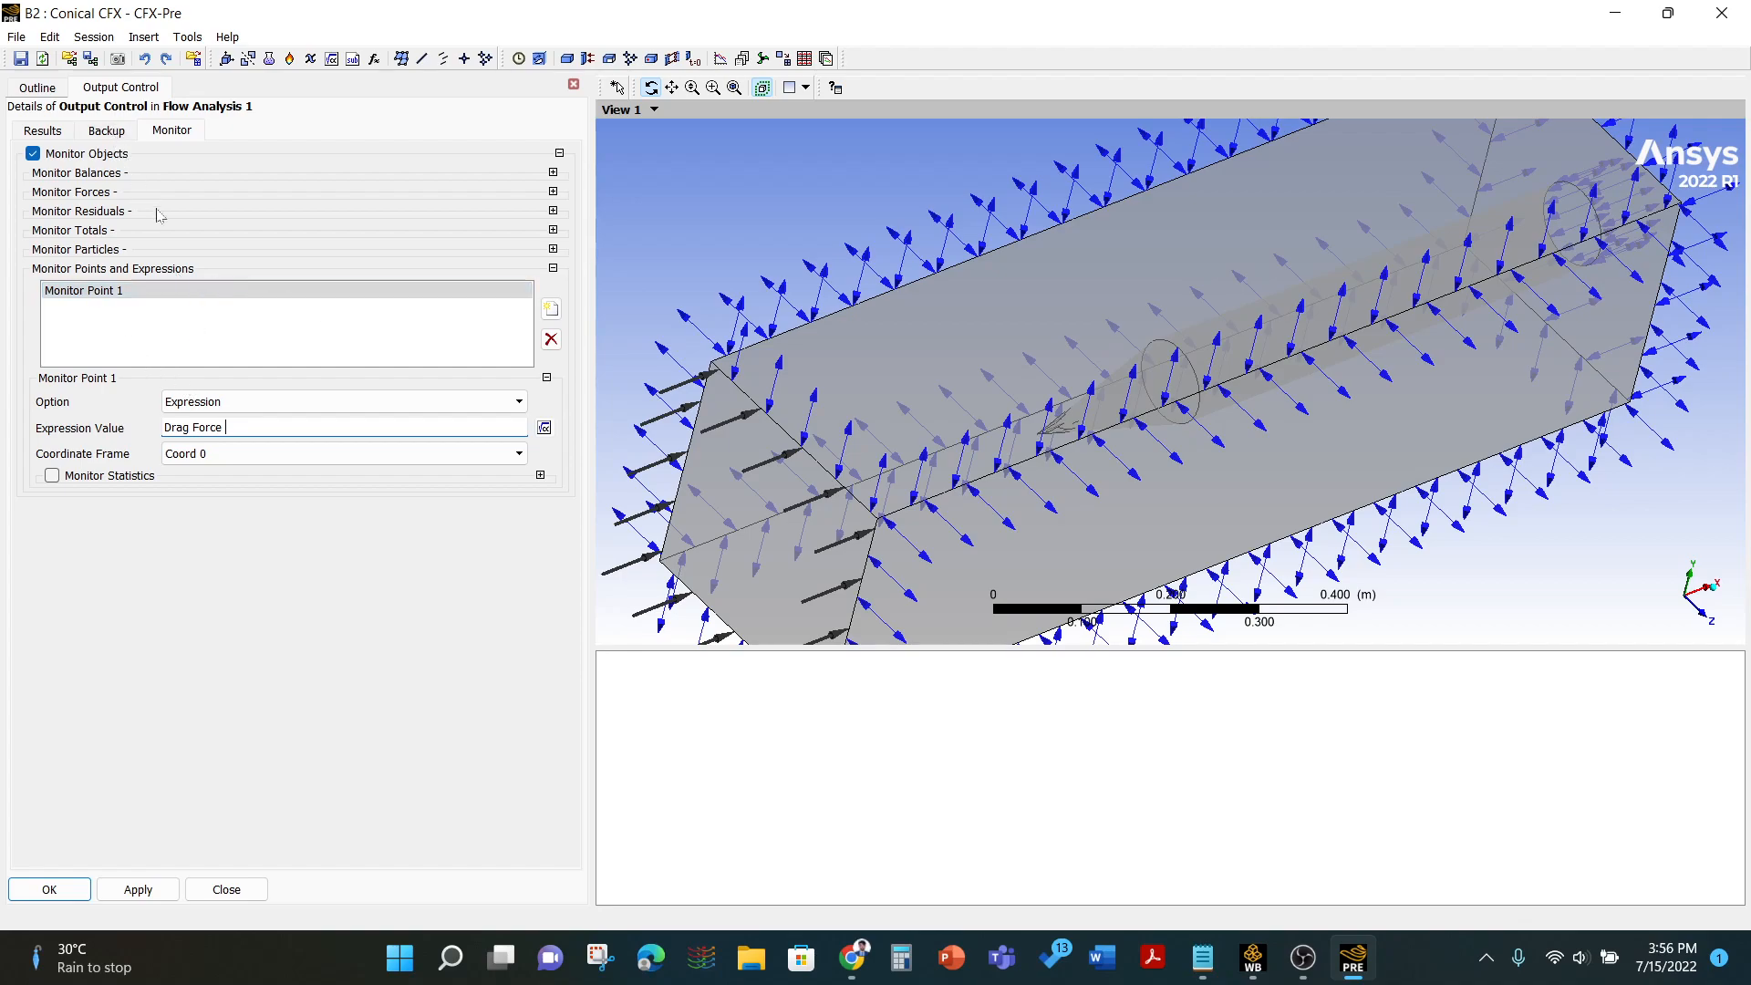
{"action": "left_click", "coordinate": [50, 885]}
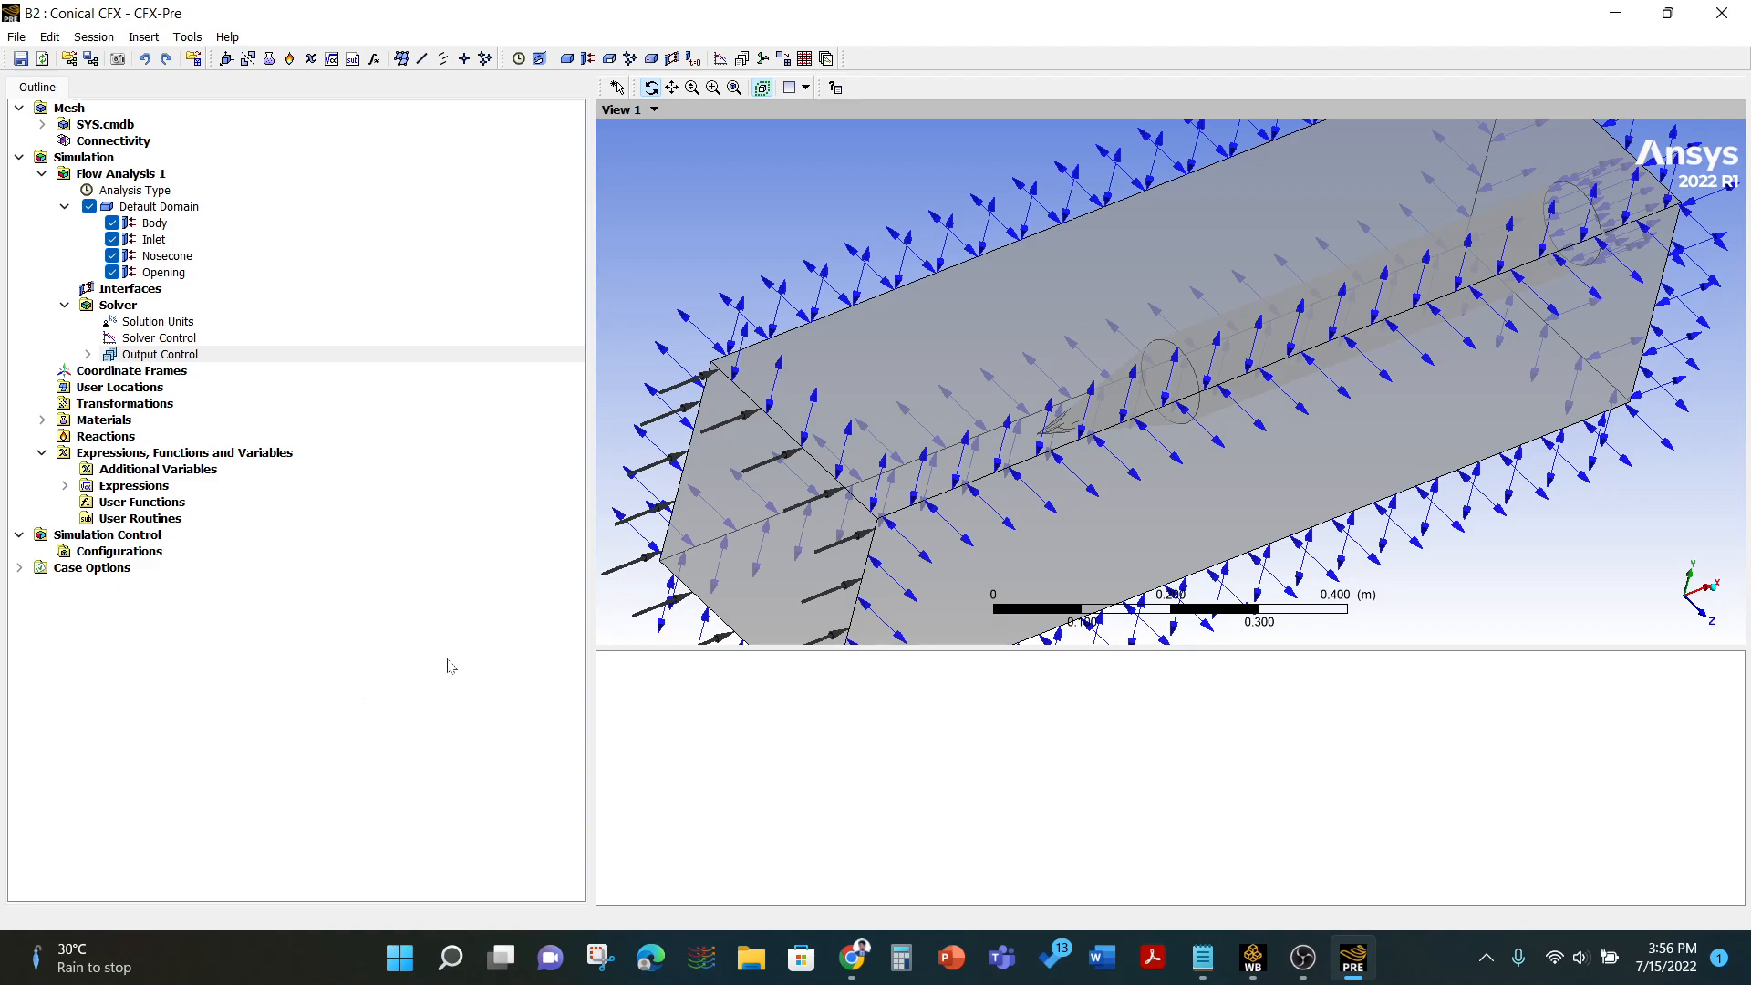
- Save the CFX-Pre setup and return to the Workbench project
{"action": "left_click", "coordinate": [20, 60]}
{"action": "left_click", "coordinate": [17, 37]}
{"action": "left_click", "coordinate": [64, 264]}
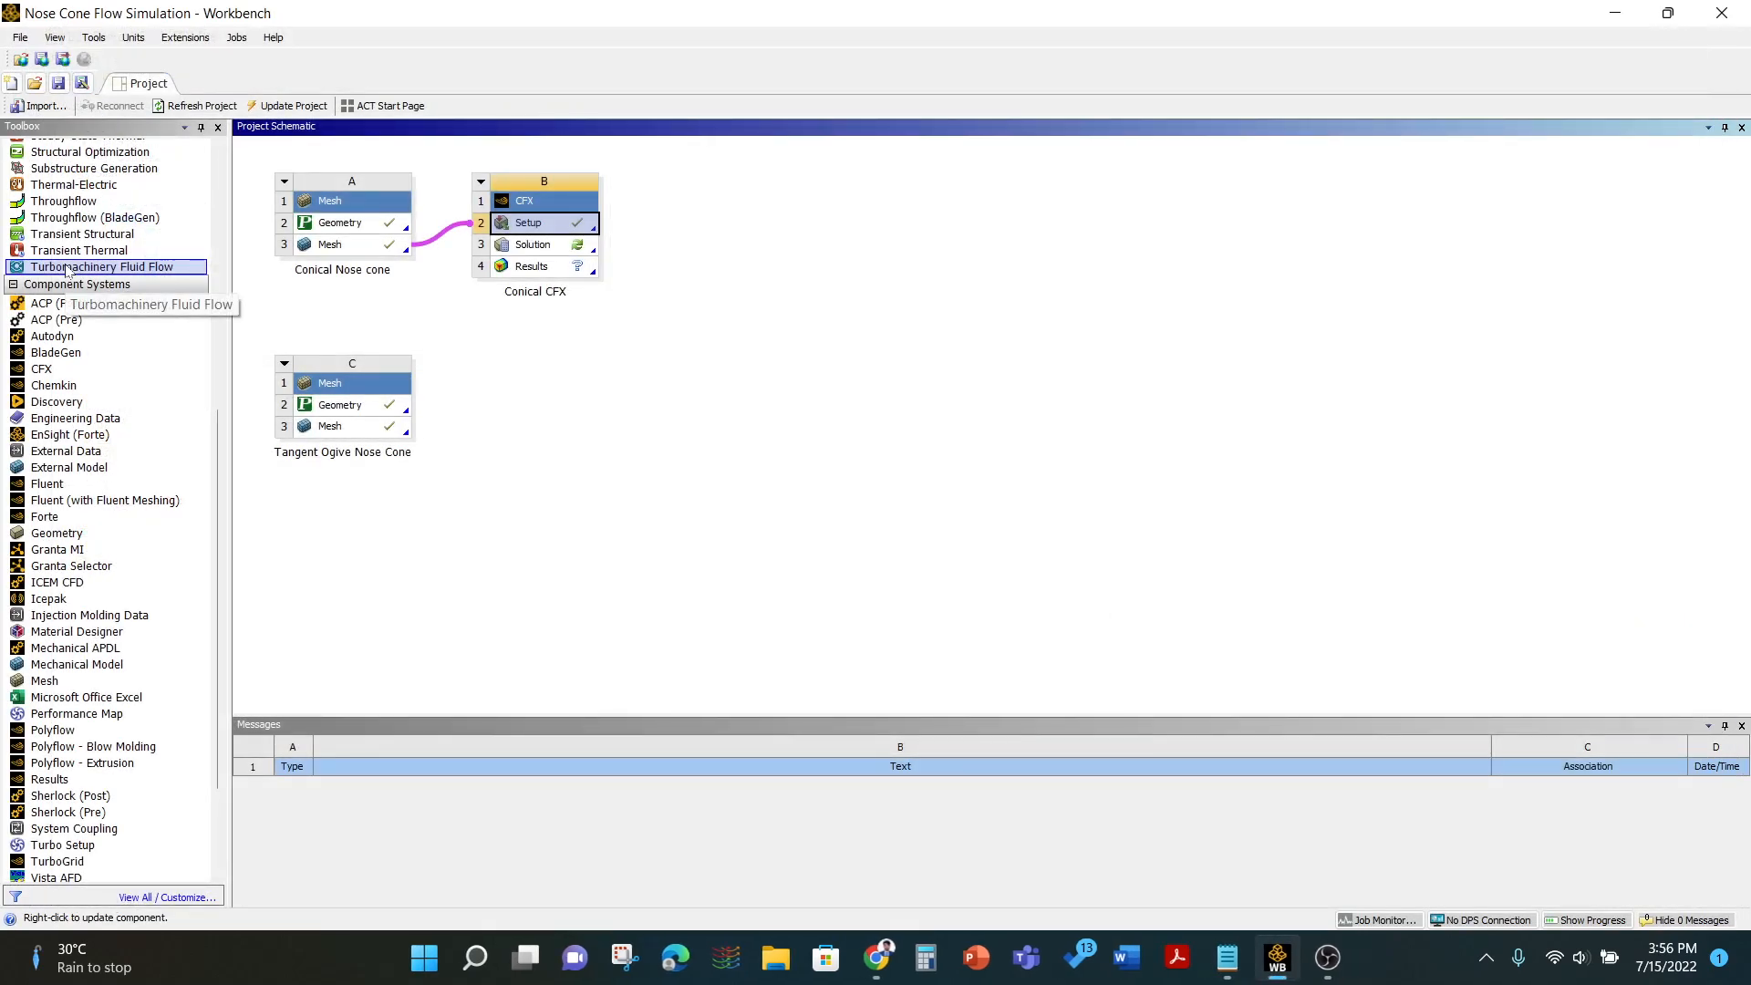
- Open the Conical CFX solution in the Solver Manager, enable Double Precision and start the solver run
{"action": "double_click", "coordinate": [535, 246]}
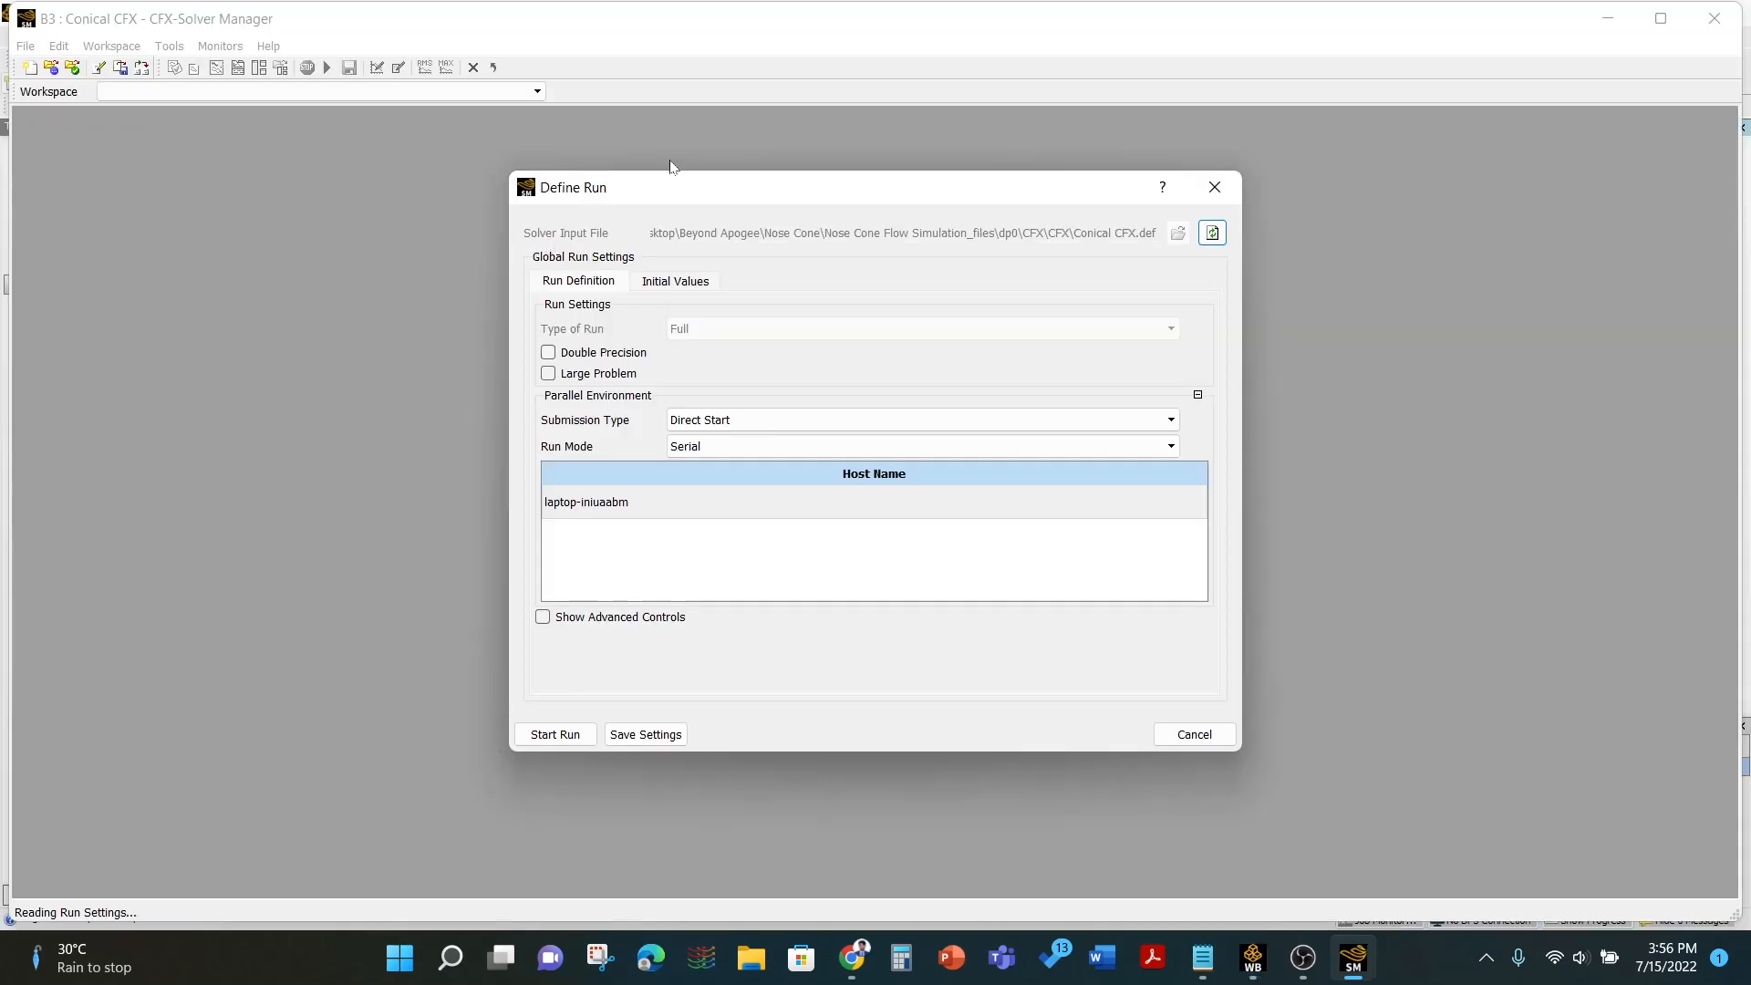
{"action": "left_click", "coordinate": [548, 353]}
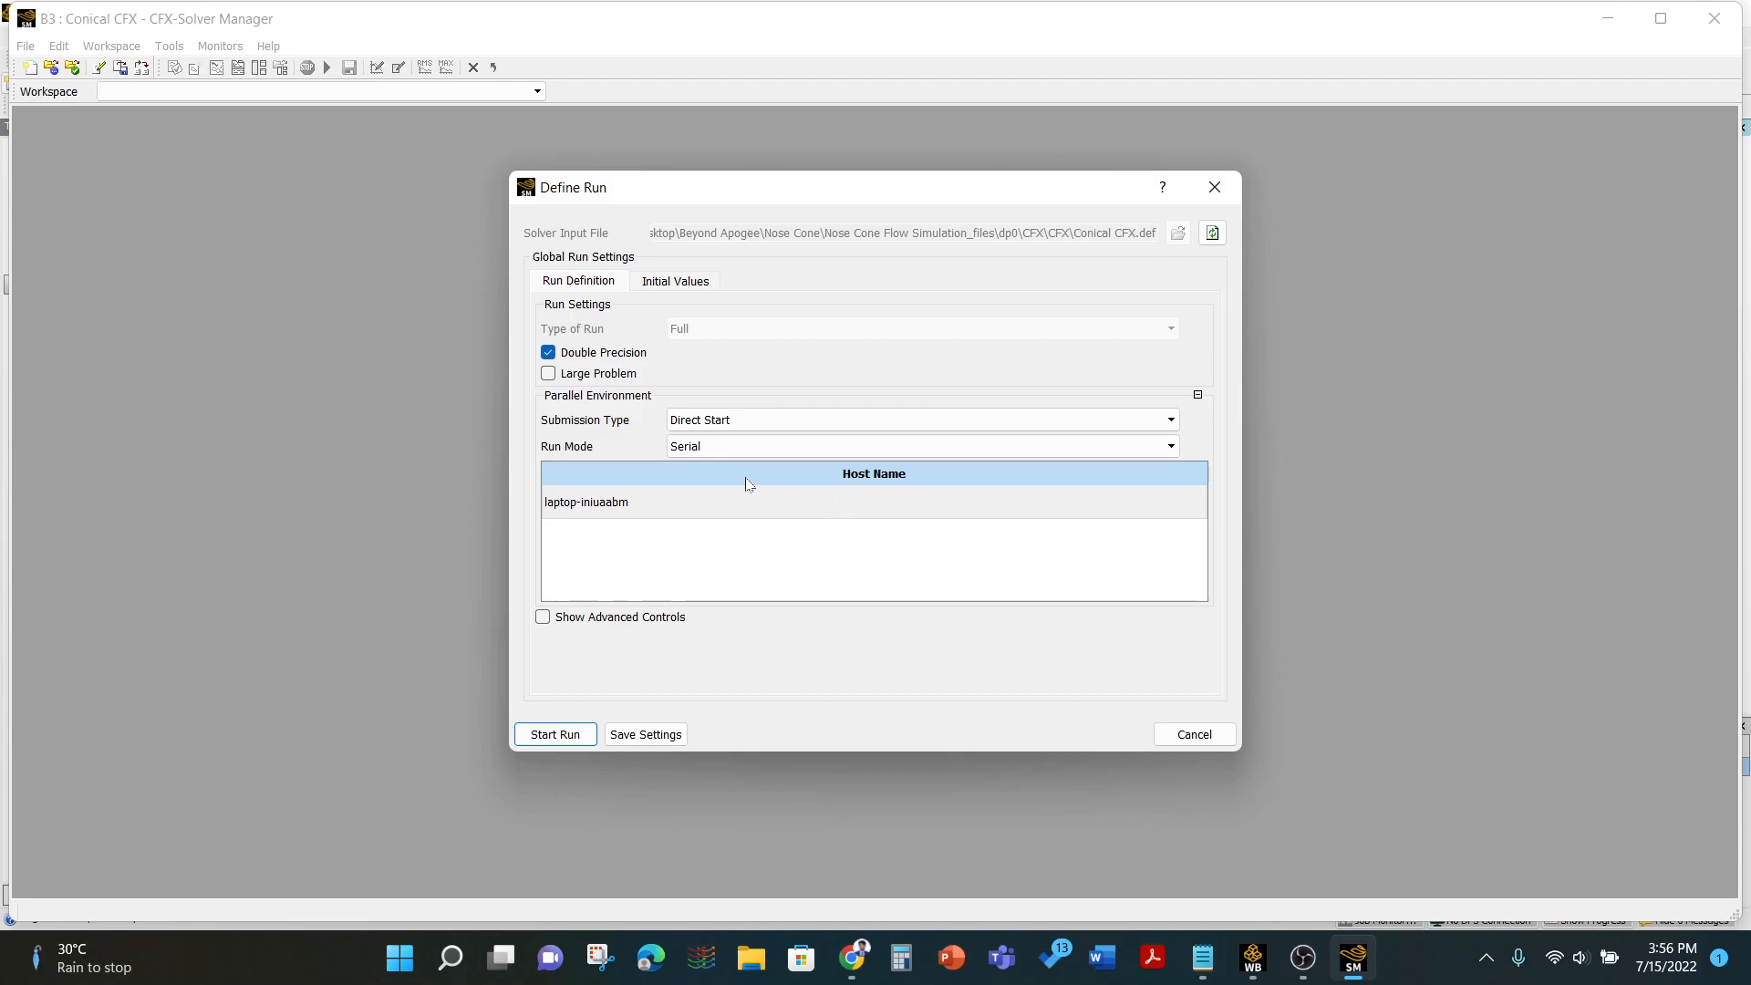
{"action": "left_click", "coordinate": [682, 279]}
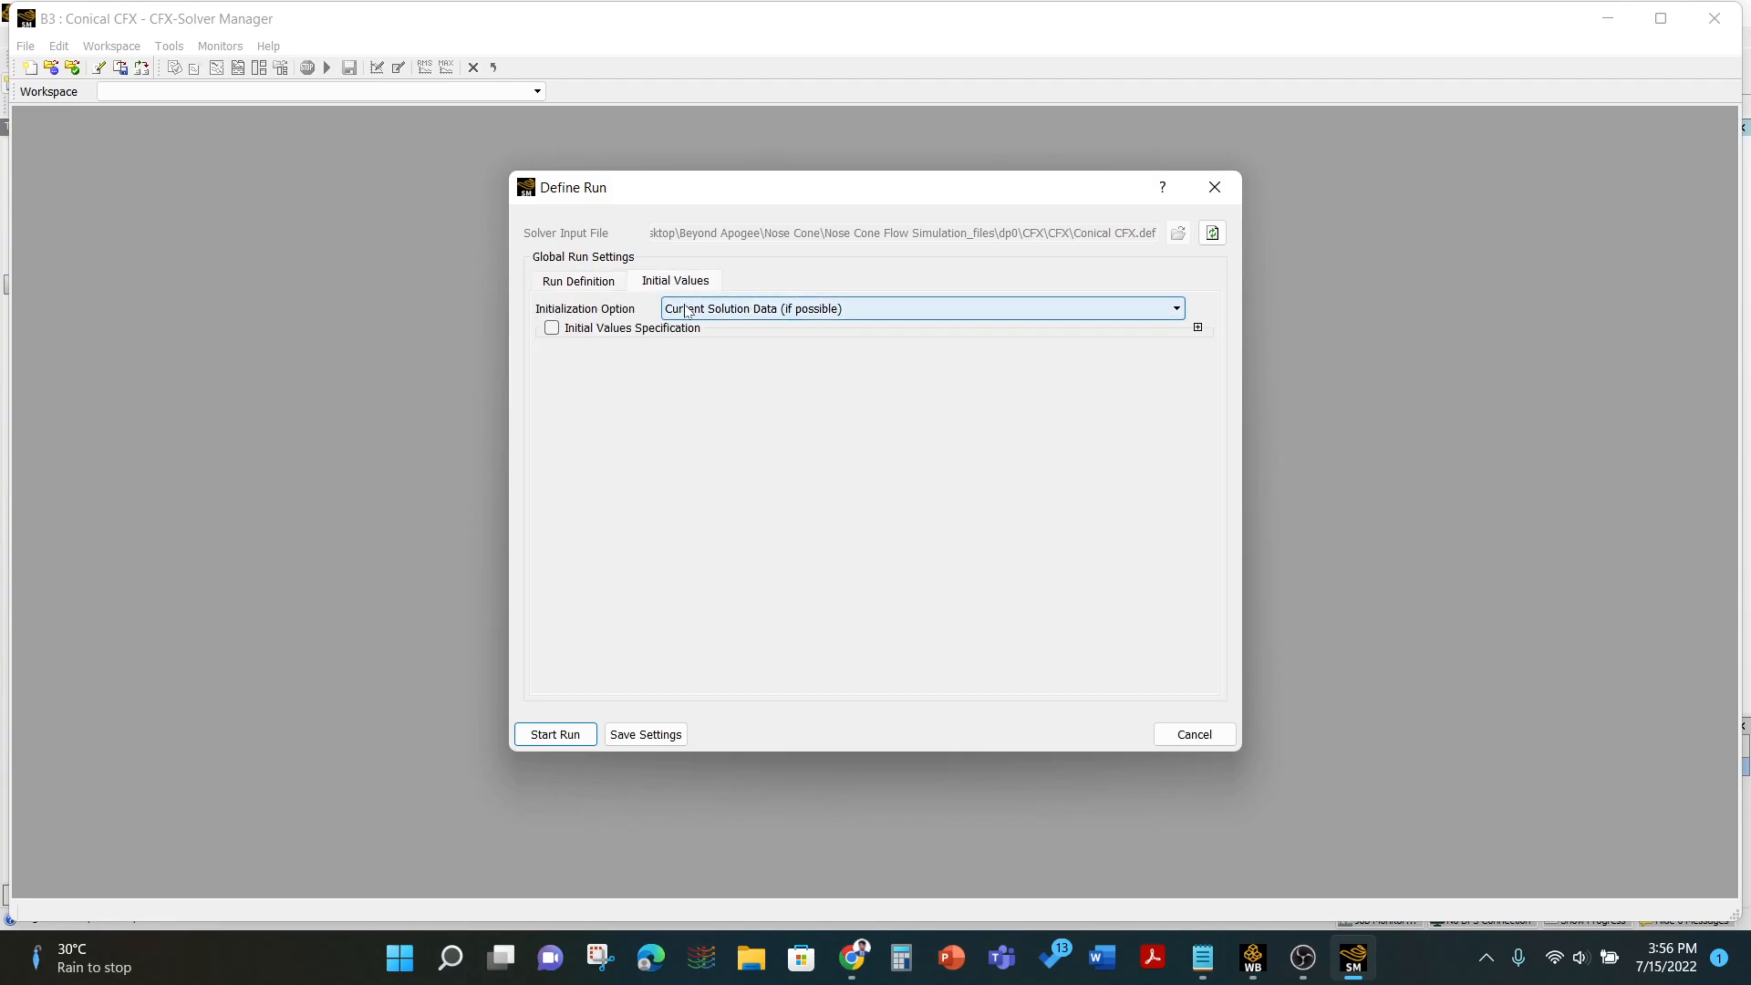
{"action": "left_click", "coordinate": [559, 281]}
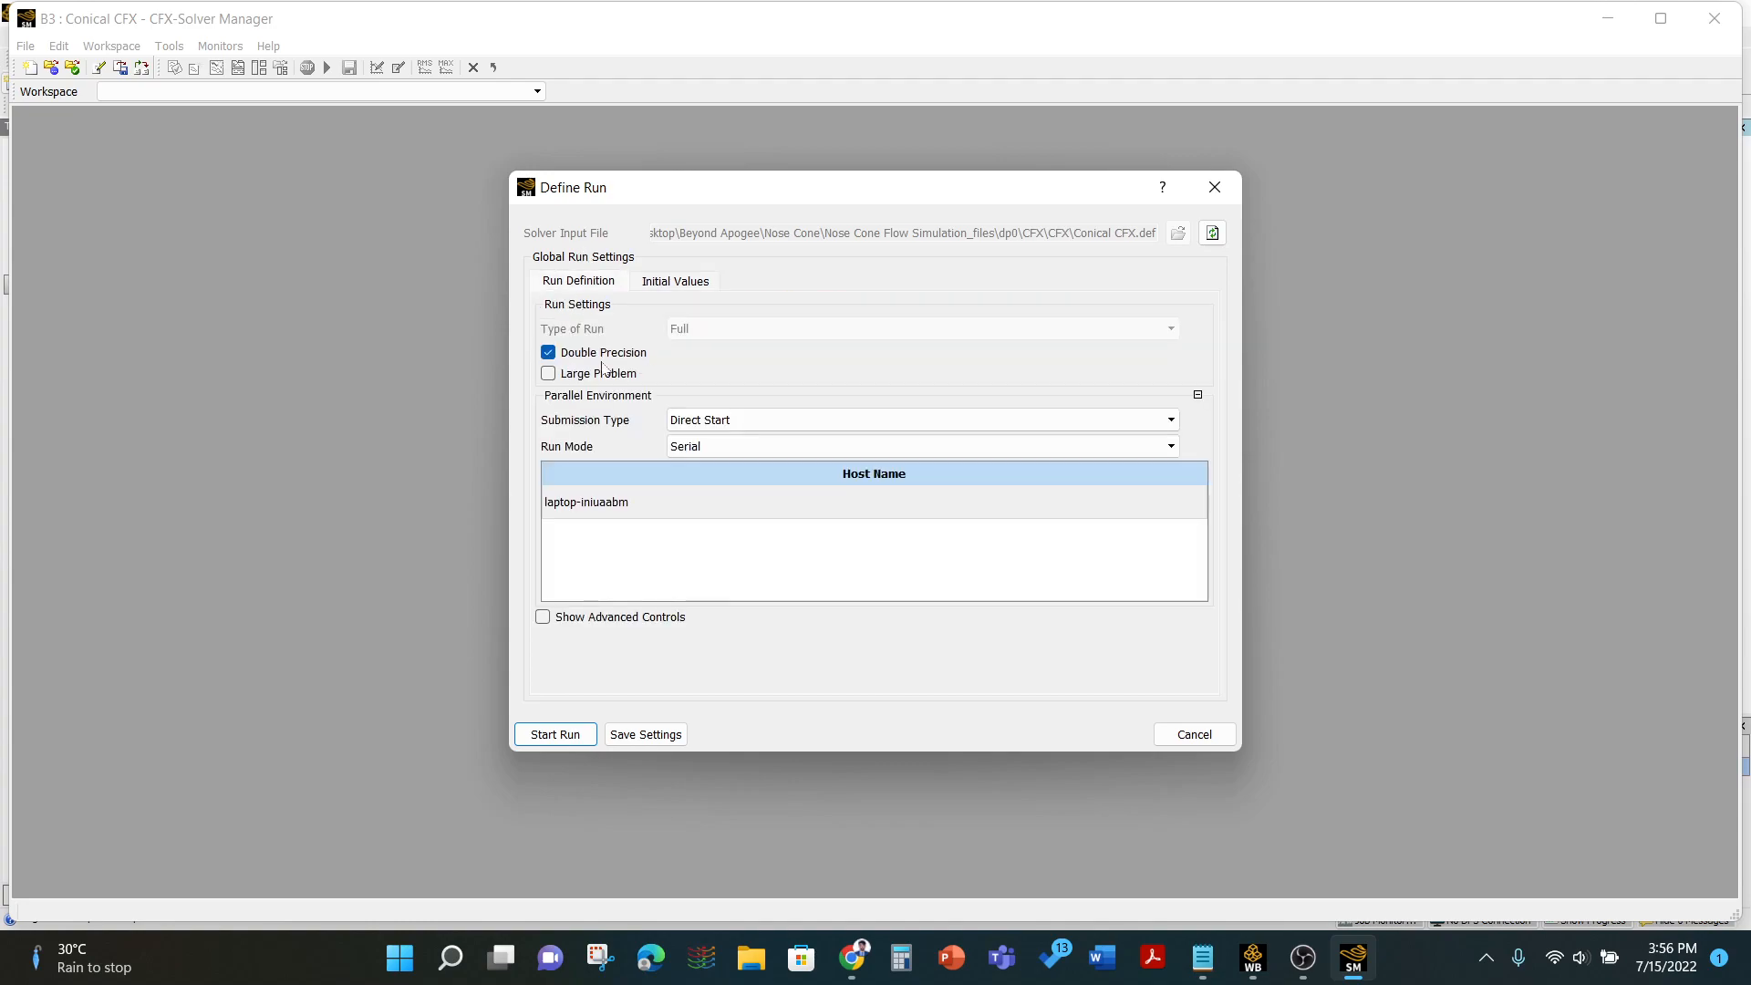
{"action": "left_click", "coordinate": [556, 734]}
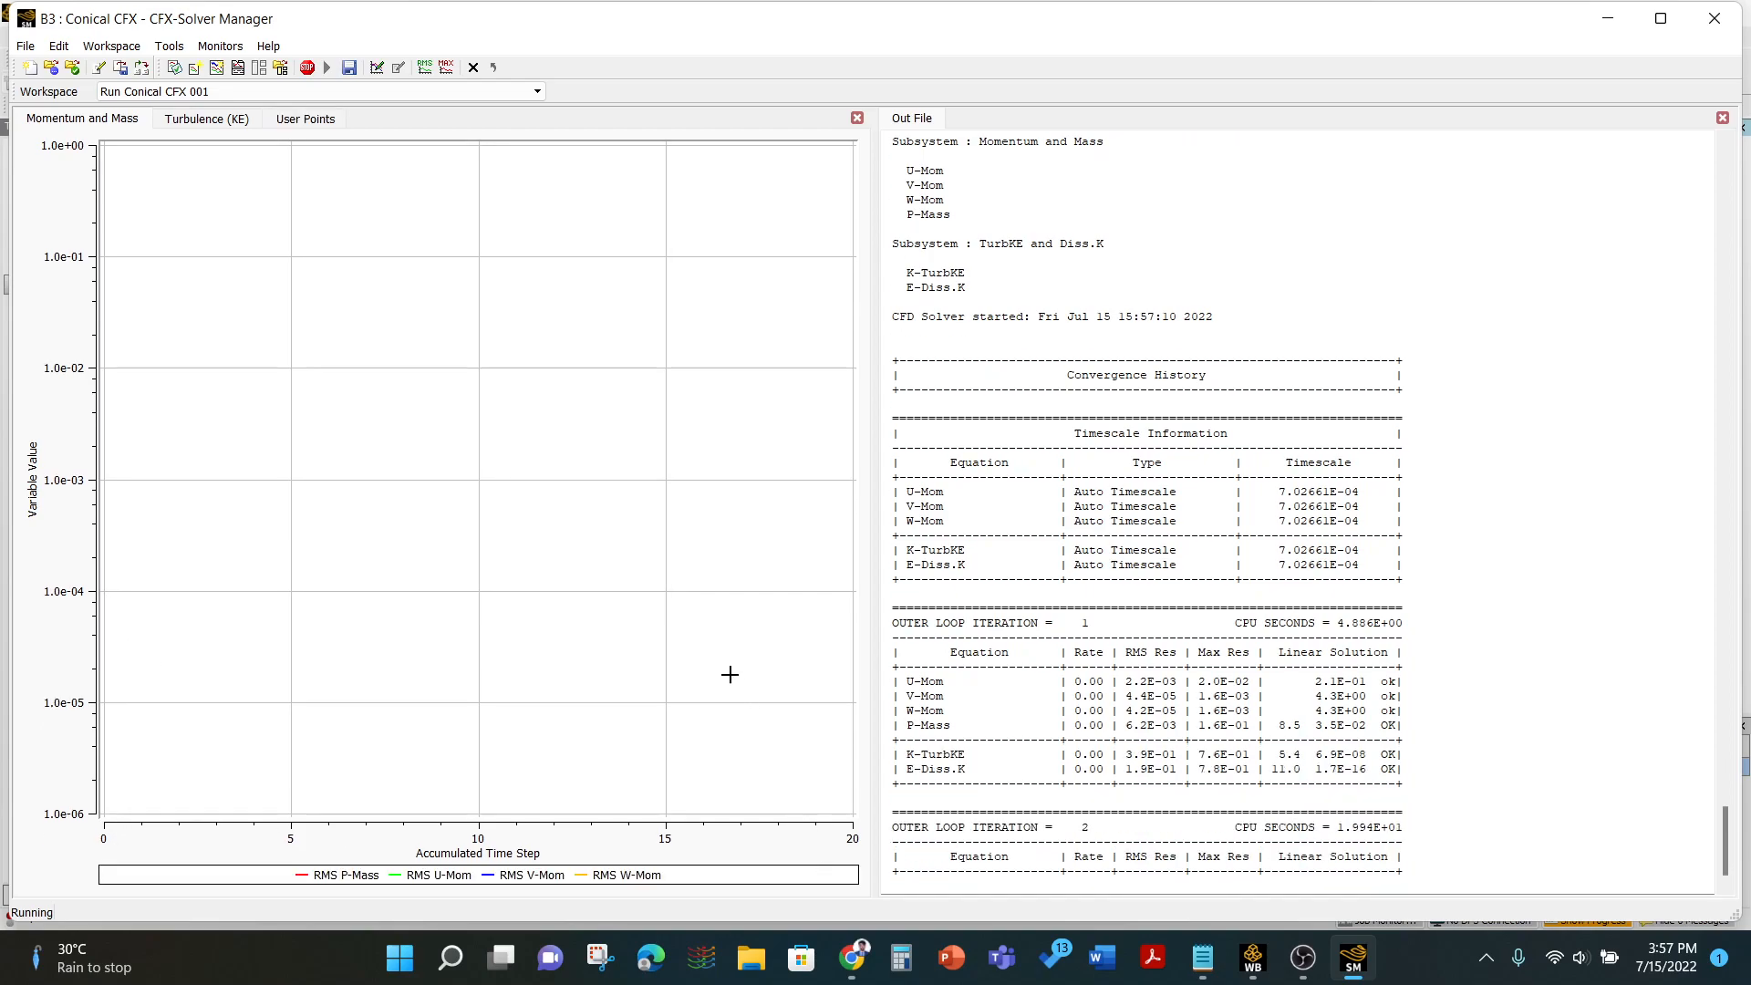
- Review the residual and drag force monitor plots of the finished run and close the Solver Manager
{"action": "left_click", "coordinate": [308, 123]}
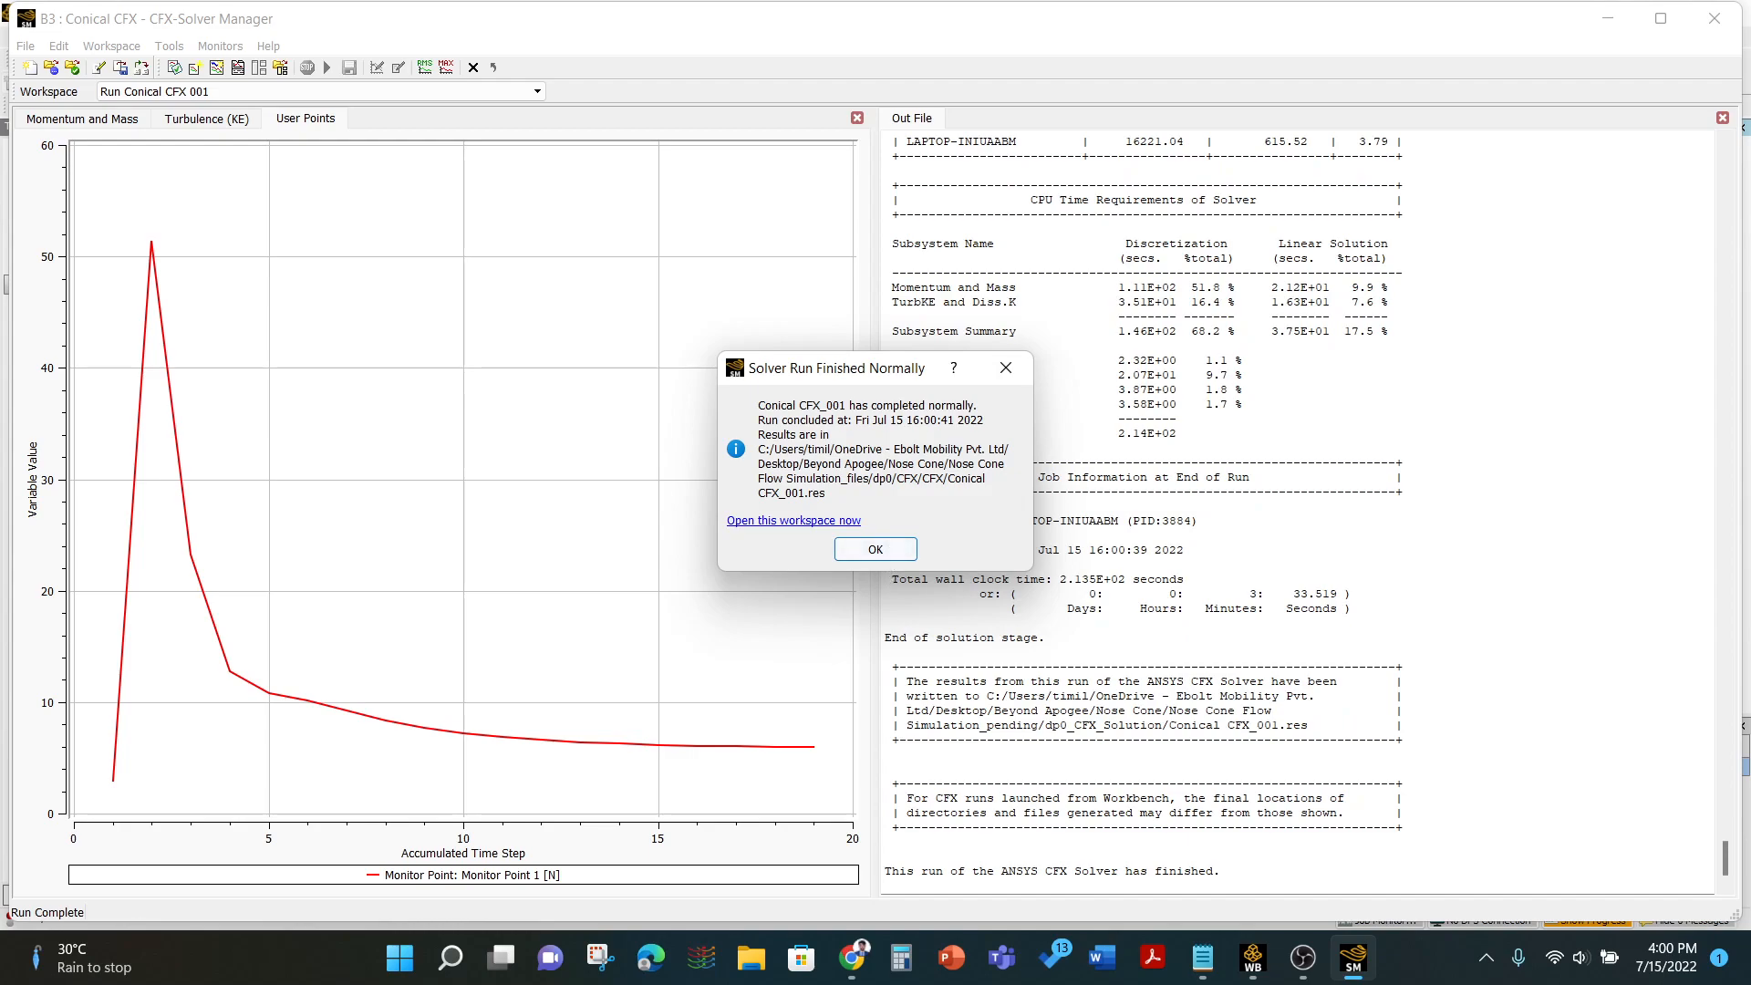
{"action": "left_click", "coordinate": [873, 549]}
{"action": "left_click", "coordinate": [96, 120]}
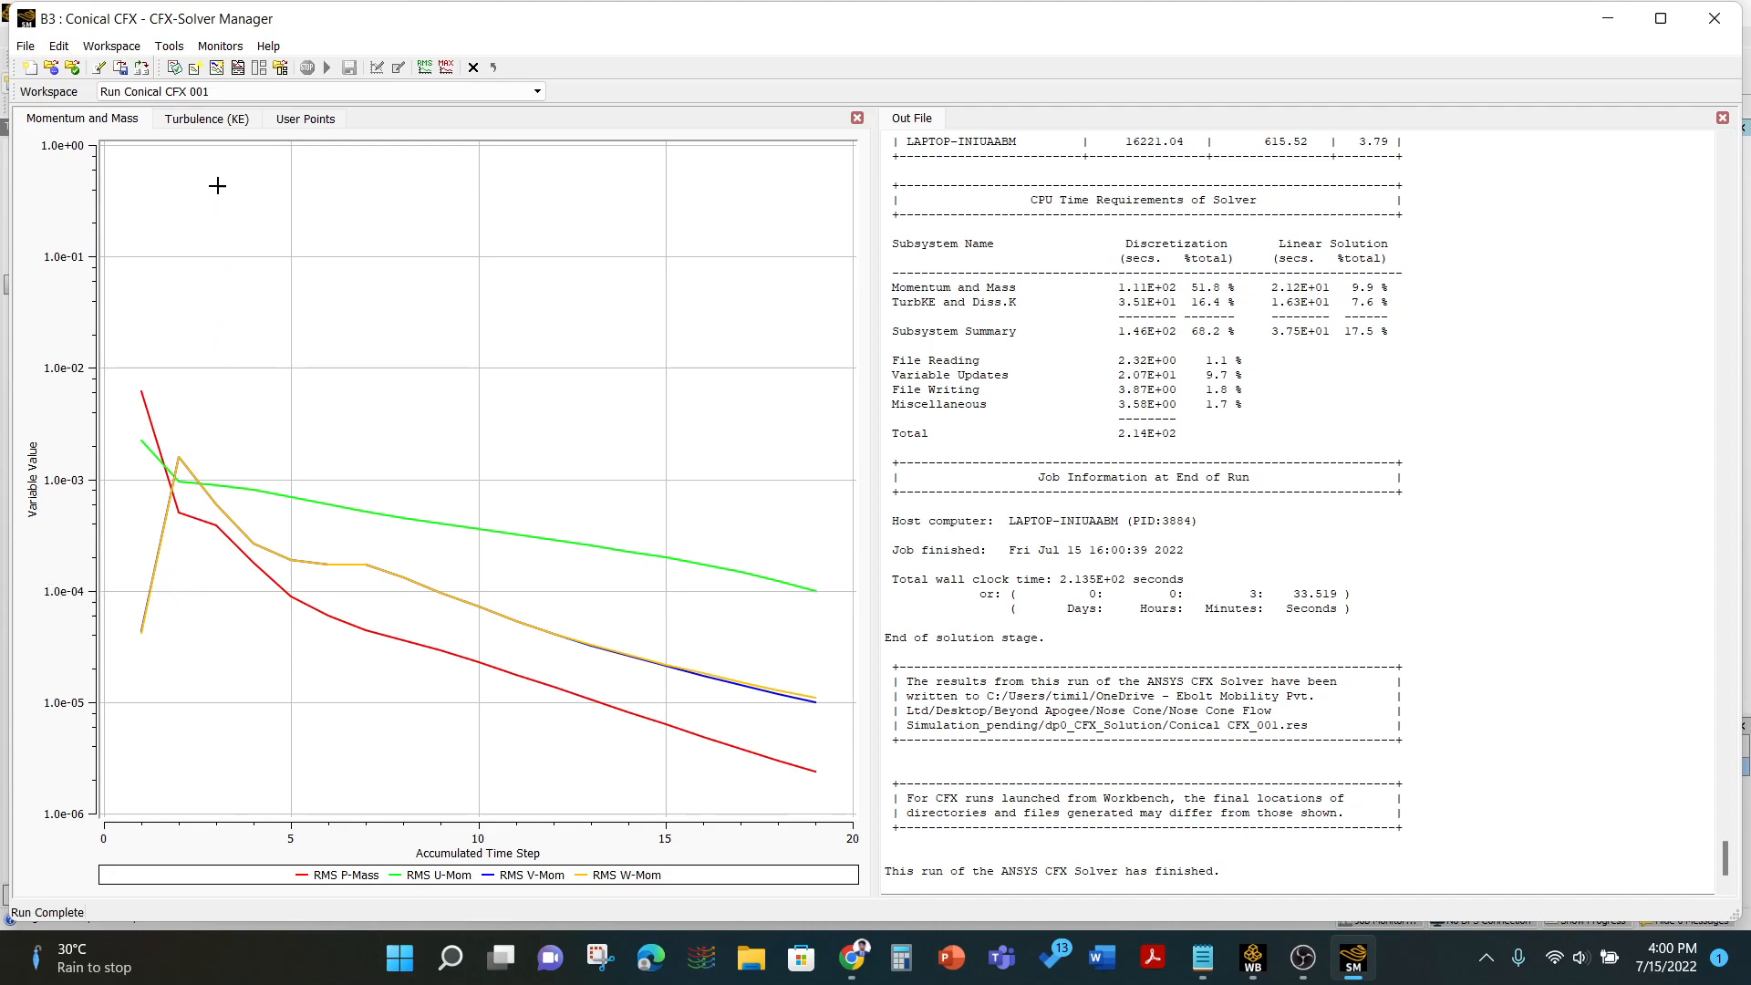
{"action": "left_click", "coordinate": [310, 119]}
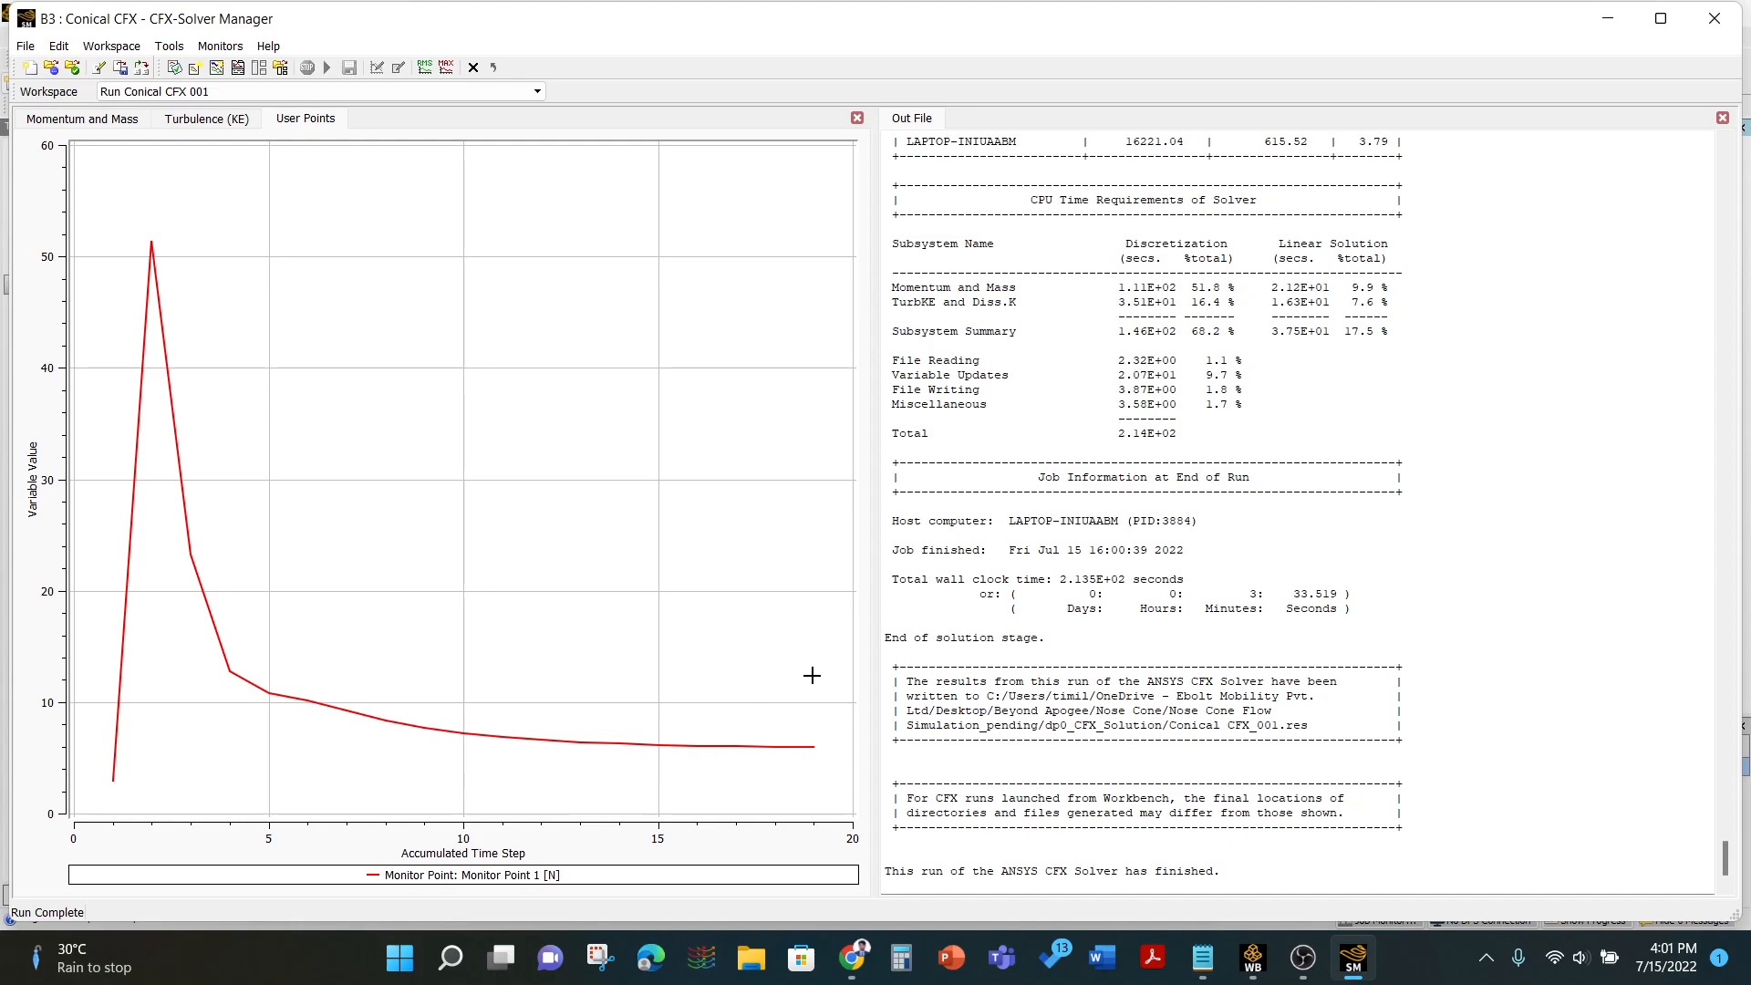
{"action": "left_click", "coordinate": [26, 45]}
{"action": "left_click", "coordinate": [66, 164]}
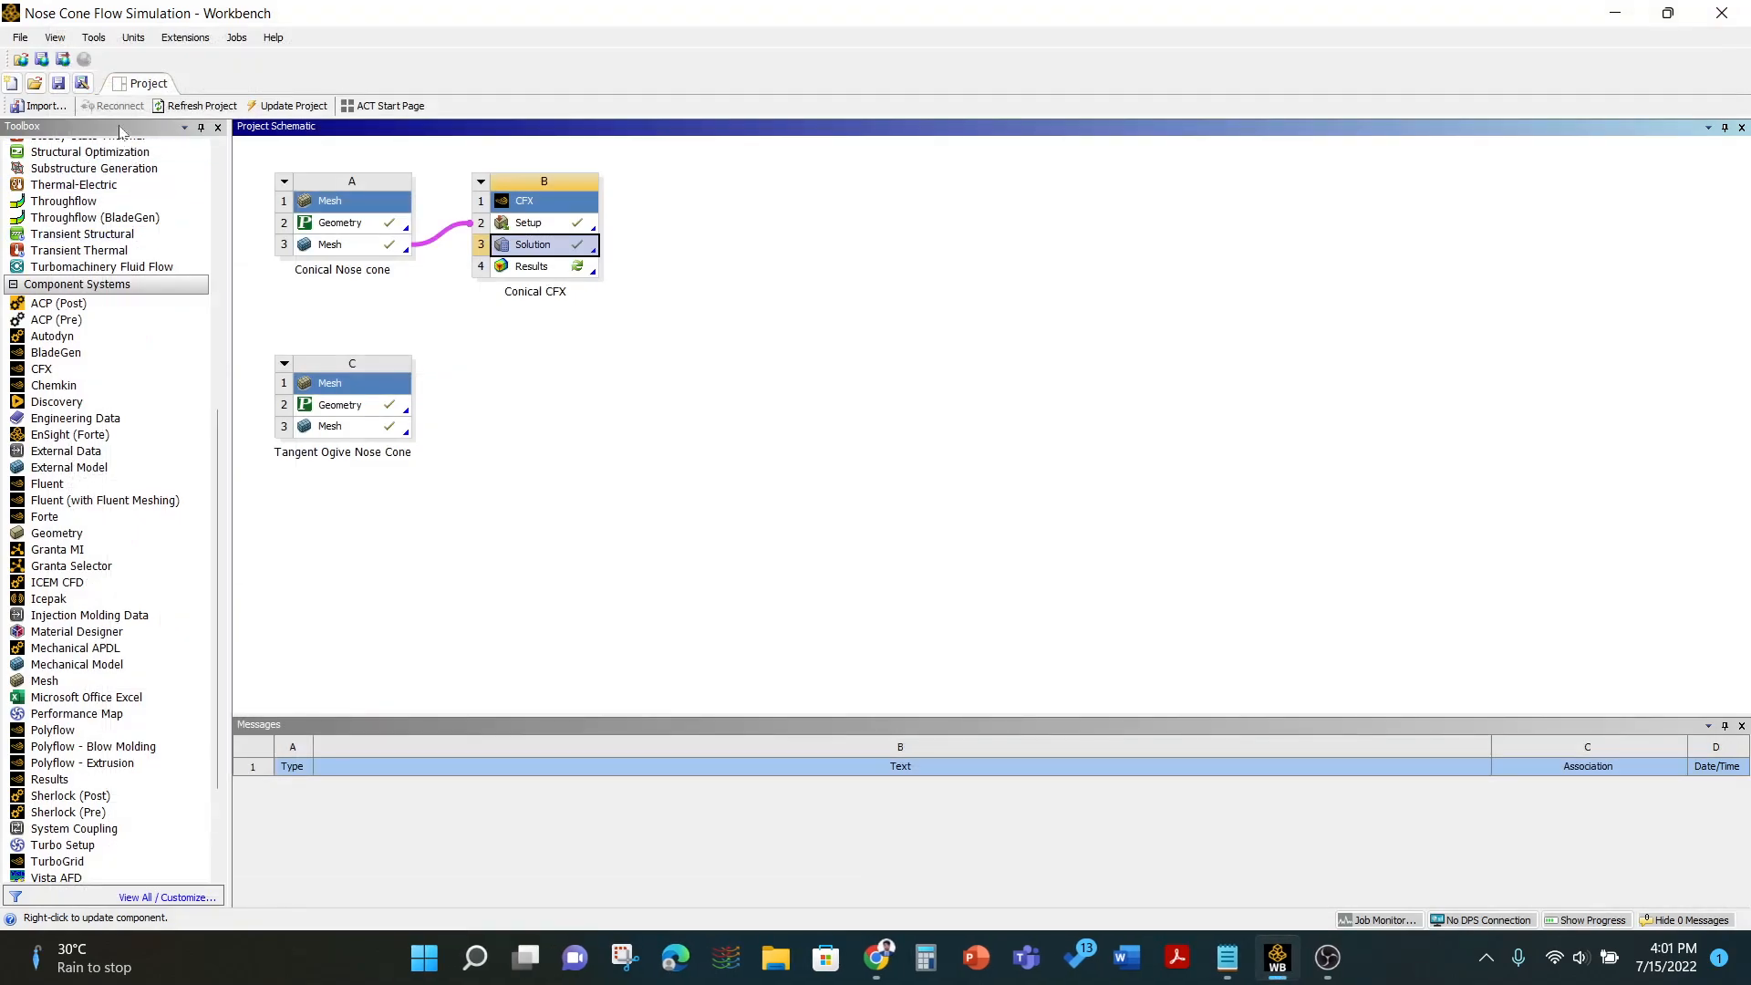